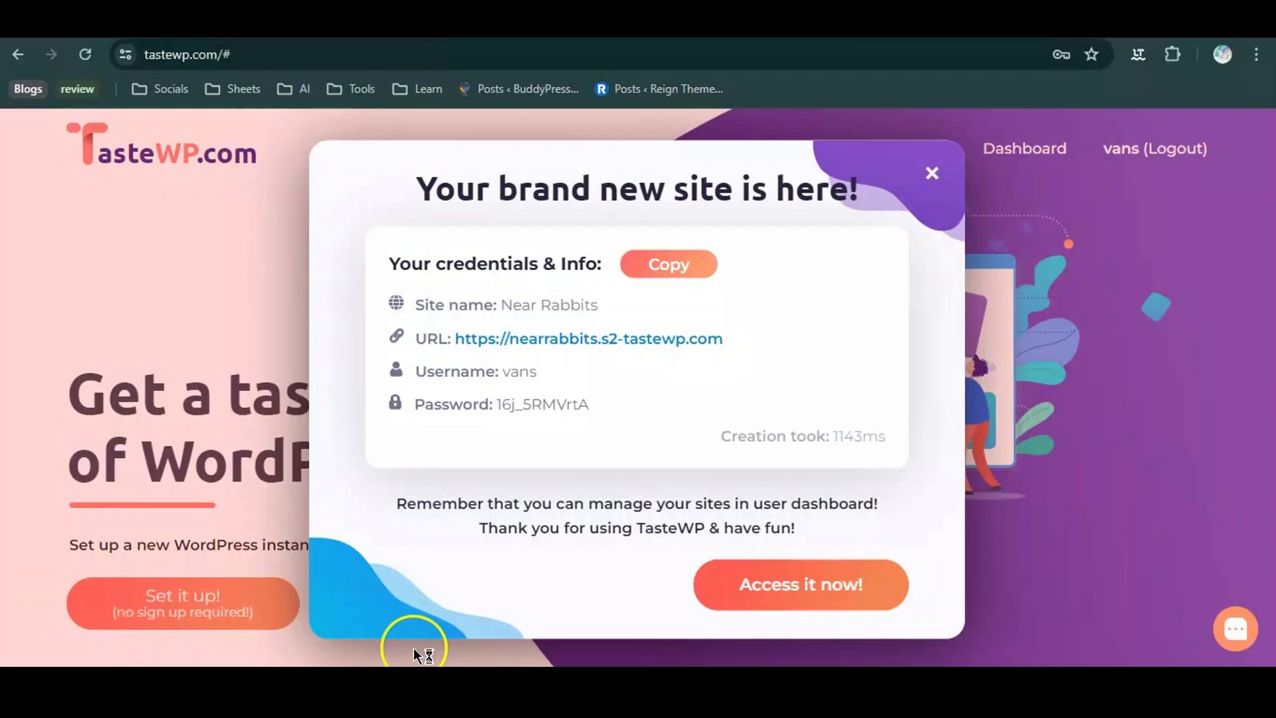
Access the new TasteWP site's admin dashboard and view the site's front end in a separate tab
click(828, 603)
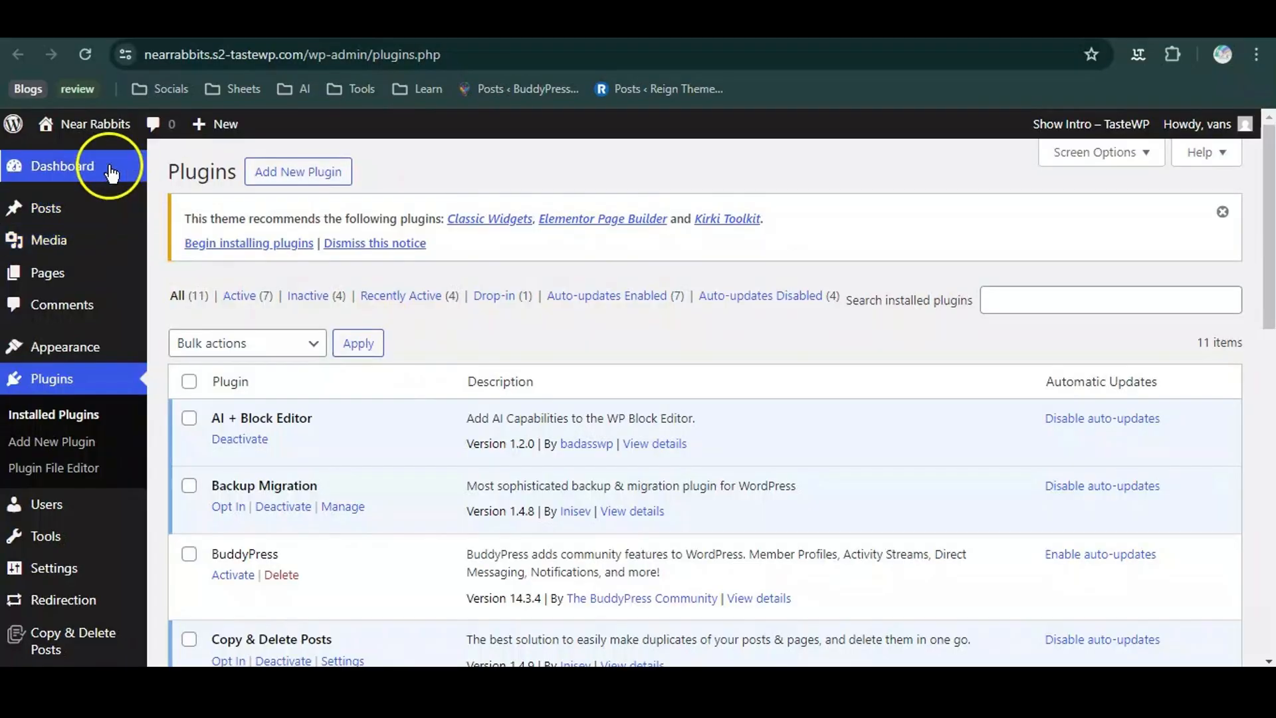
click(103, 166)
right_click(85, 133)
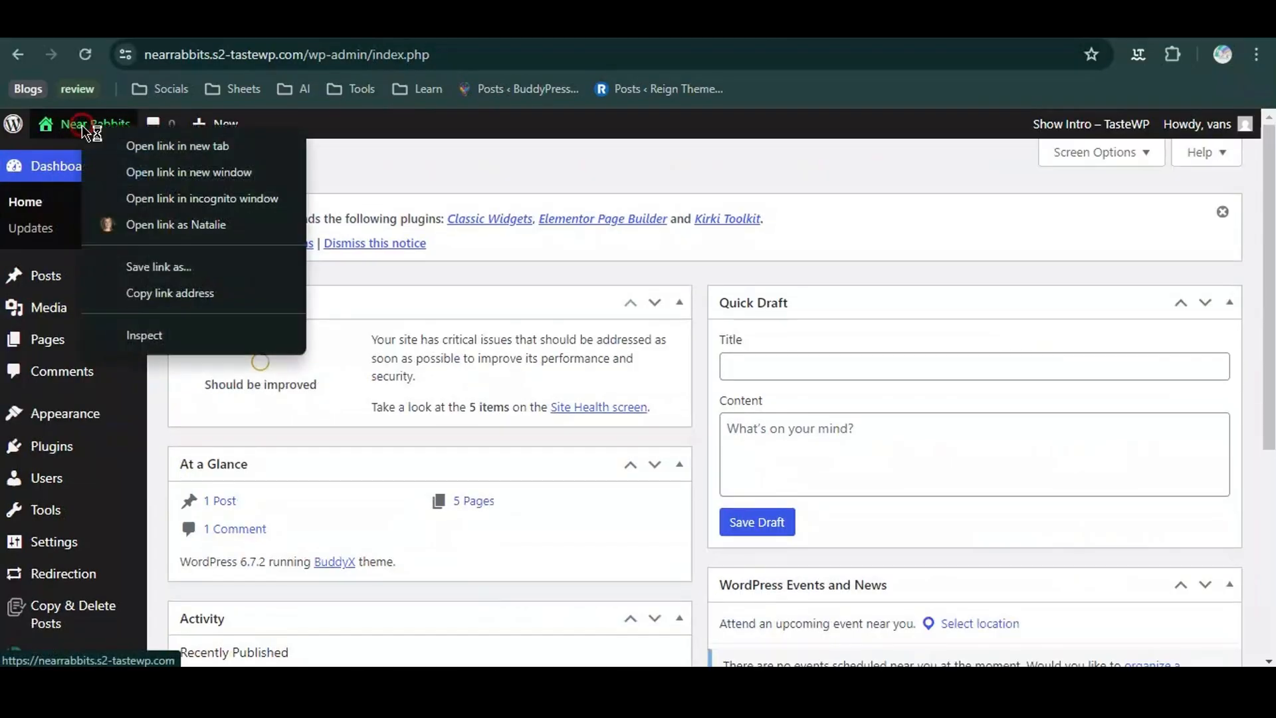
click(134, 146)
key(ctrl+Tab)
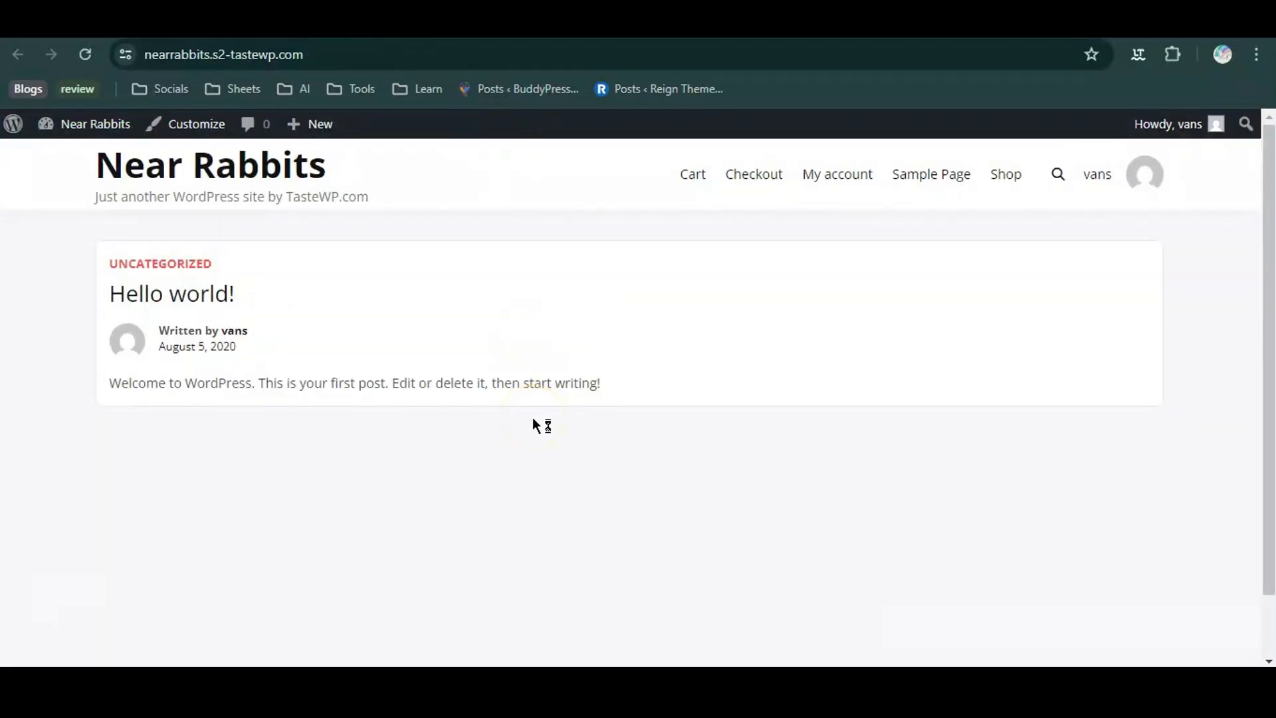
key(ctrl+shift+Tab)
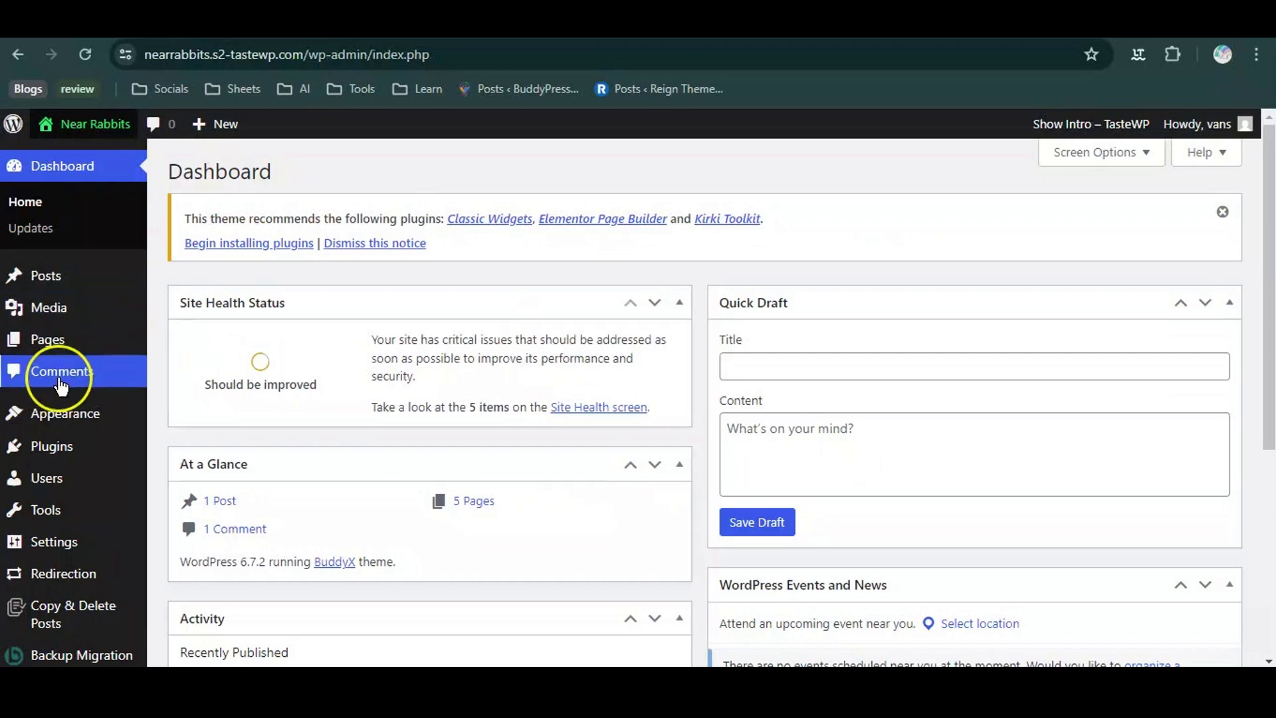
Open the installed themes list and check which theme is active
scroll(59, 382, down, 2)
mouse_move(93, 328)
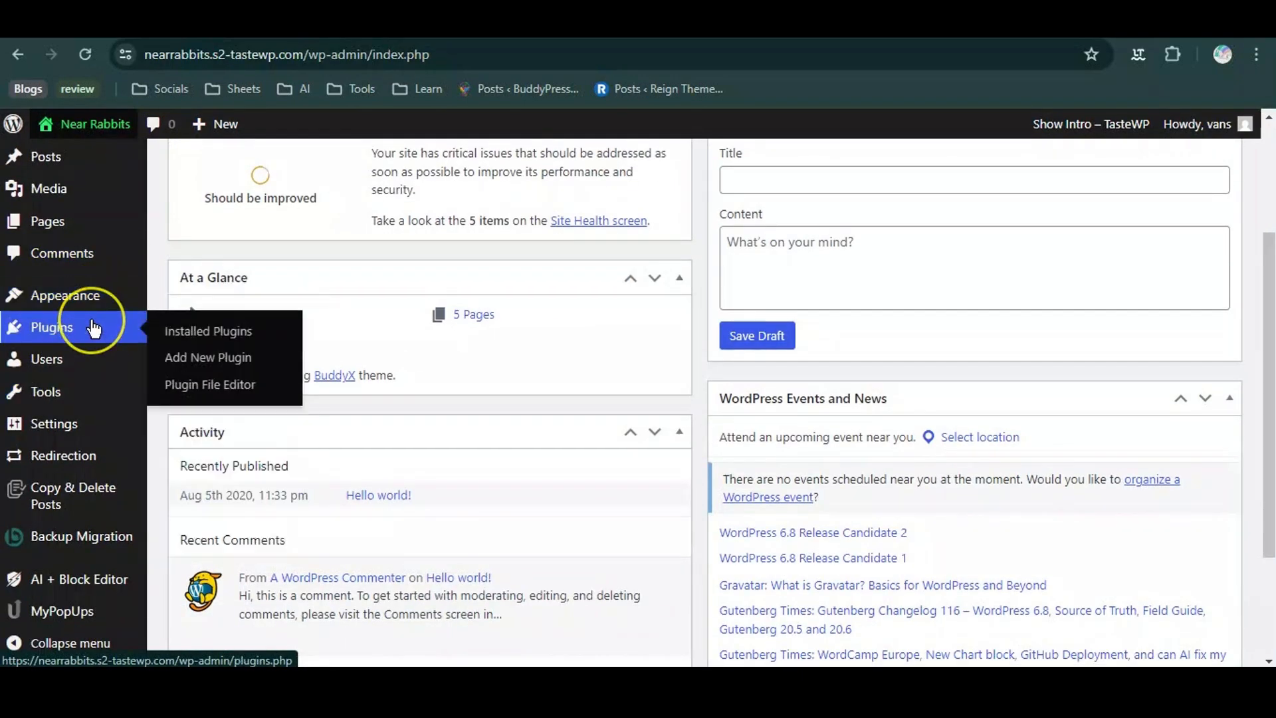
mouse_move(80, 295)
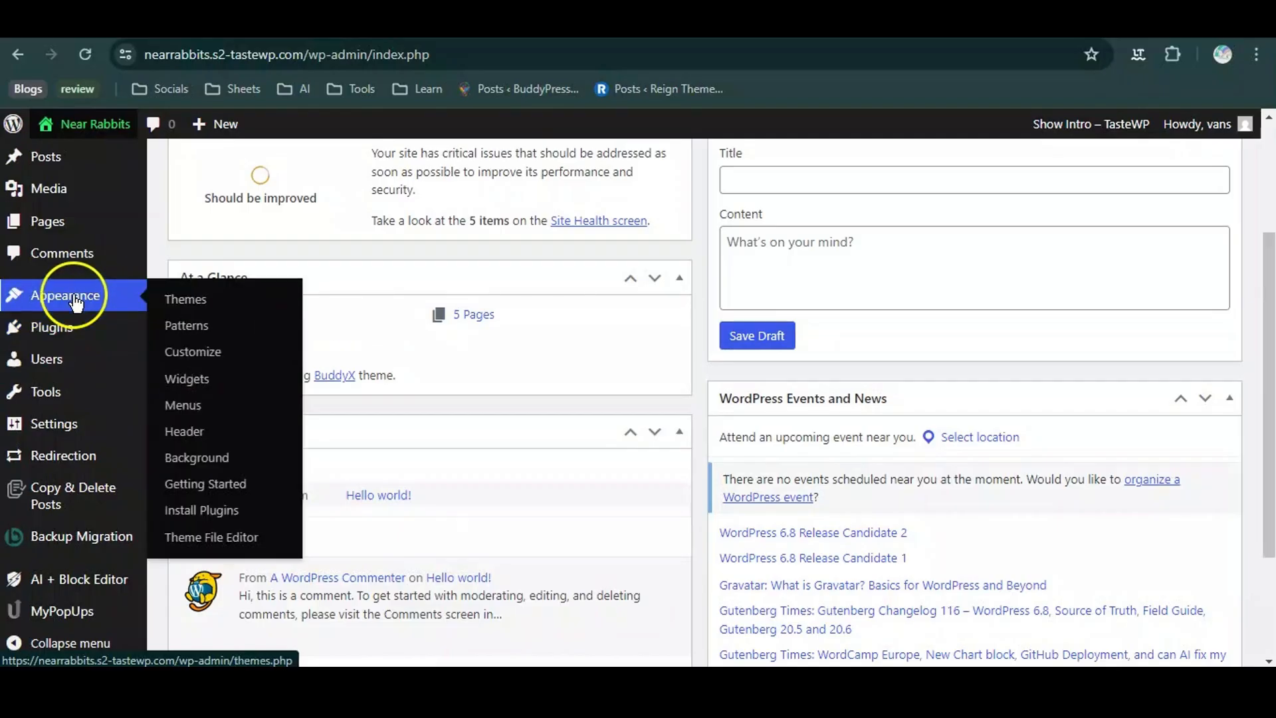
click(211, 305)
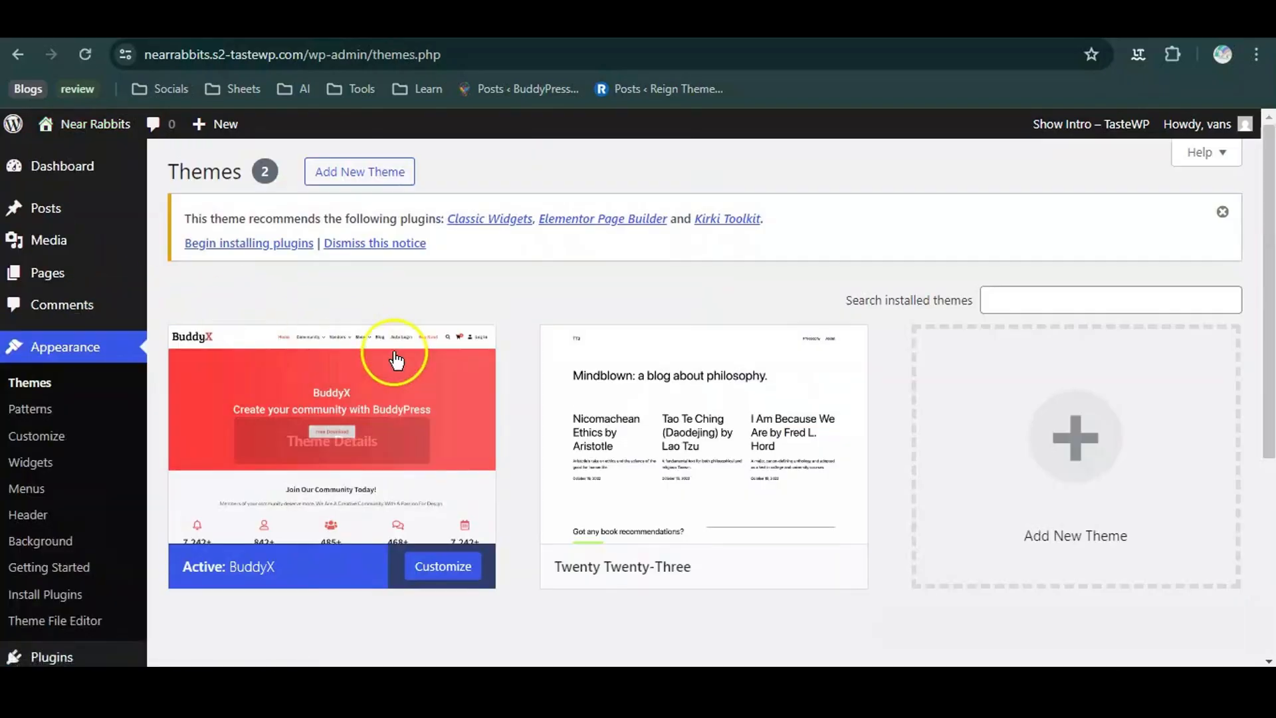
scroll(398, 359, down, 2)
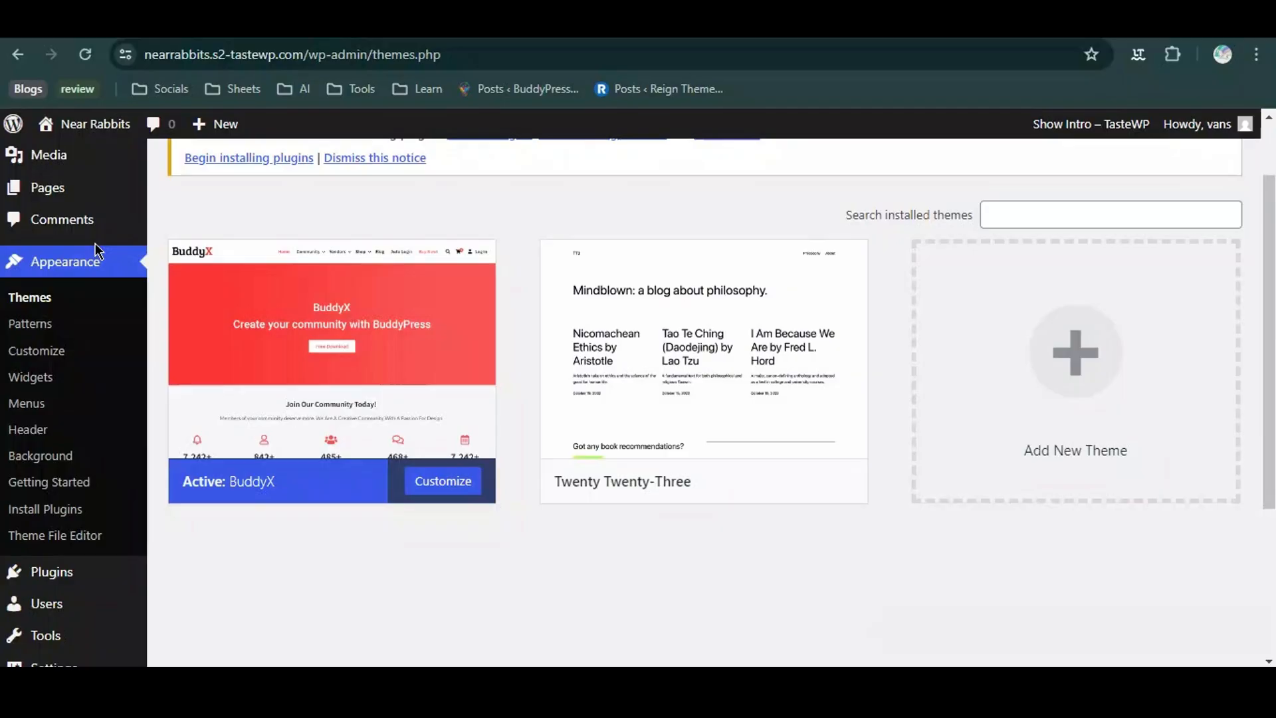
Review the installed plugins and activate WooCommerce
scroll(85, 541, down, 1)
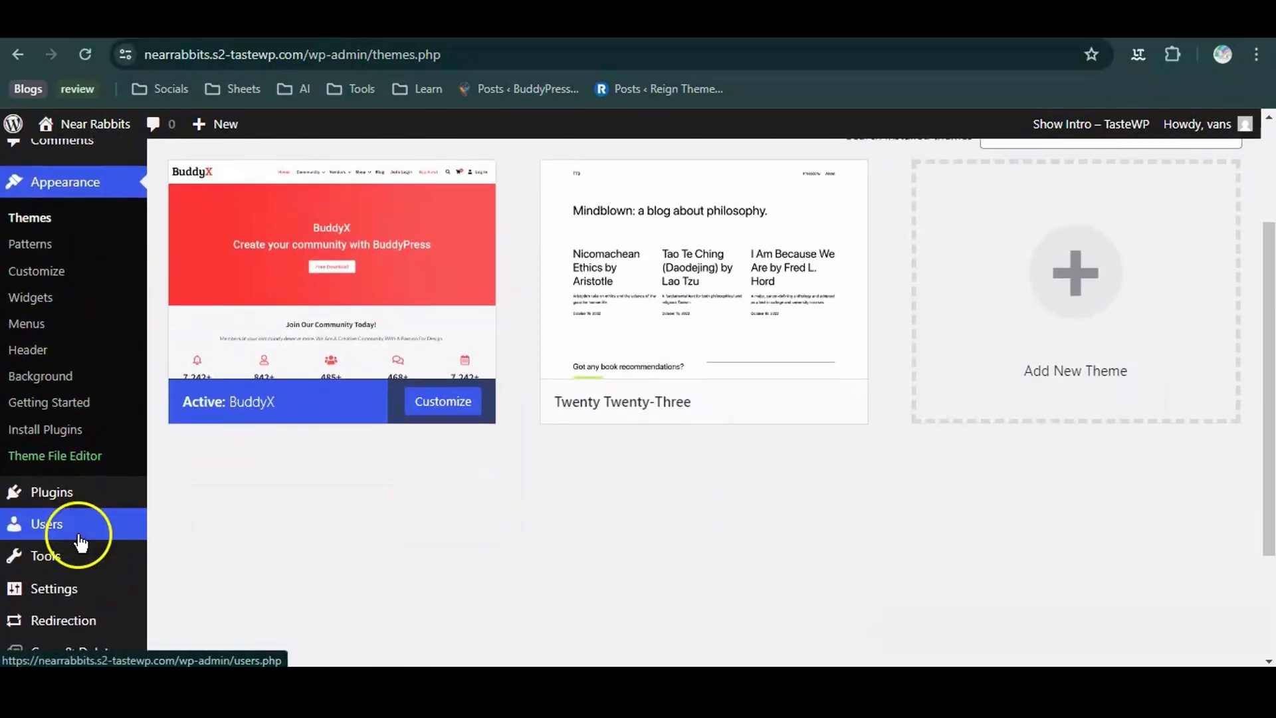
click(110, 508)
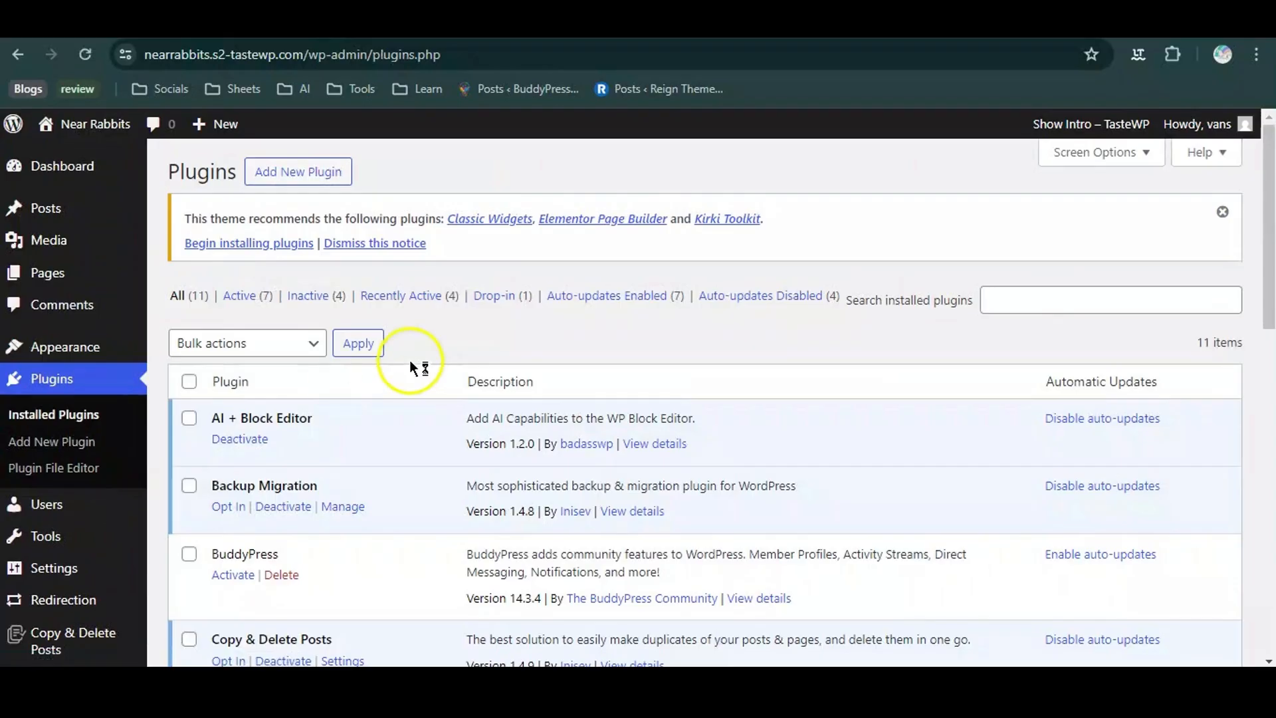
scroll(409, 361, down, 1)
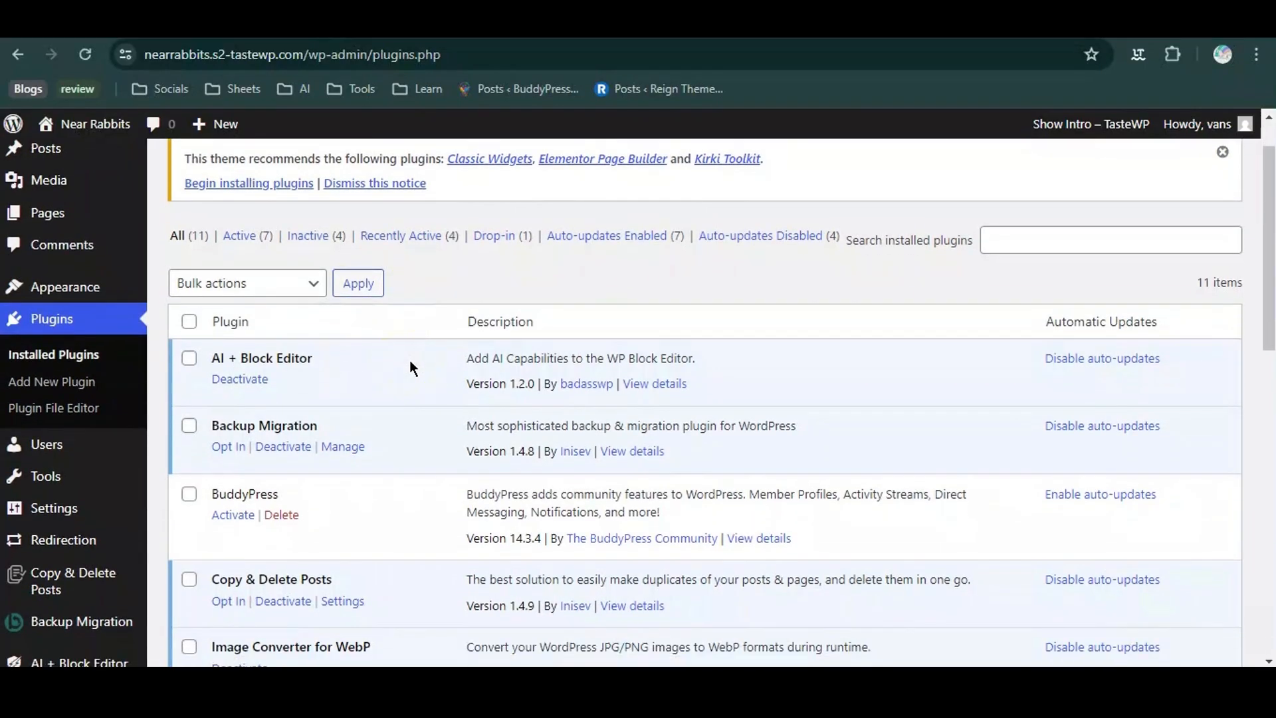
scroll(409, 360, down, 2)
scroll(409, 360, down, 2)
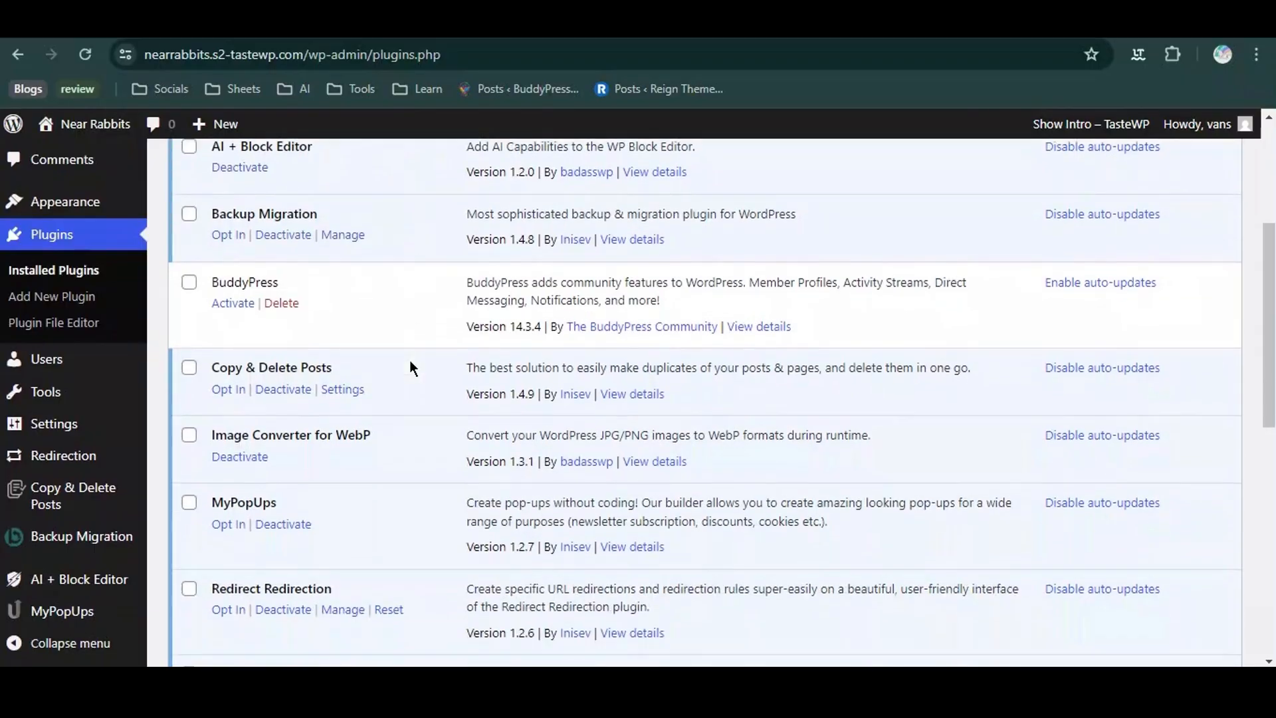
scroll(410, 360, up, 5)
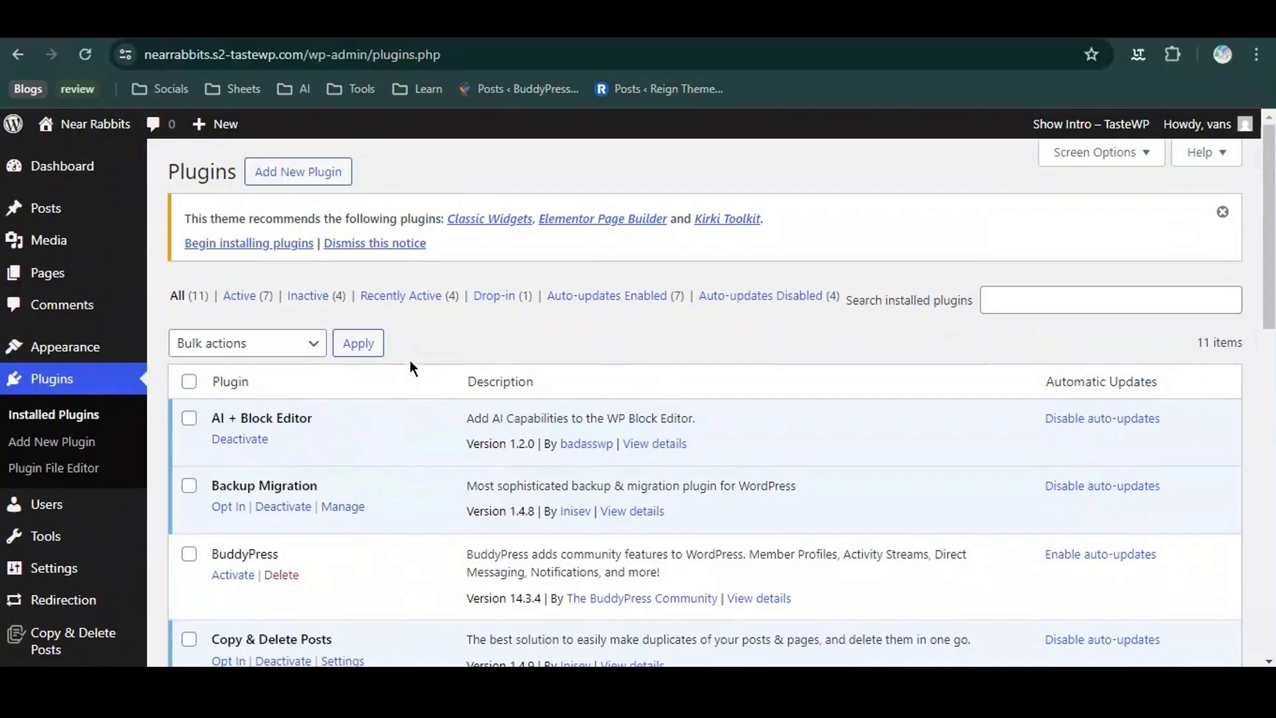
scroll(409, 360, down, 7)
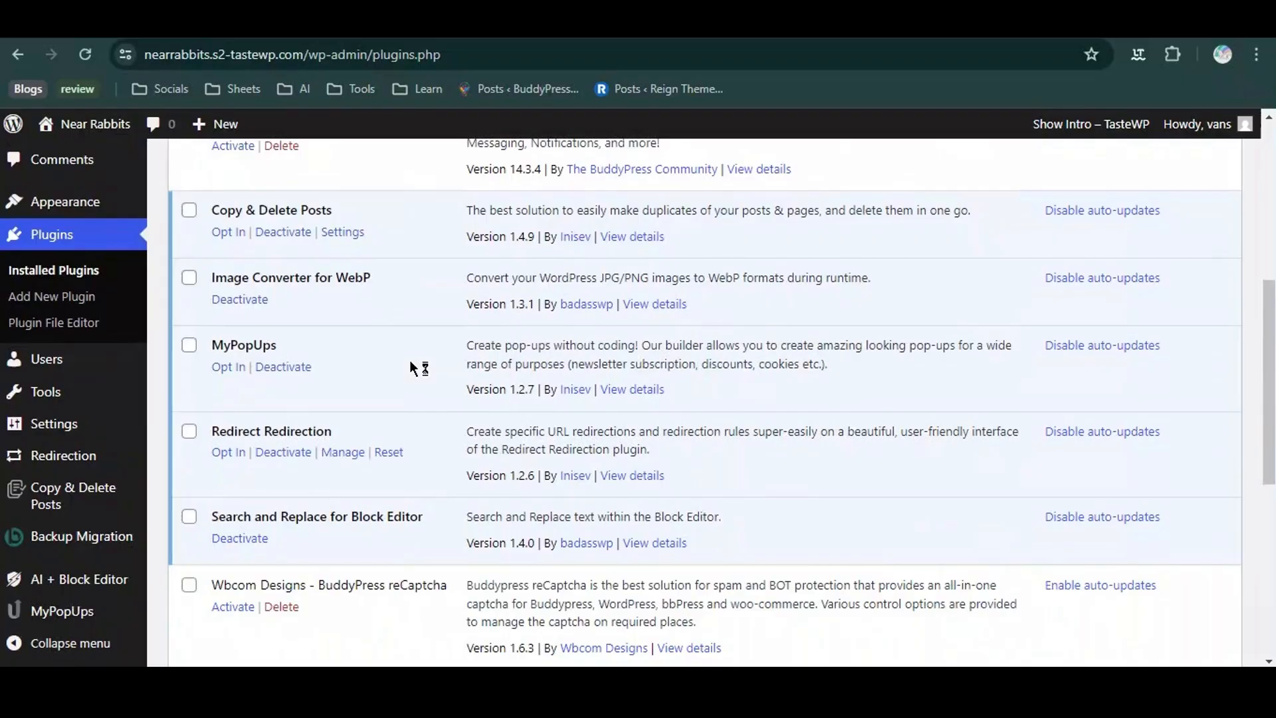
scroll(410, 362, down, 4)
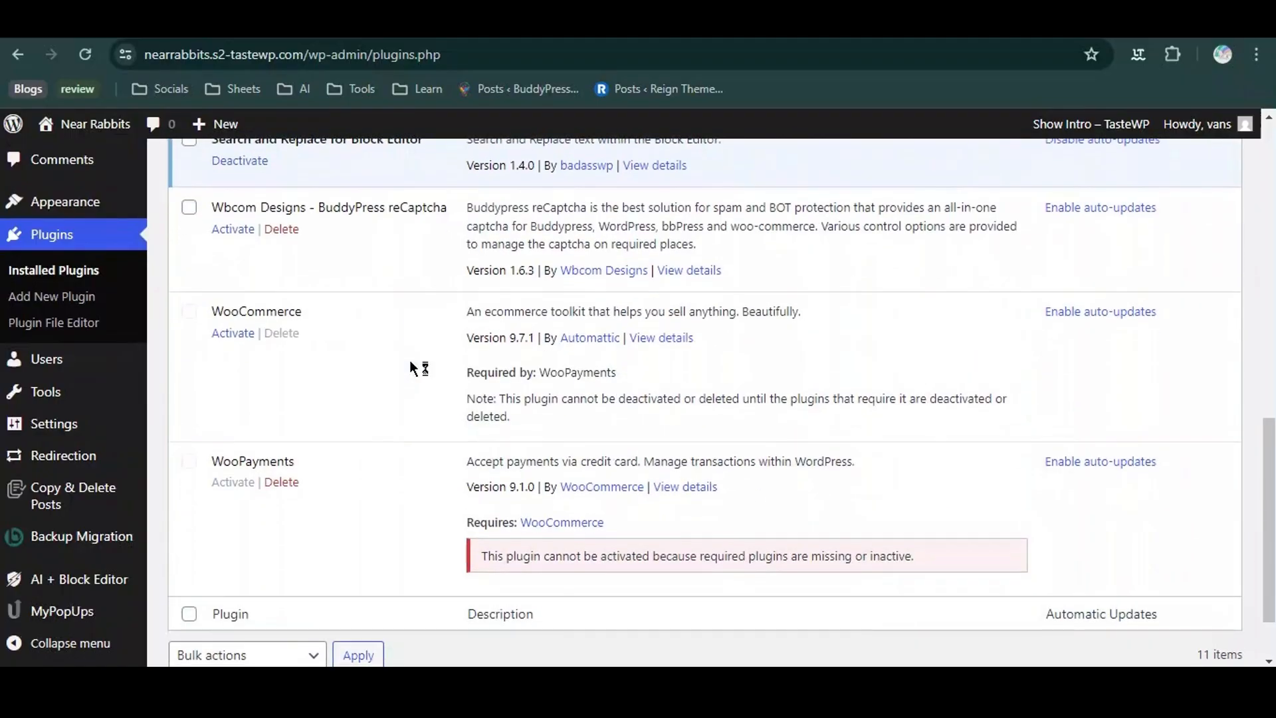
scroll(409, 360, up, 6)
scroll(410, 366, down, 3)
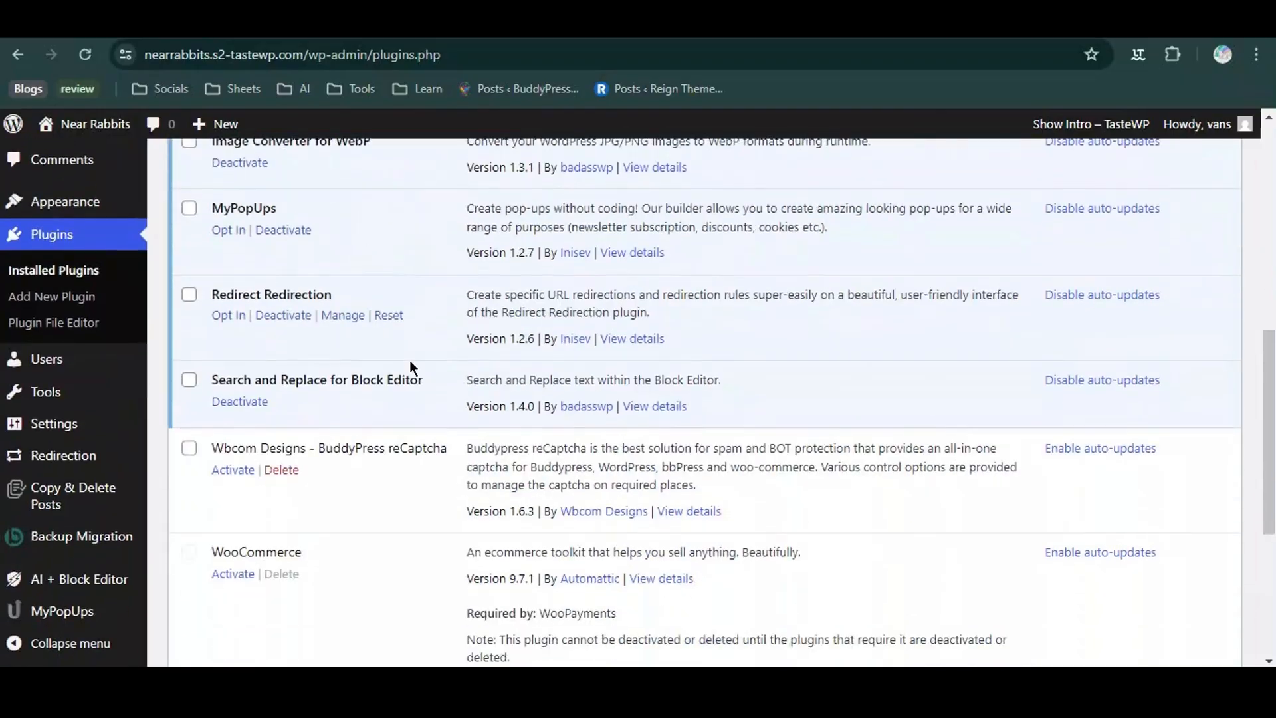
scroll(216, 477, down, 2)
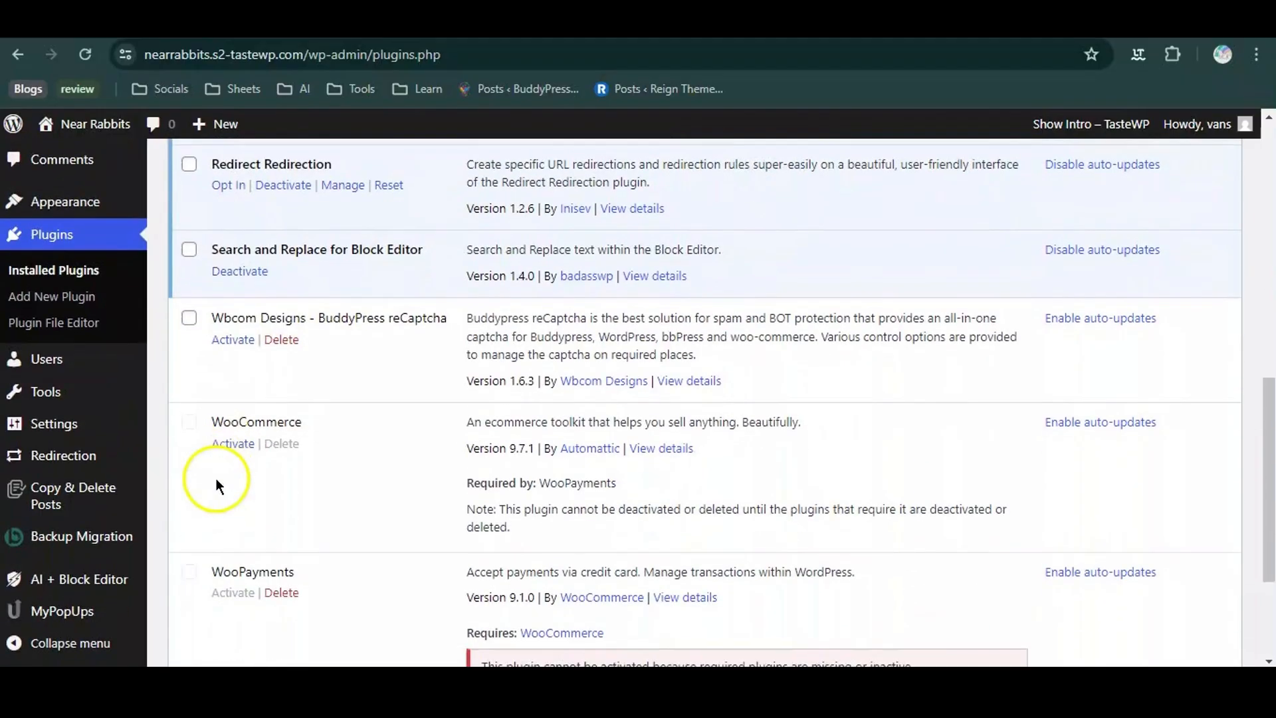
click(232, 444)
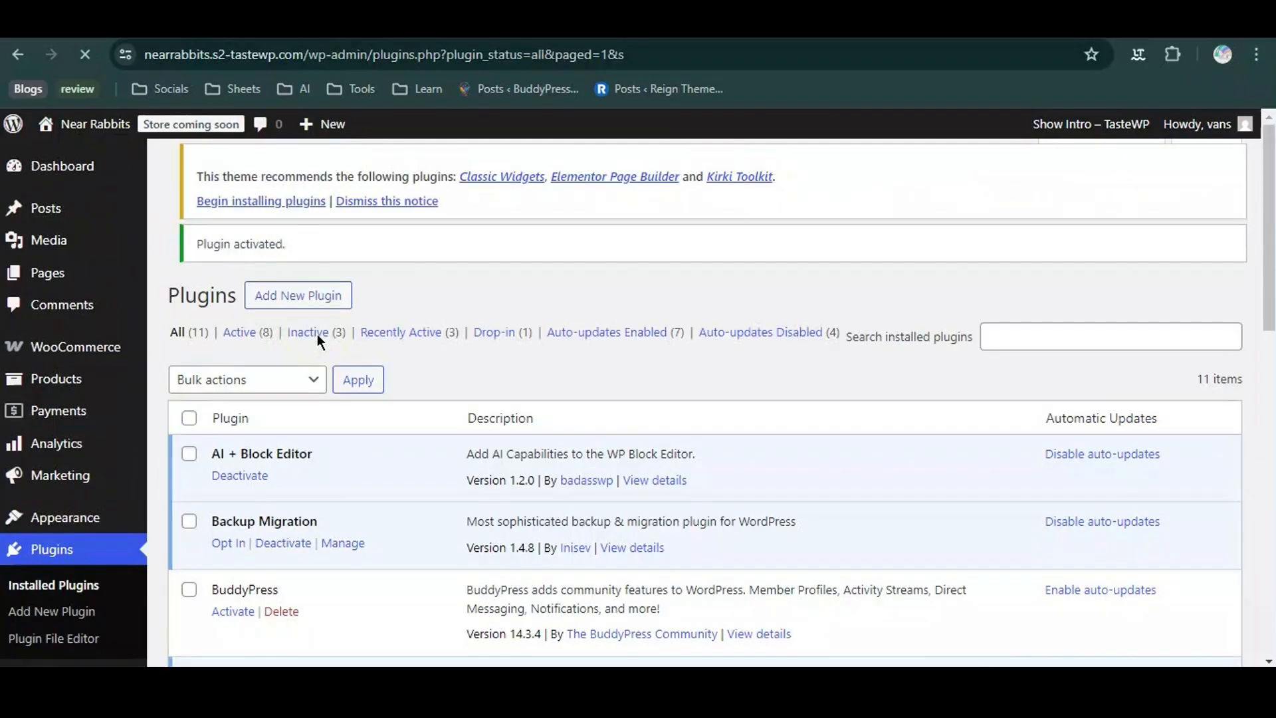
Activate the Wbcom Designs - BuddyPress reCaptcha plugin and return to the installed plugins list
scroll(317, 341, down, 8)
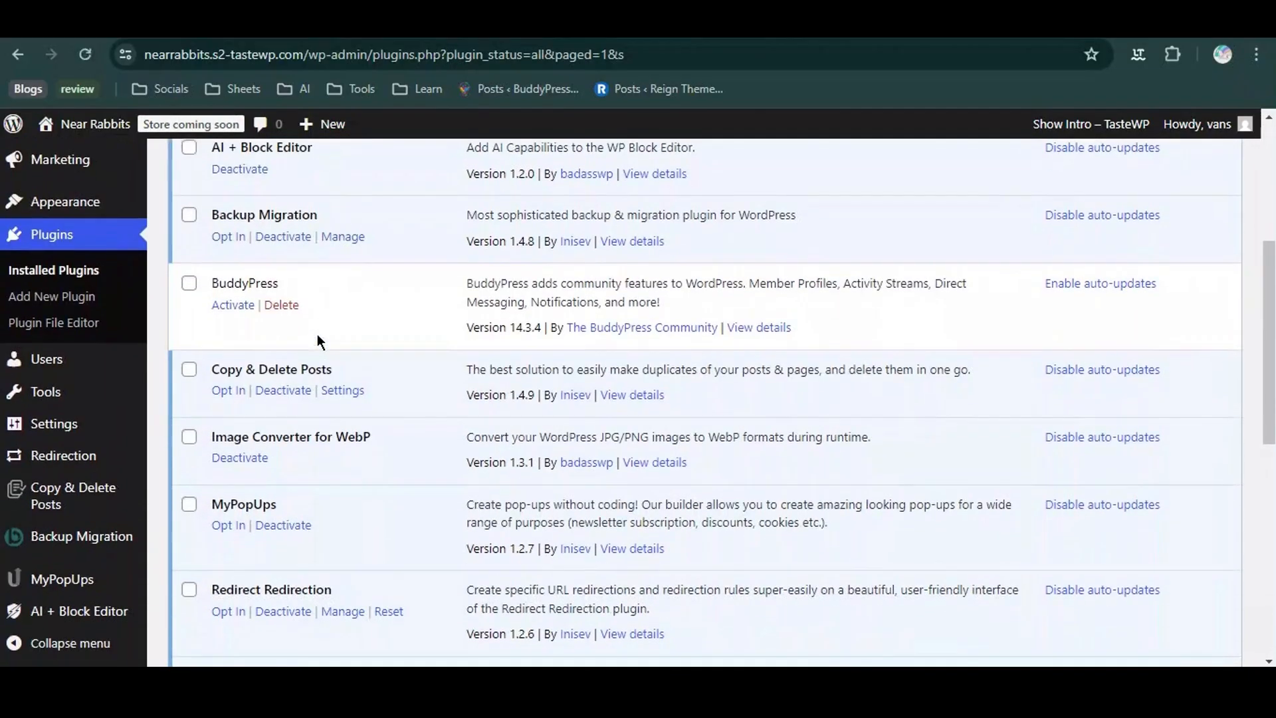
scroll(317, 340, down, 3)
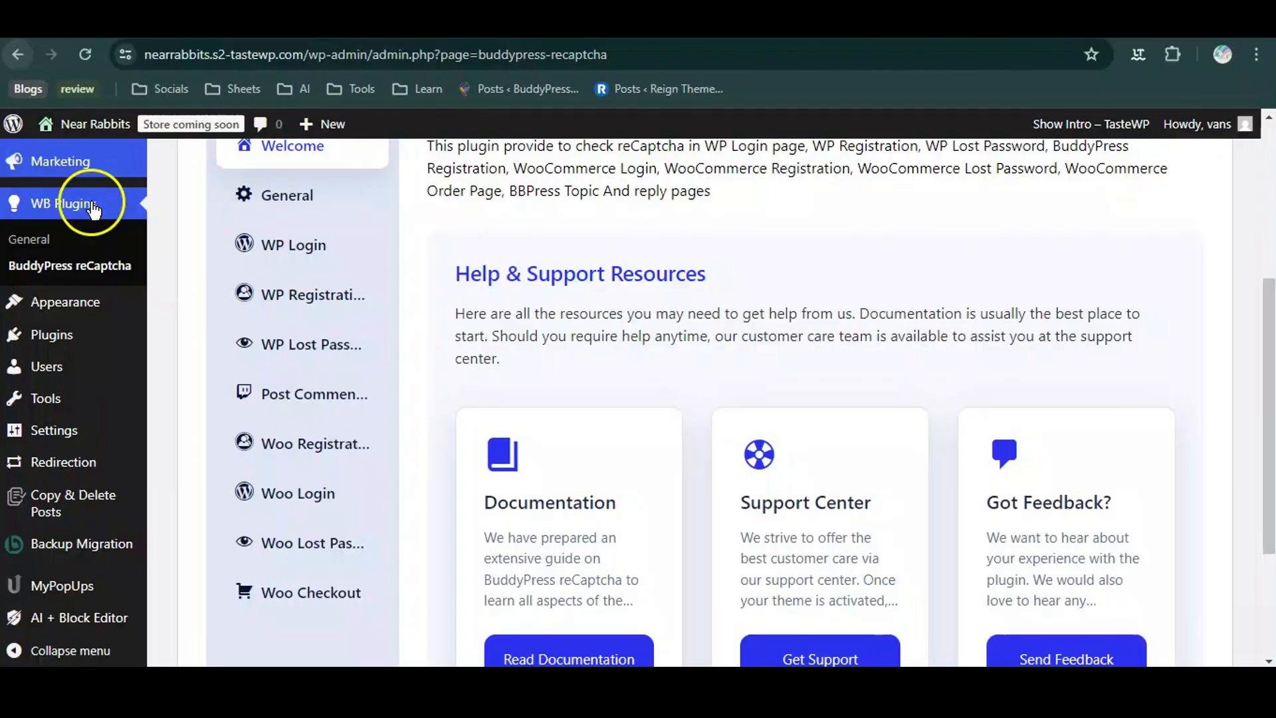
click(18, 54)
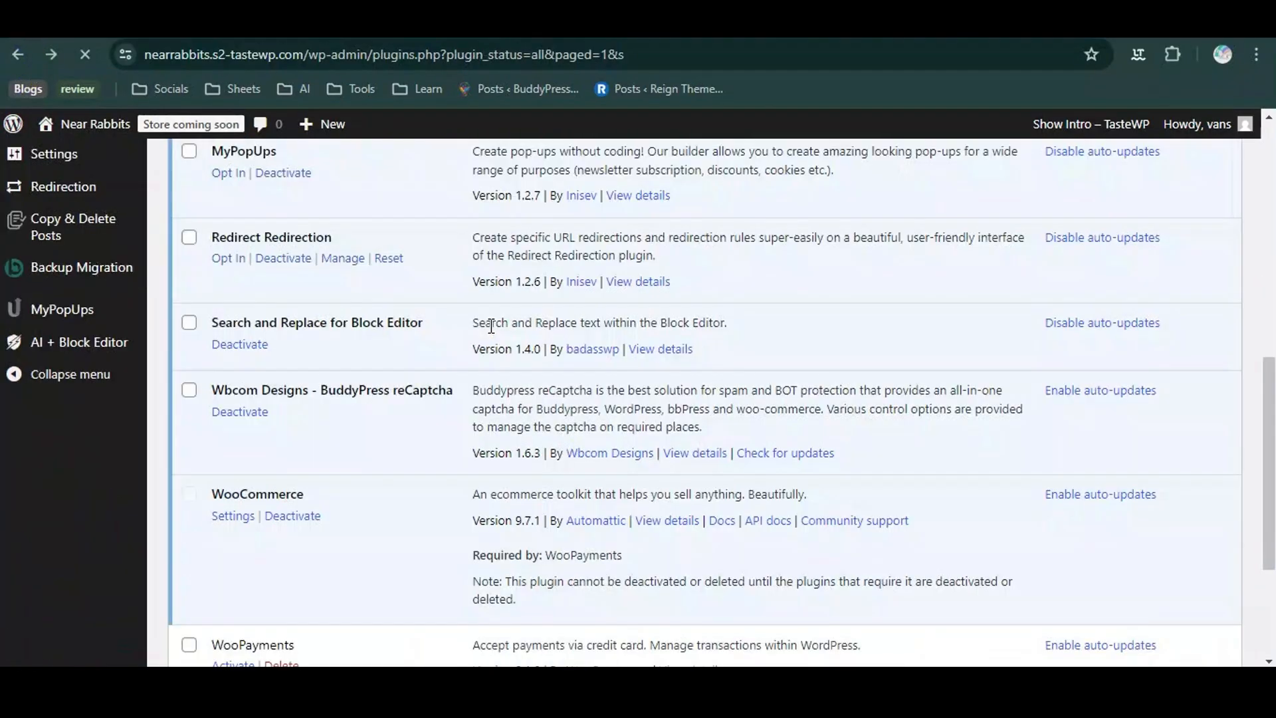
Activate BuddyPress, dismiss its welcome window and save the component settings with all components enabled
scroll(266, 459, up, 7)
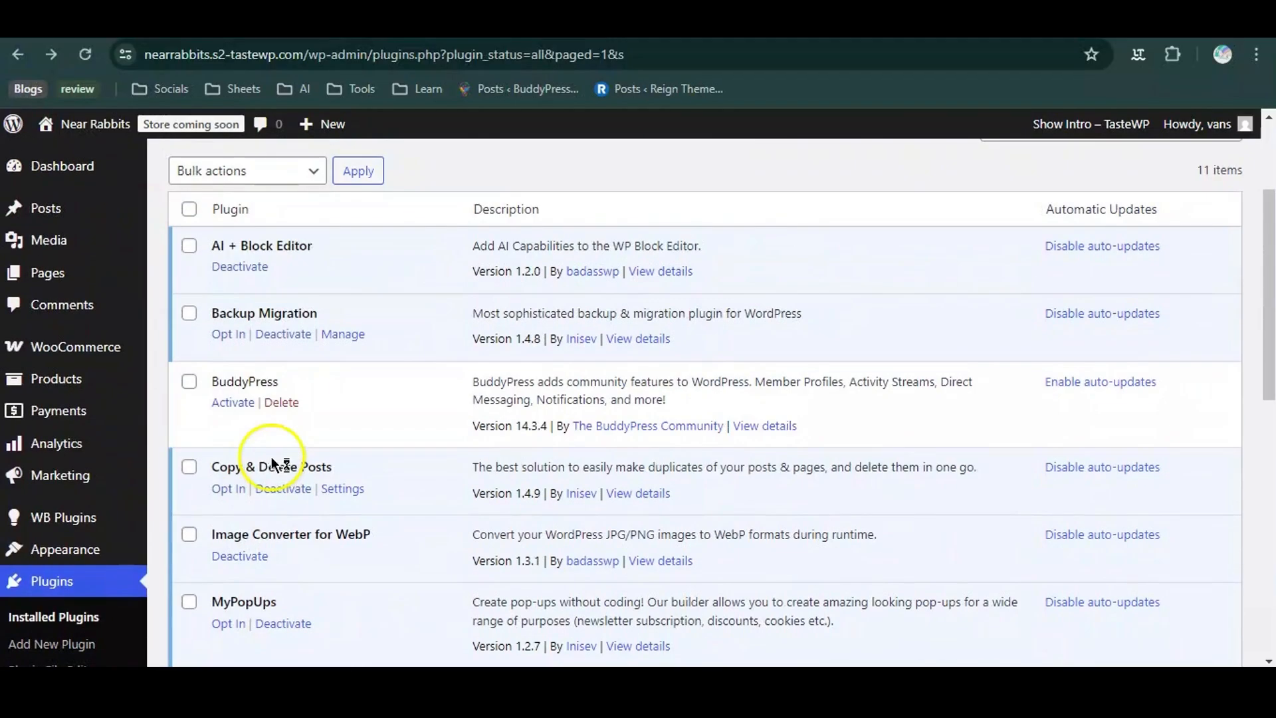
click(232, 402)
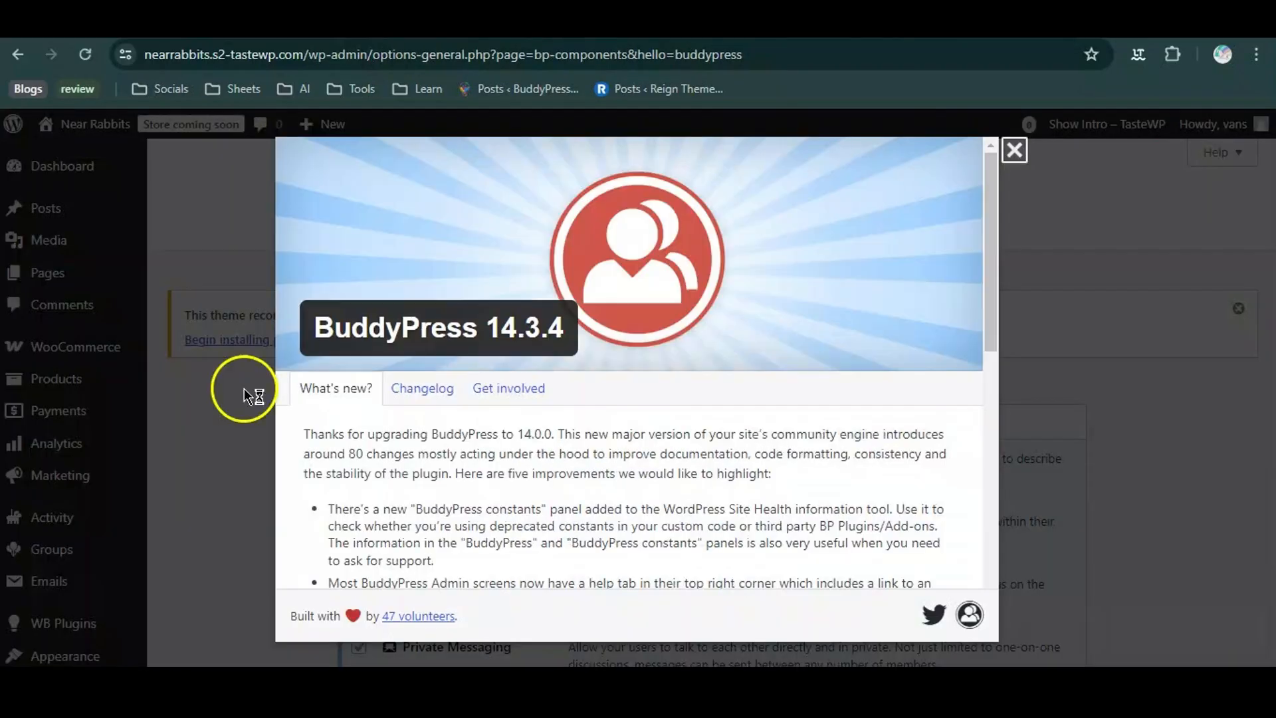
click(1013, 154)
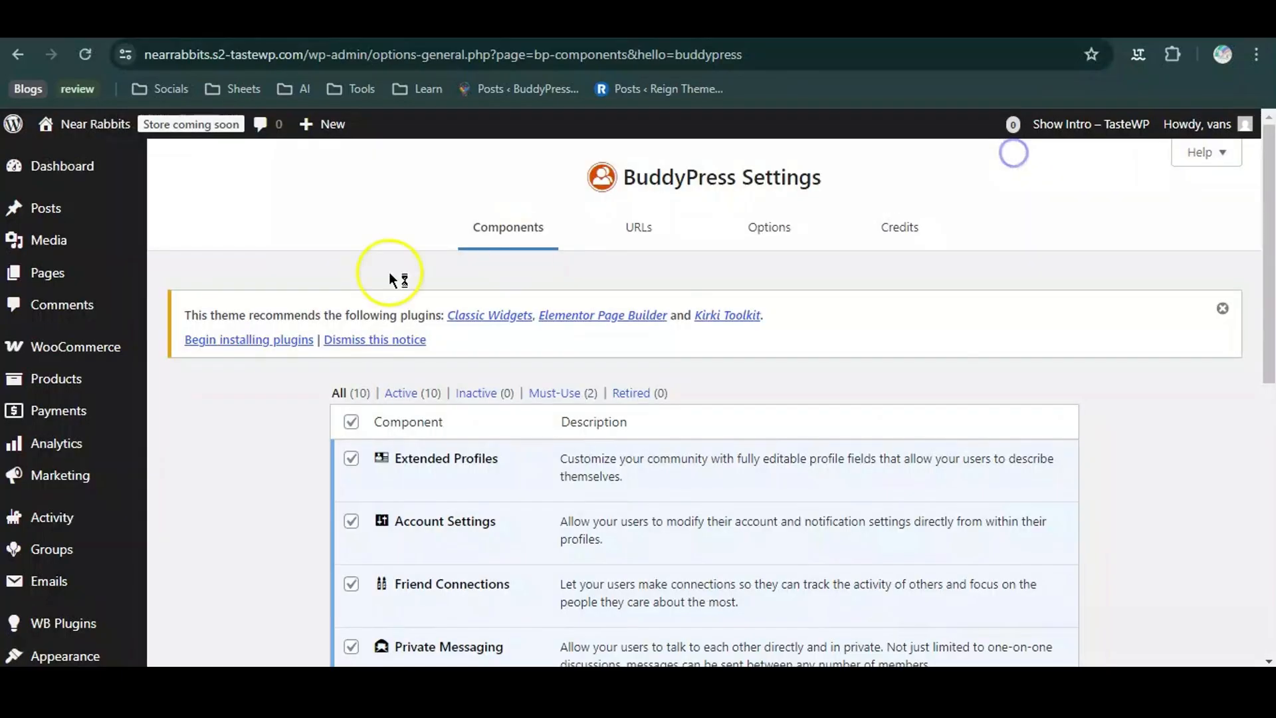
scroll(277, 367, down, 10)
click(375, 505)
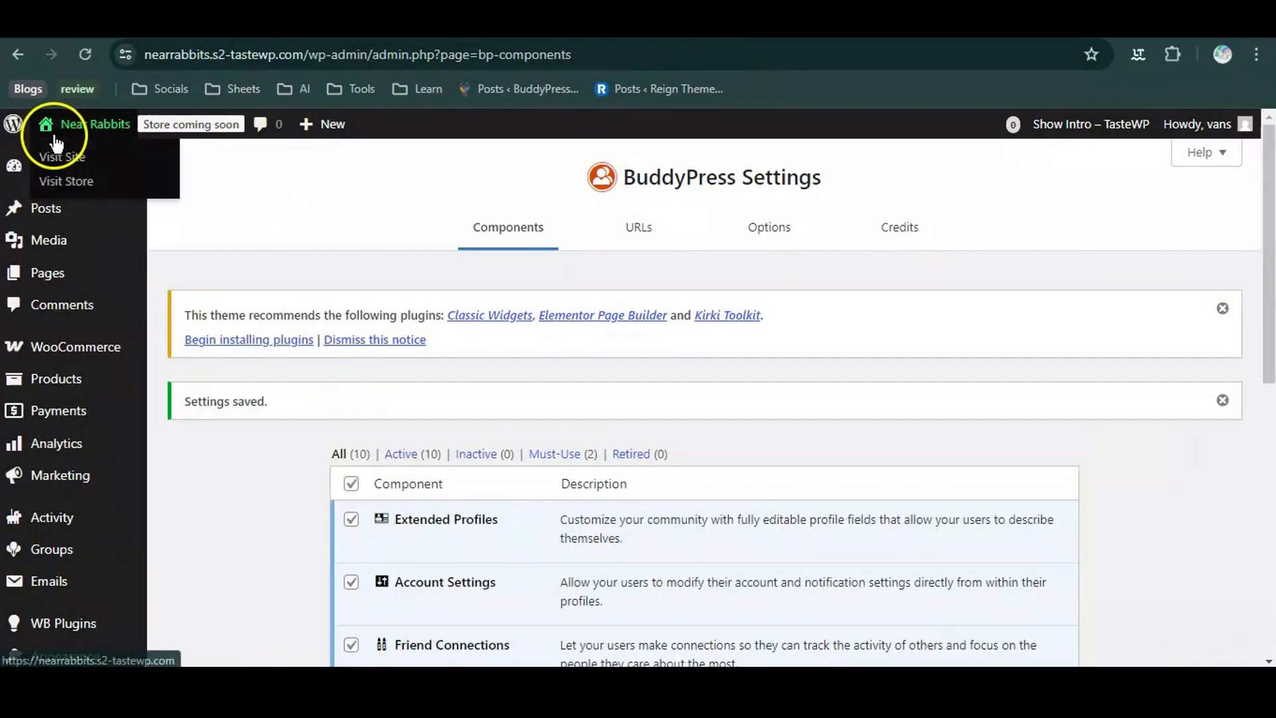
Reload the site's front end to check the header with the newly activated plugins
click(64, 170)
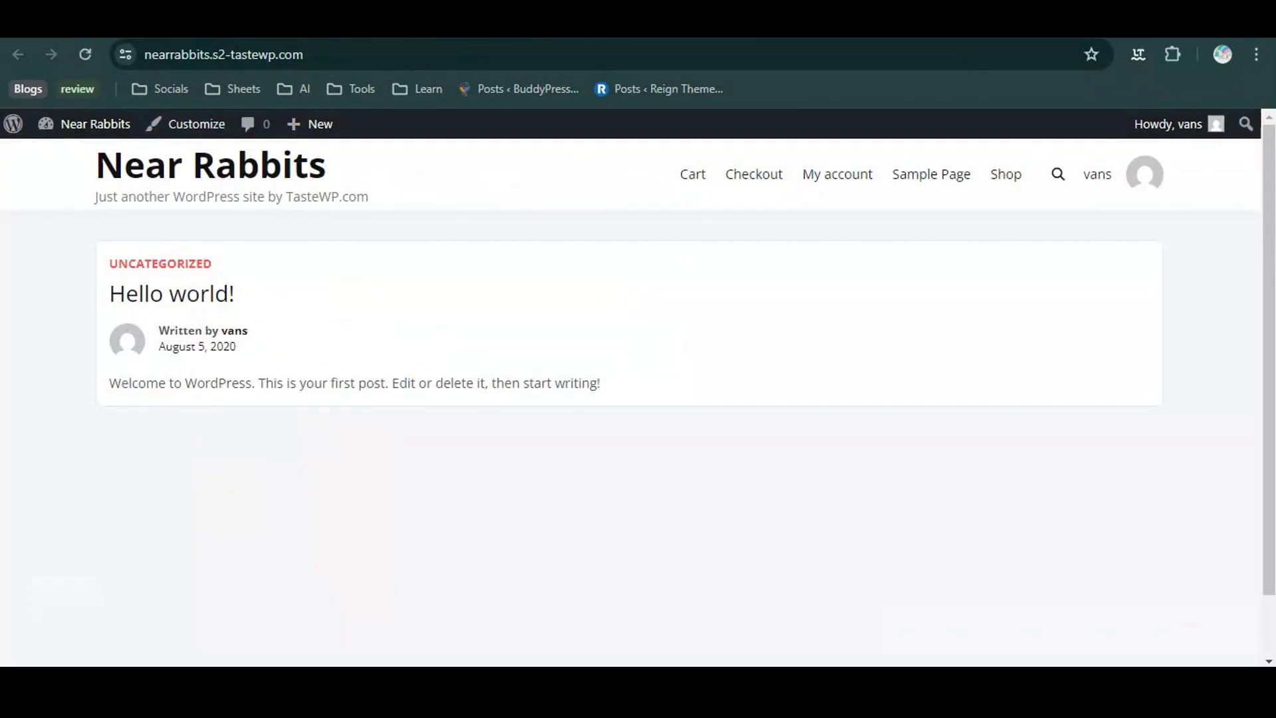
click(86, 54)
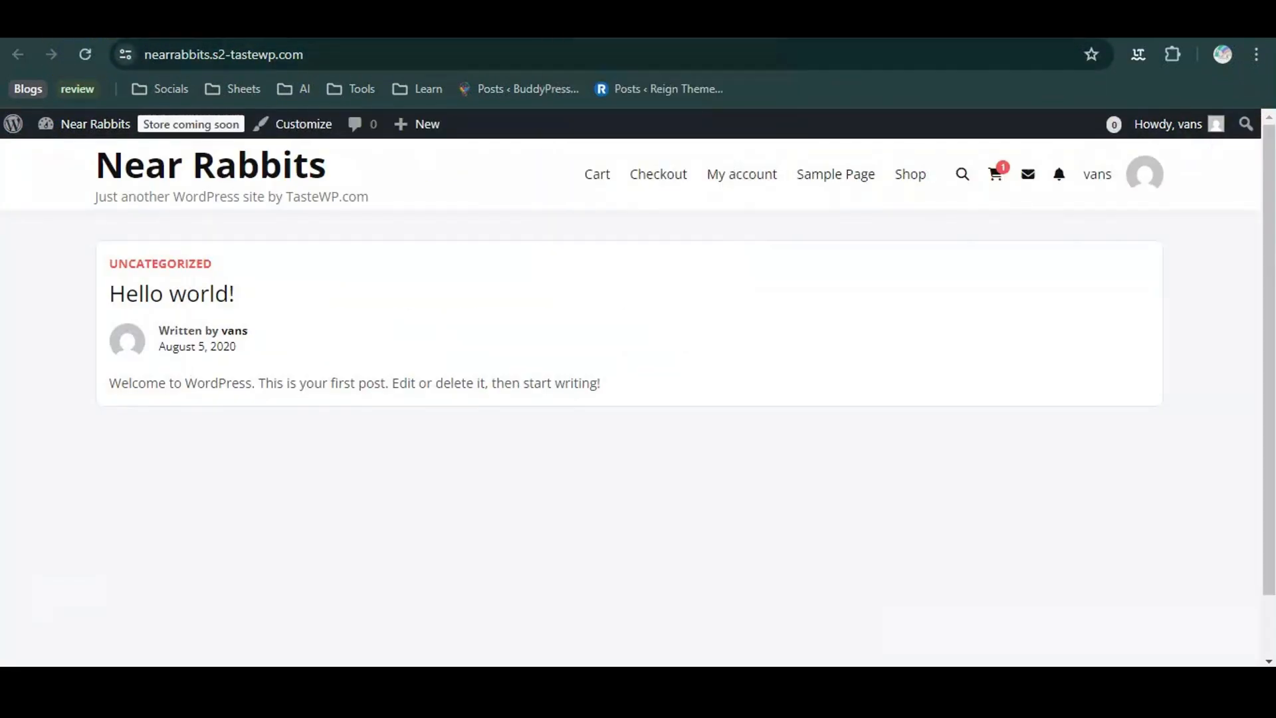
Open the BuddyPress reCaptcha plugin's general settings and bring up the reCaptcha version and Site Key options
scroll(126, 492, down, 2)
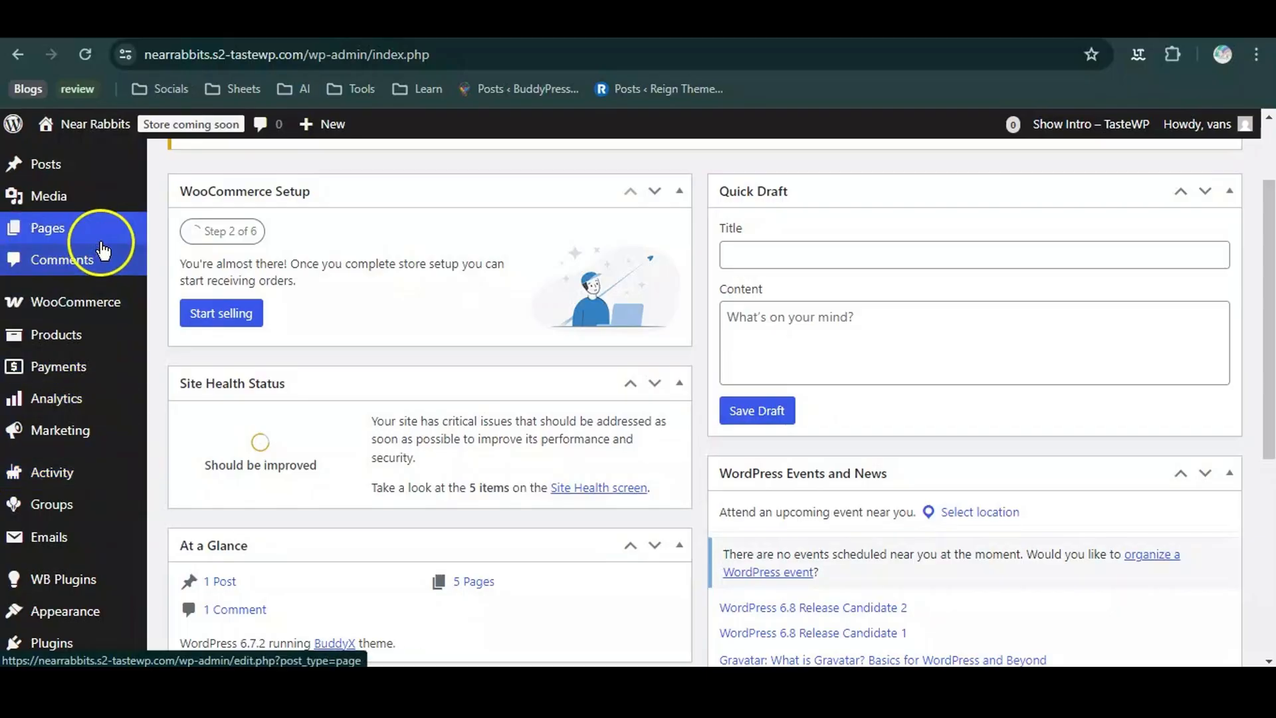
scroll(80, 342, down, 3)
mouse_move(102, 397)
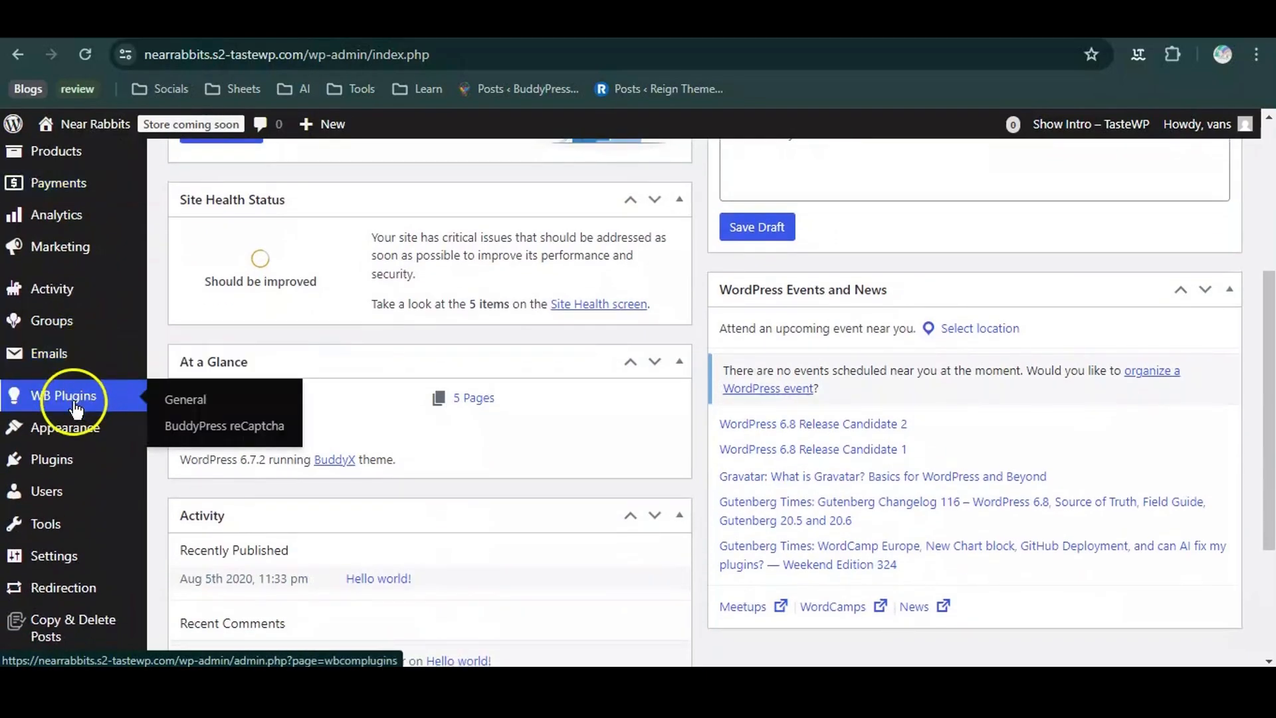
click(176, 427)
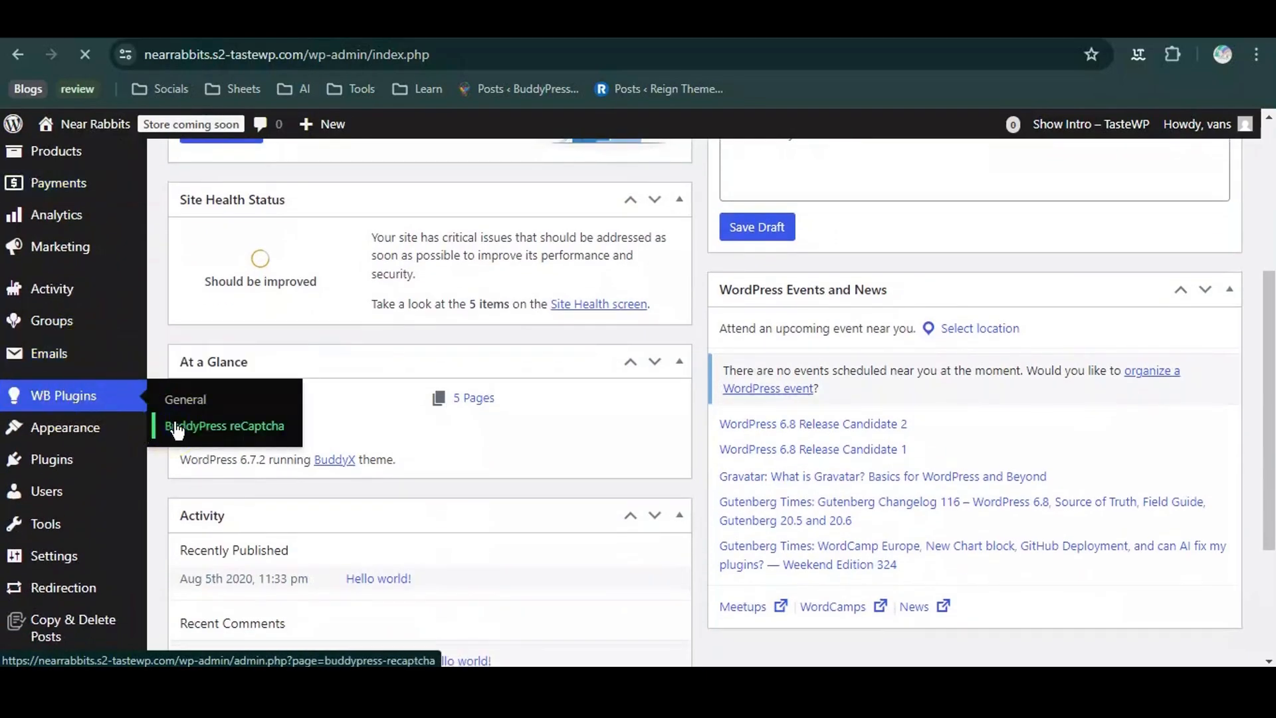
scroll(606, 377, down, 6)
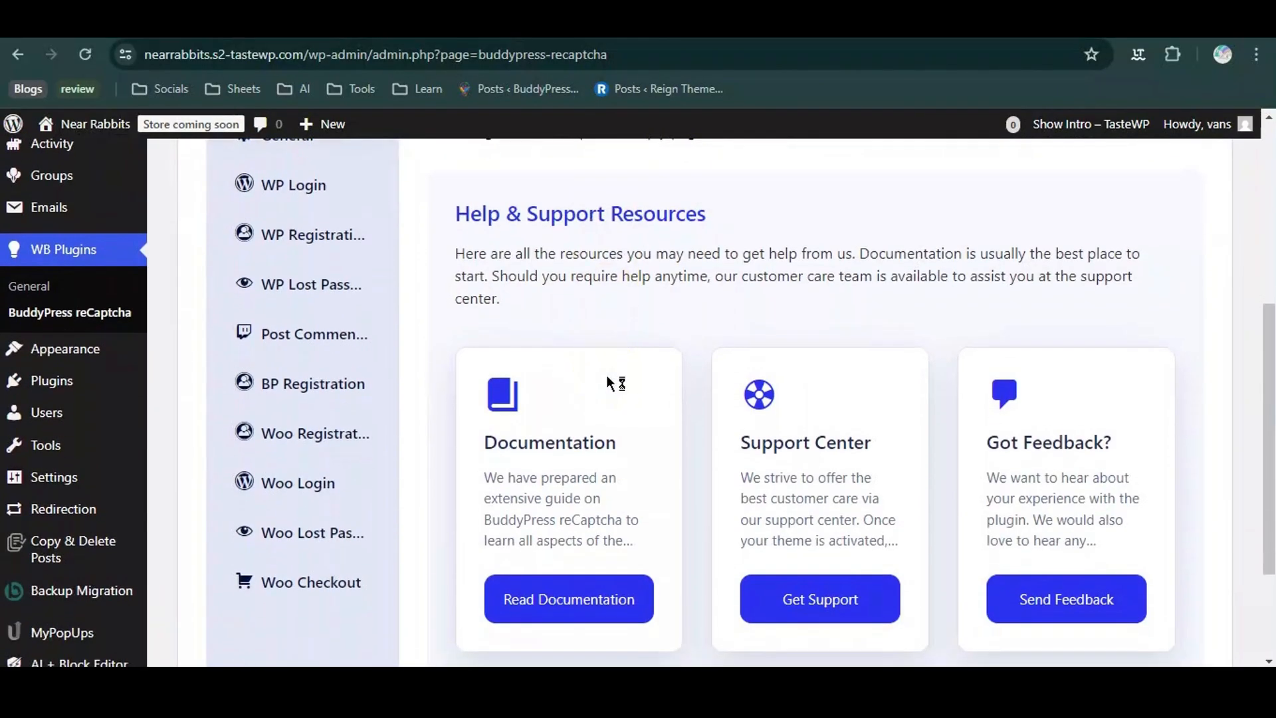
scroll(606, 375, up, 3)
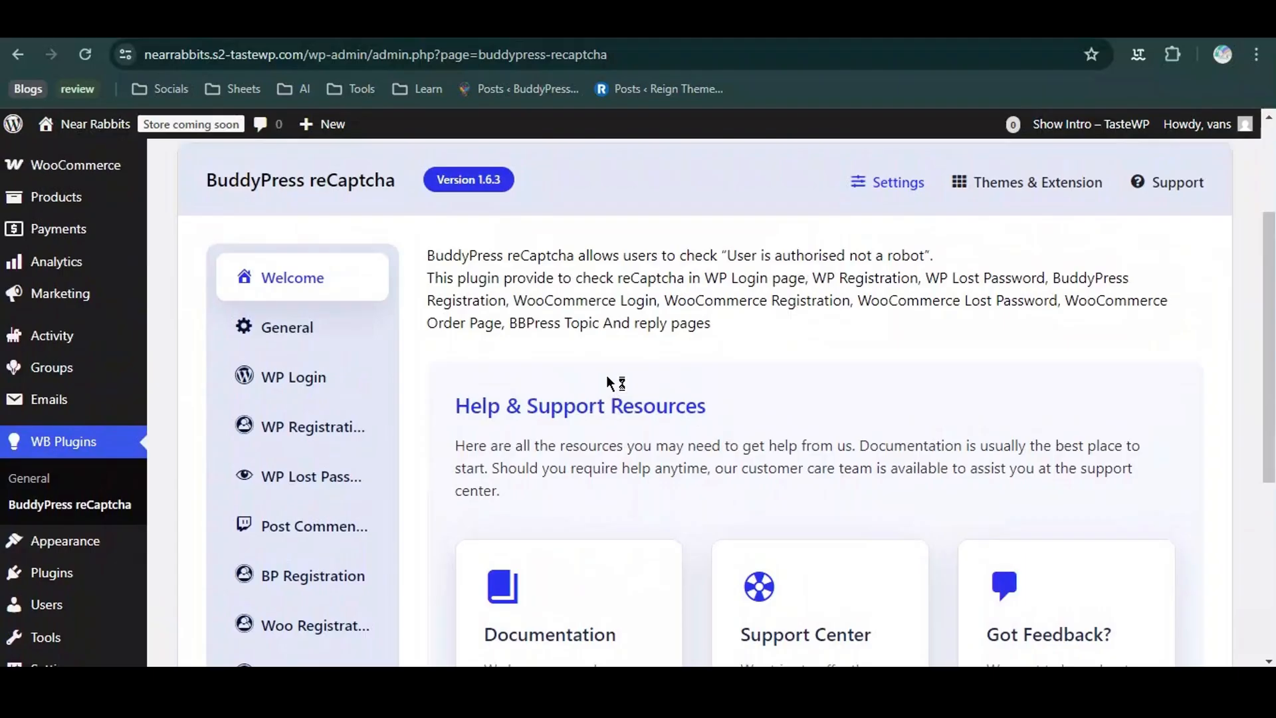
click(315, 329)
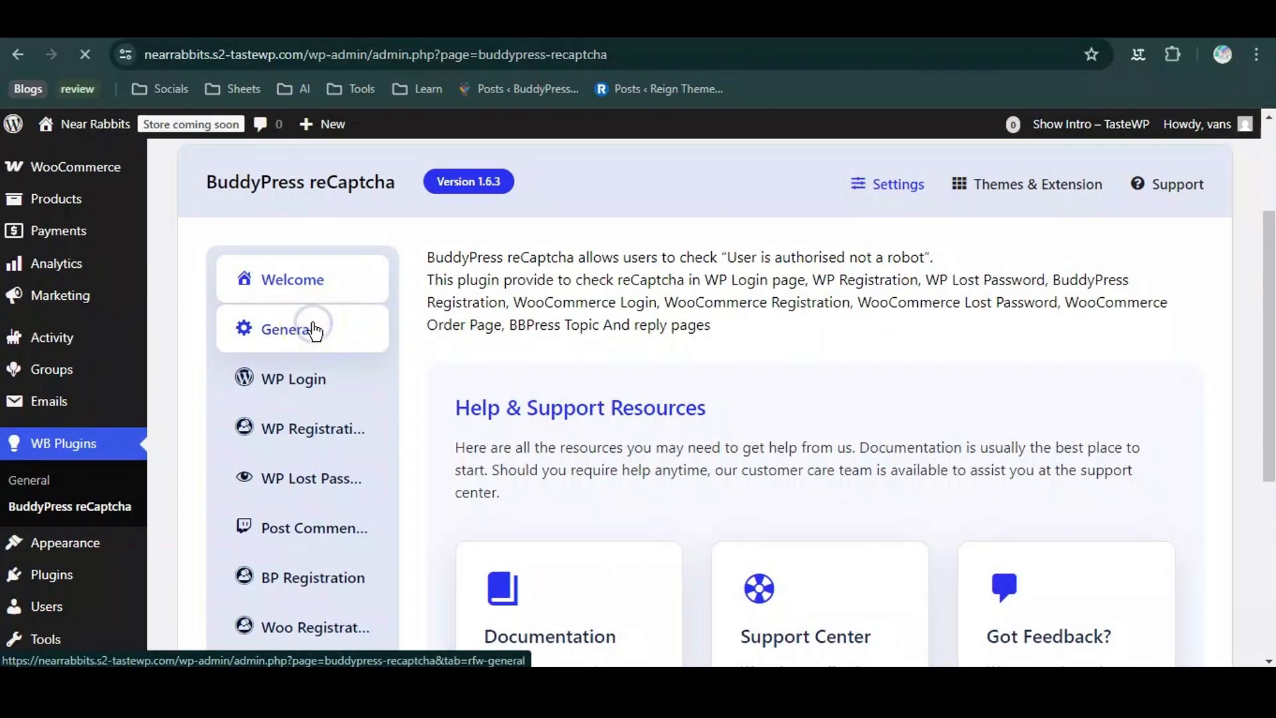
scroll(621, 345, down, 2)
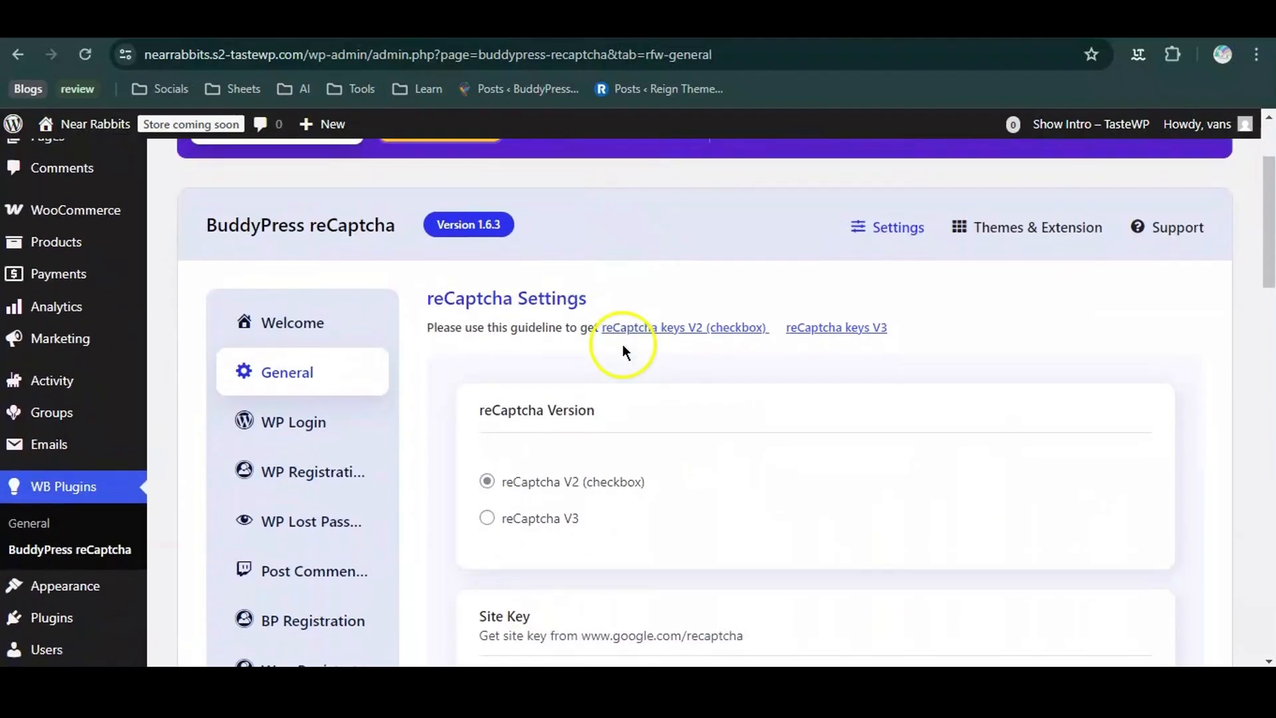
scroll(545, 497, down, 2)
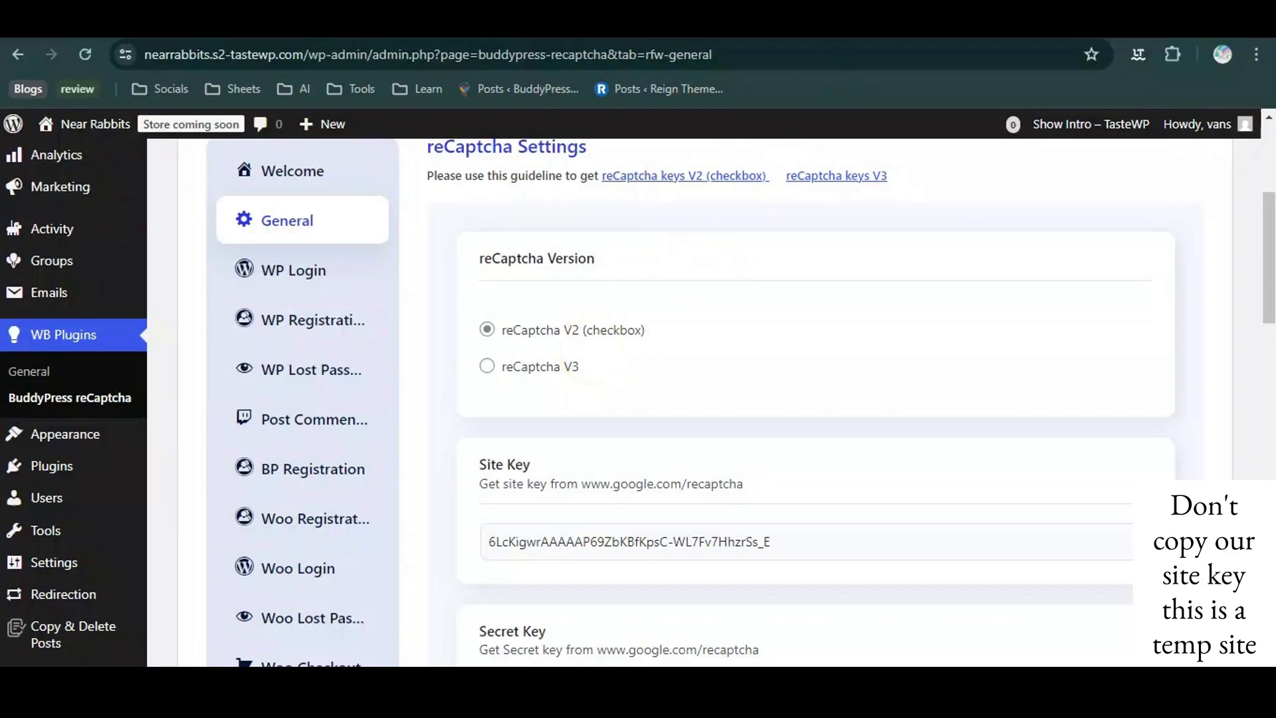
scroll(641, 390, down, 3)
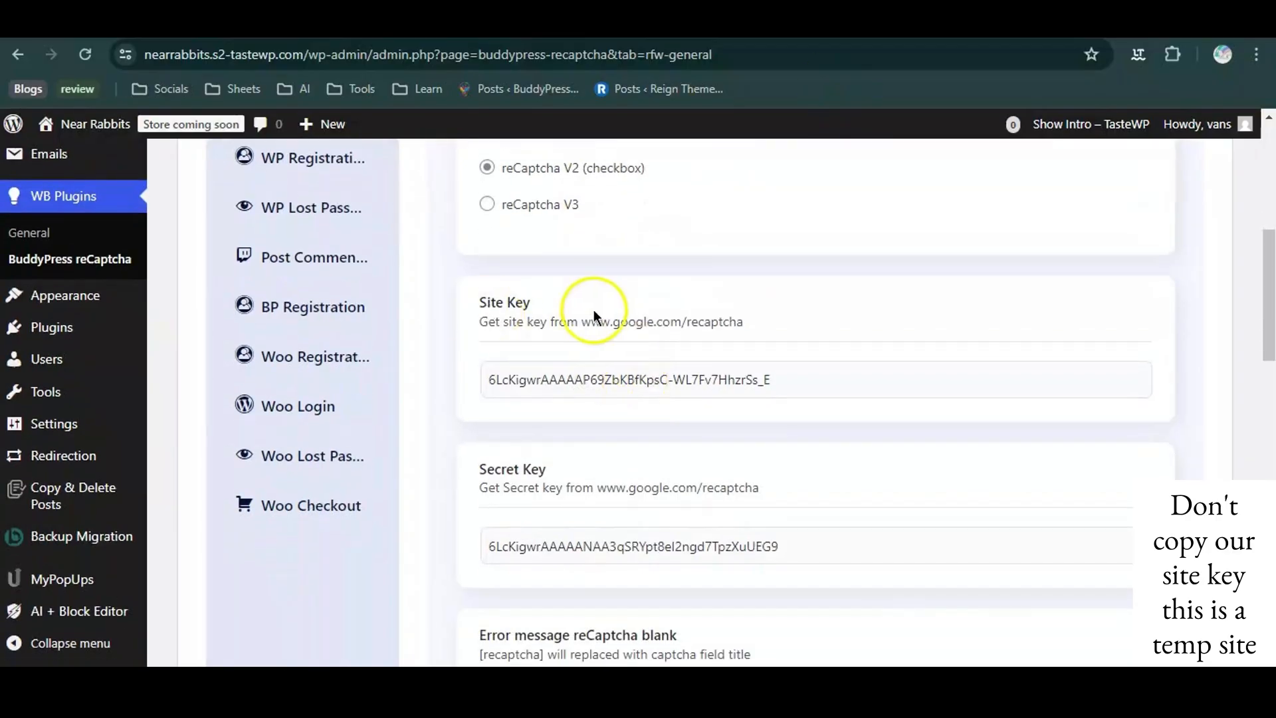
scroll(553, 381, down, 1)
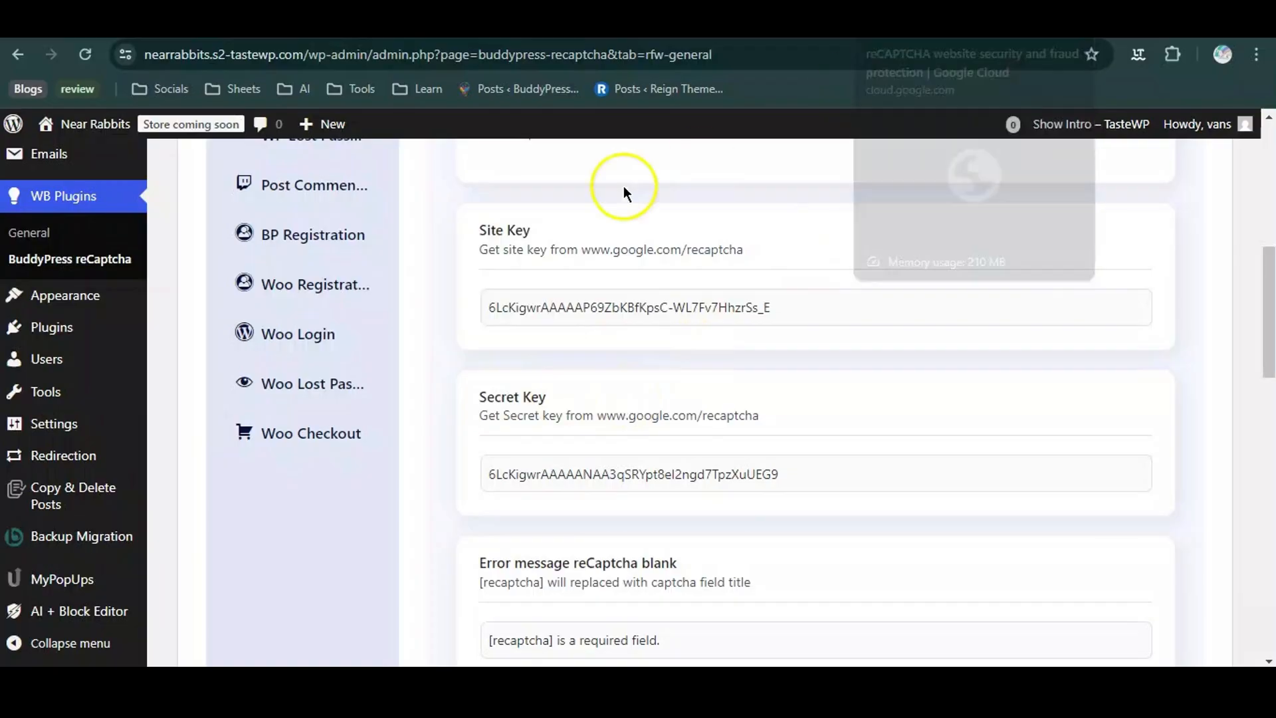
click(582, 249)
drag(583, 249, 764, 250)
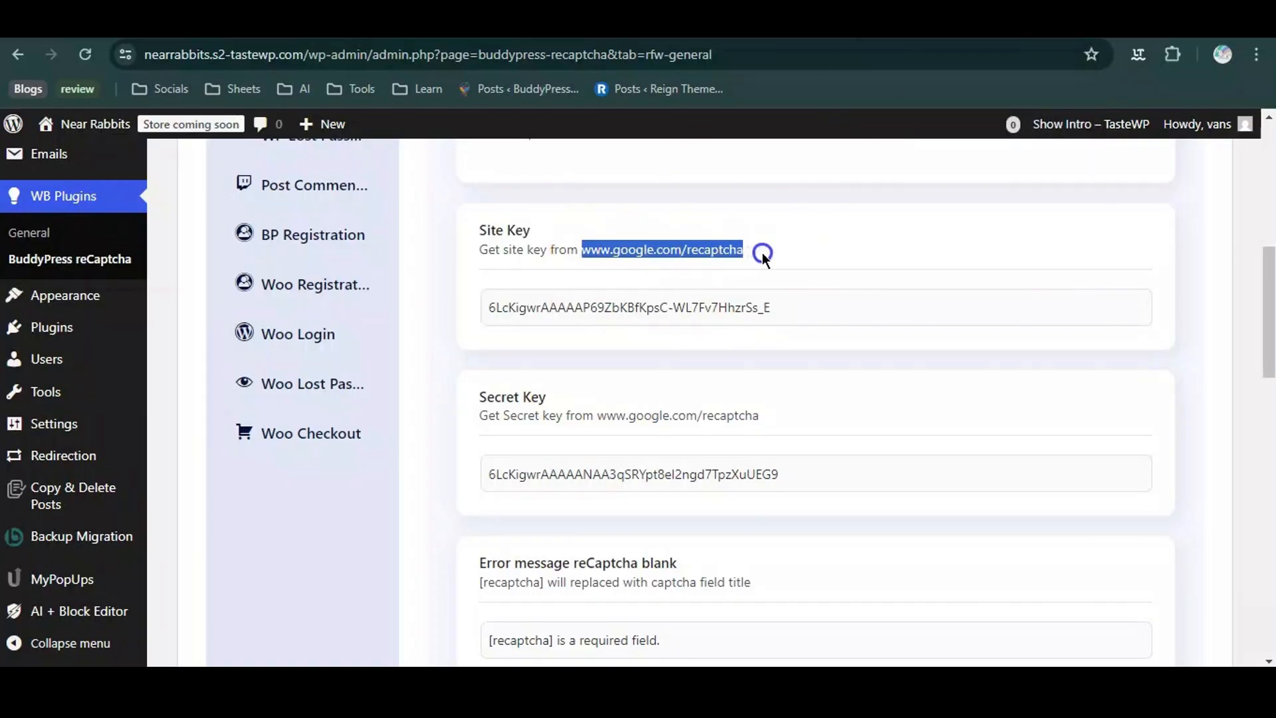
drag(665, 250, 924, 57)
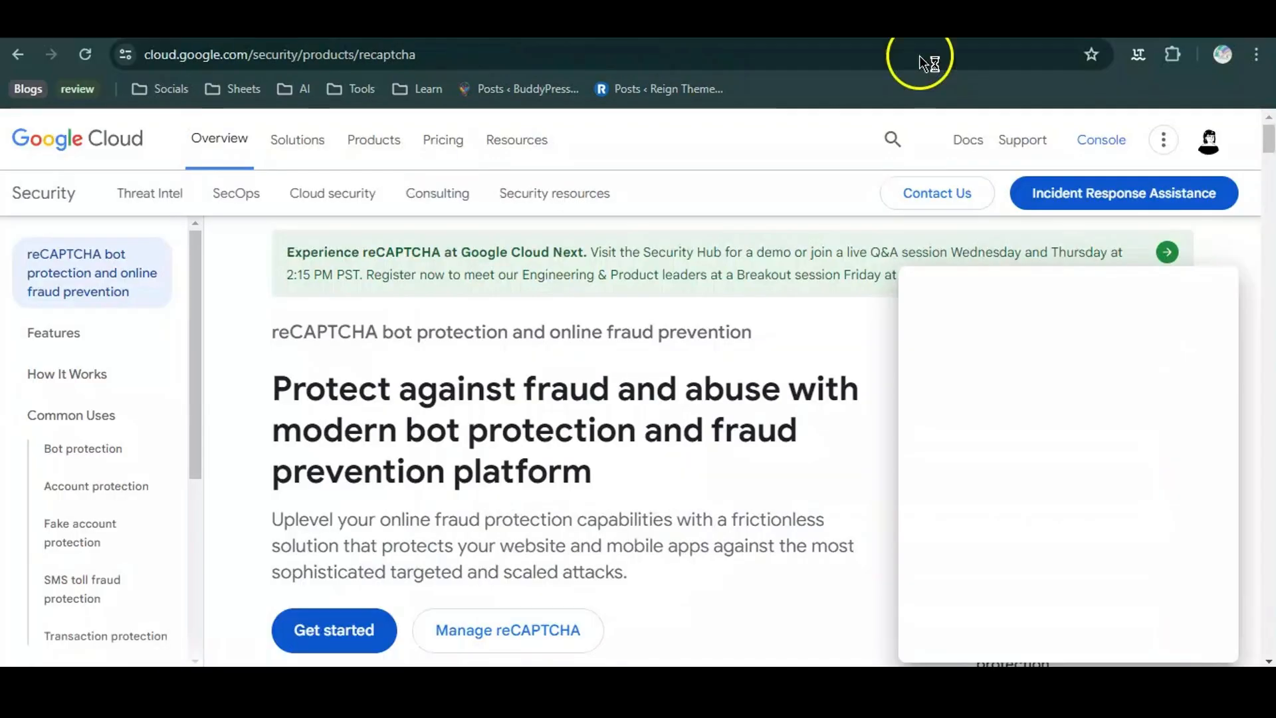
Dismiss the pop-up on the Google Cloud page and open the reCAPTCHA site registration form
click(1208, 308)
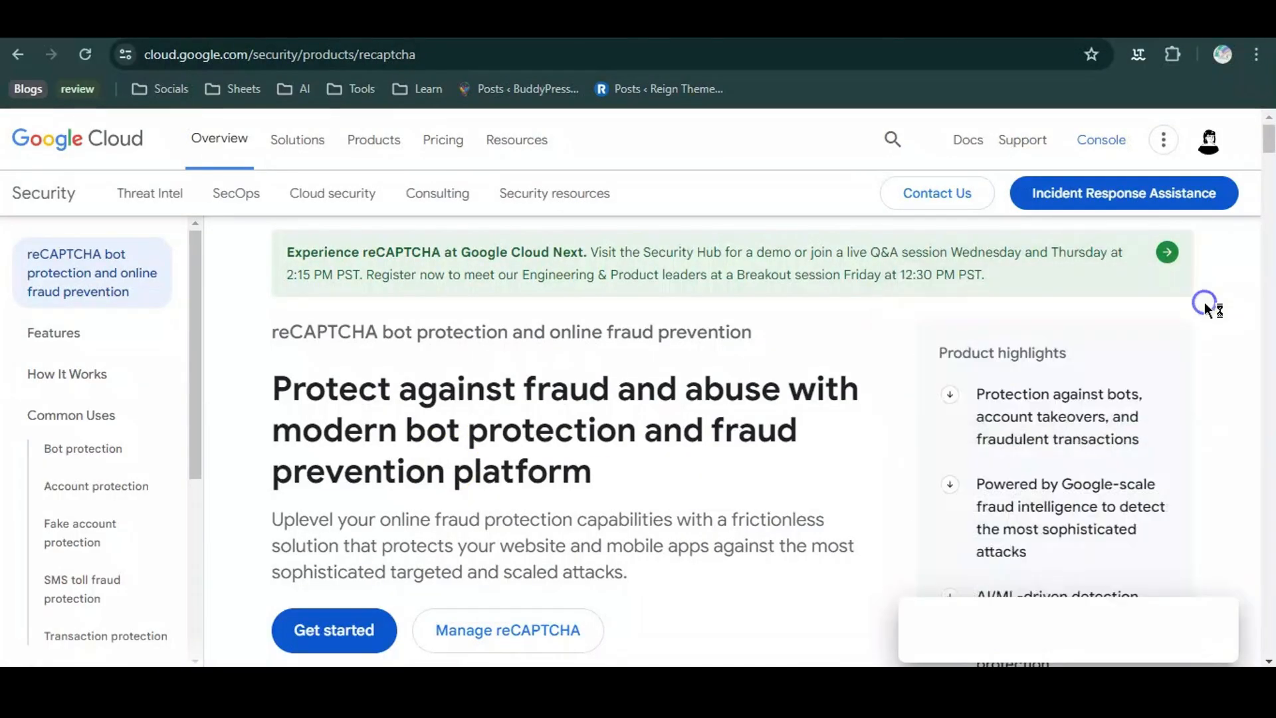
scroll(602, 413, down, 3)
scroll(602, 416, up, 2)
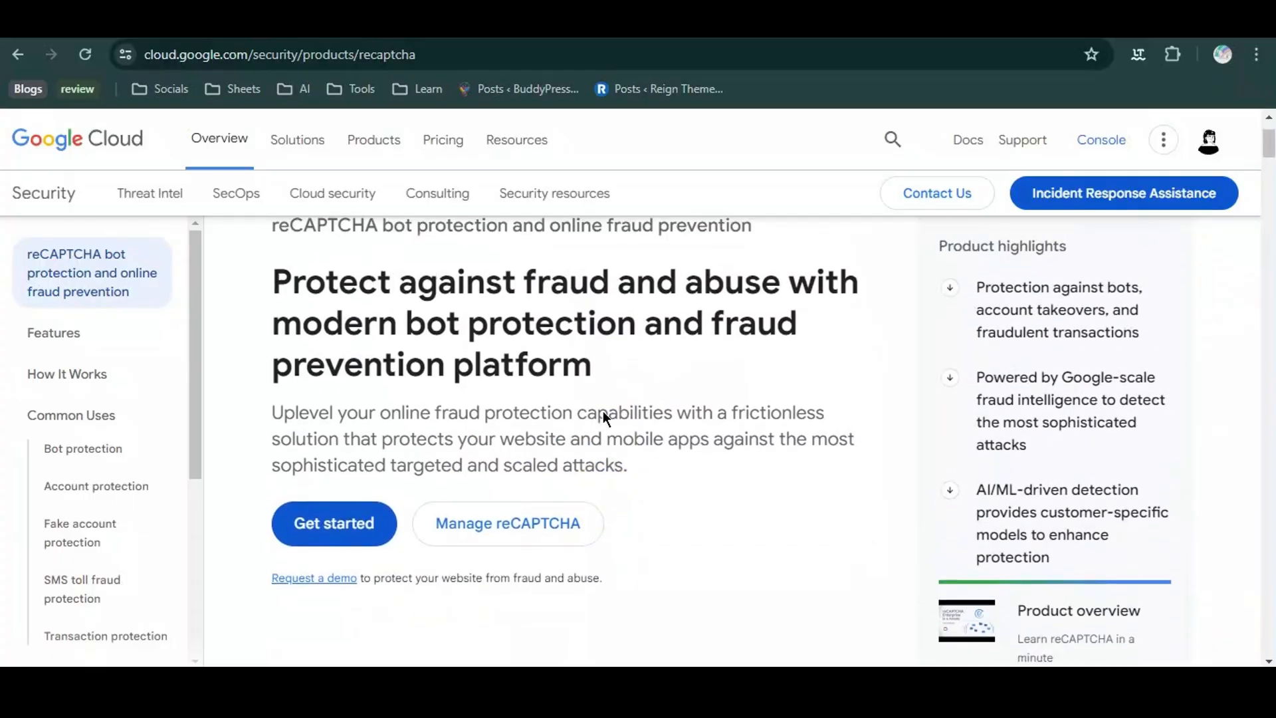
click(369, 543)
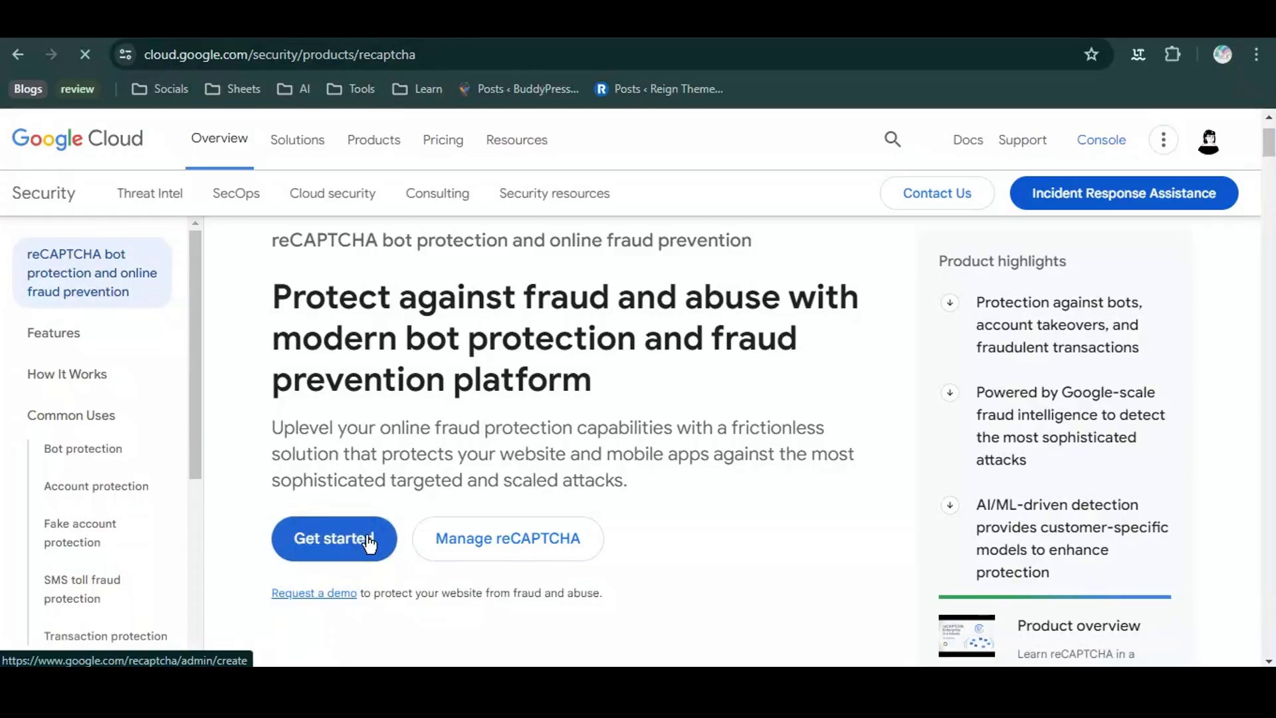
scroll(498, 419, down, 4)
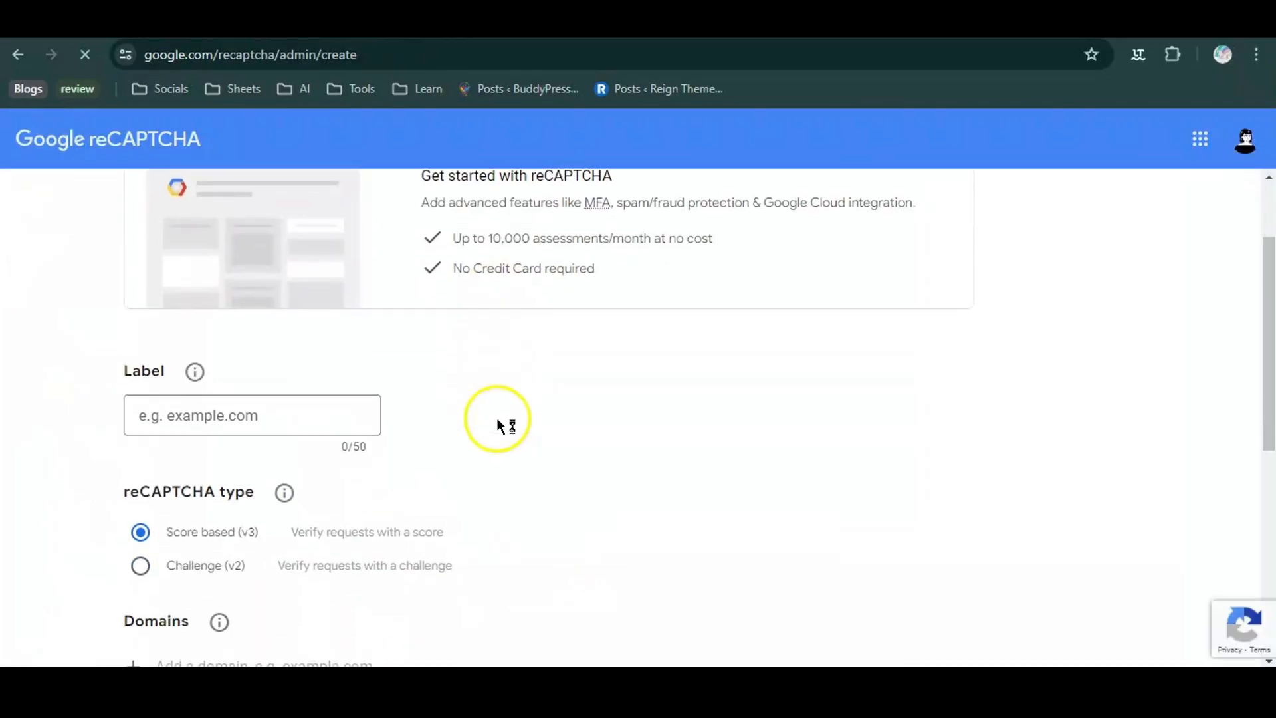
Choose Challenge (v2) with the "I'm not a robot" Checkbox as the reCAPTCHA type and try to submit the form without a label or domain
click(273, 291)
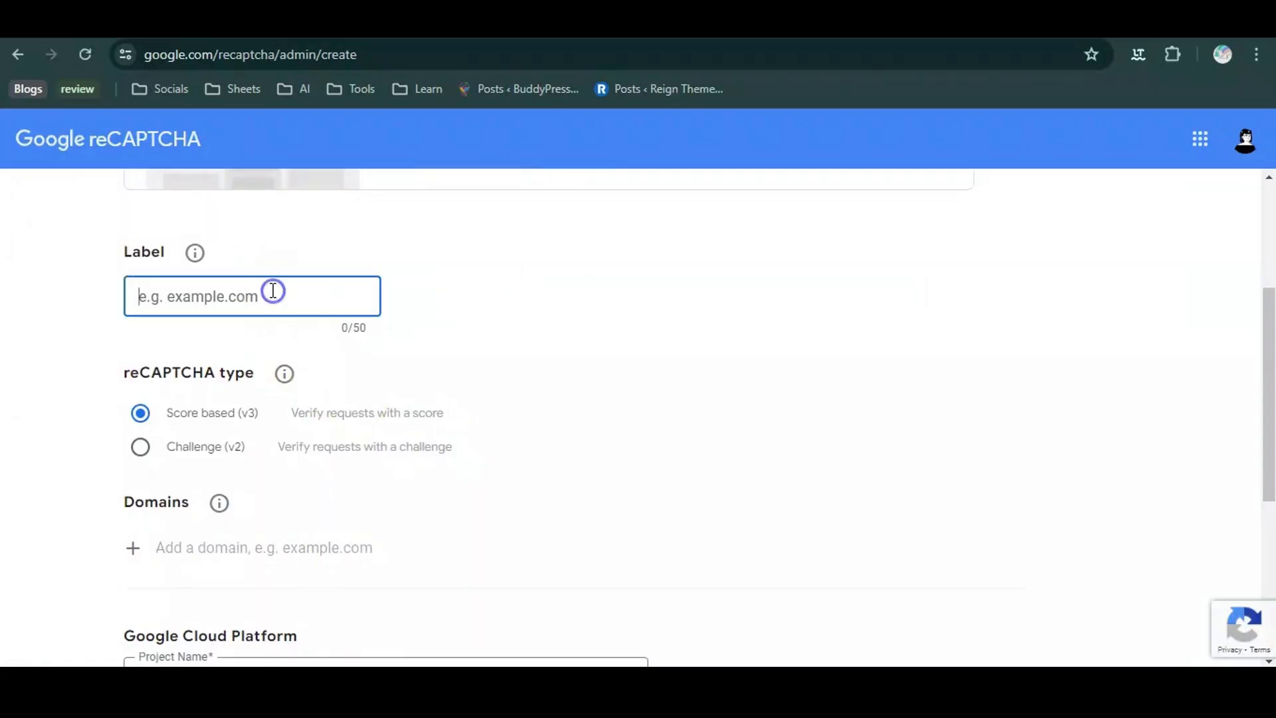
scroll(366, 352, down, 1)
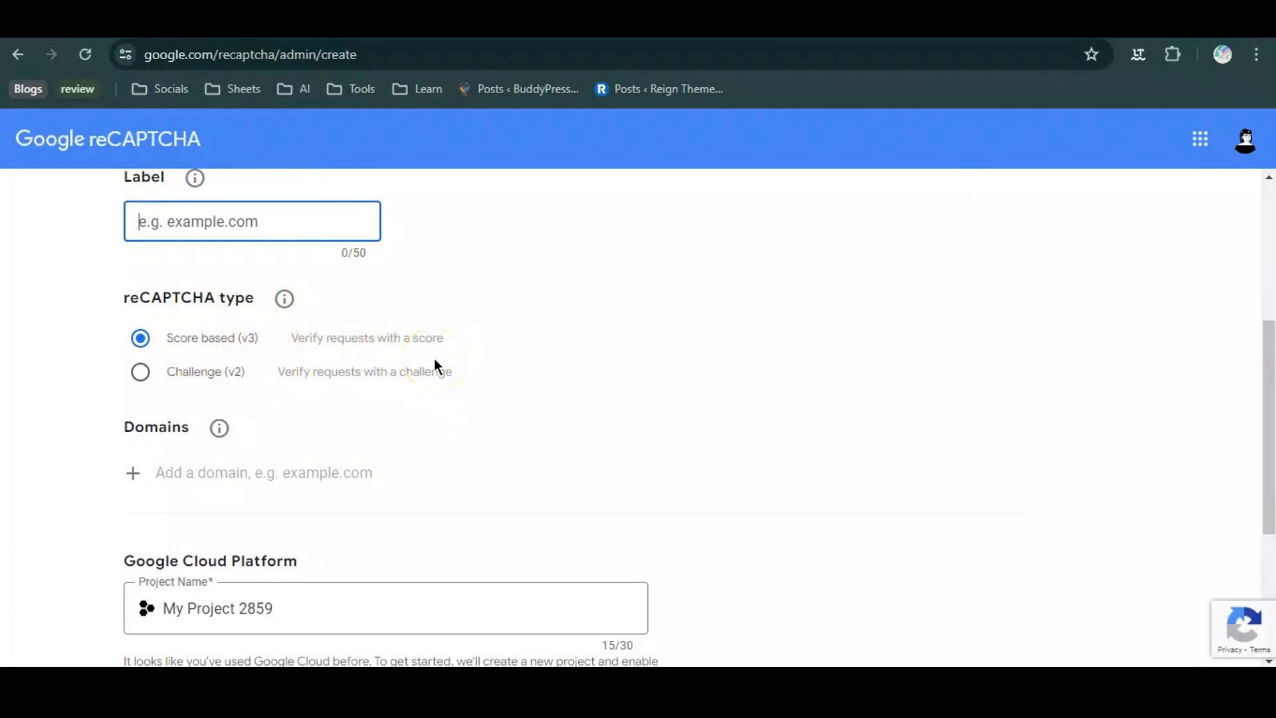
click(140, 371)
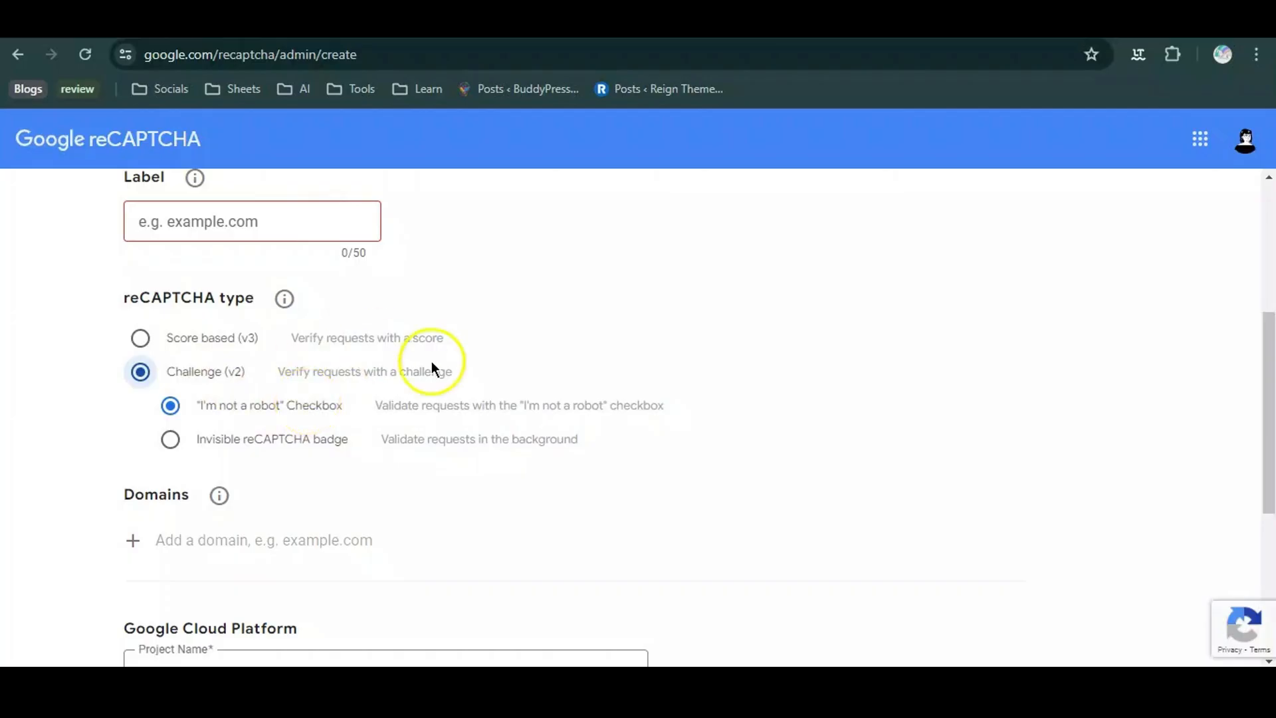
scroll(432, 360, down, 3)
scroll(251, 332, down, 2)
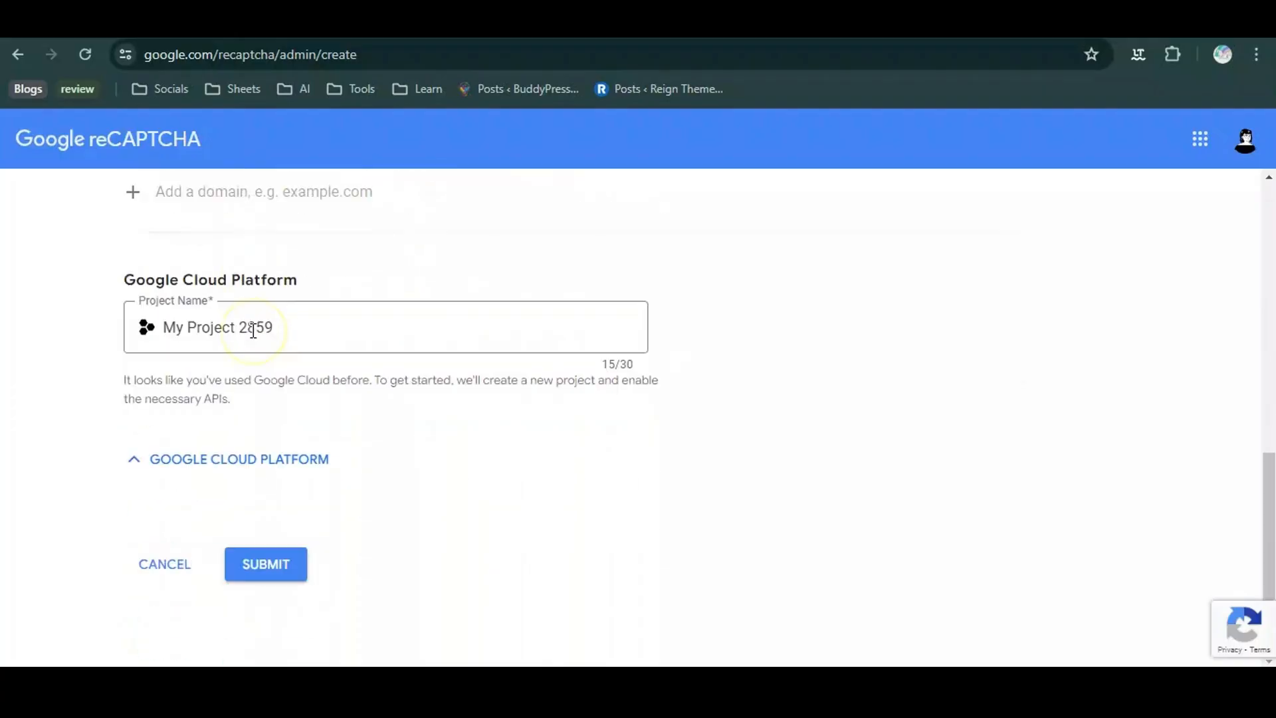
click(263, 571)
Return to the BuddyPress reCaptcha general settings, review the options from the keys down to Language Code and save the changes
click(759, 87)
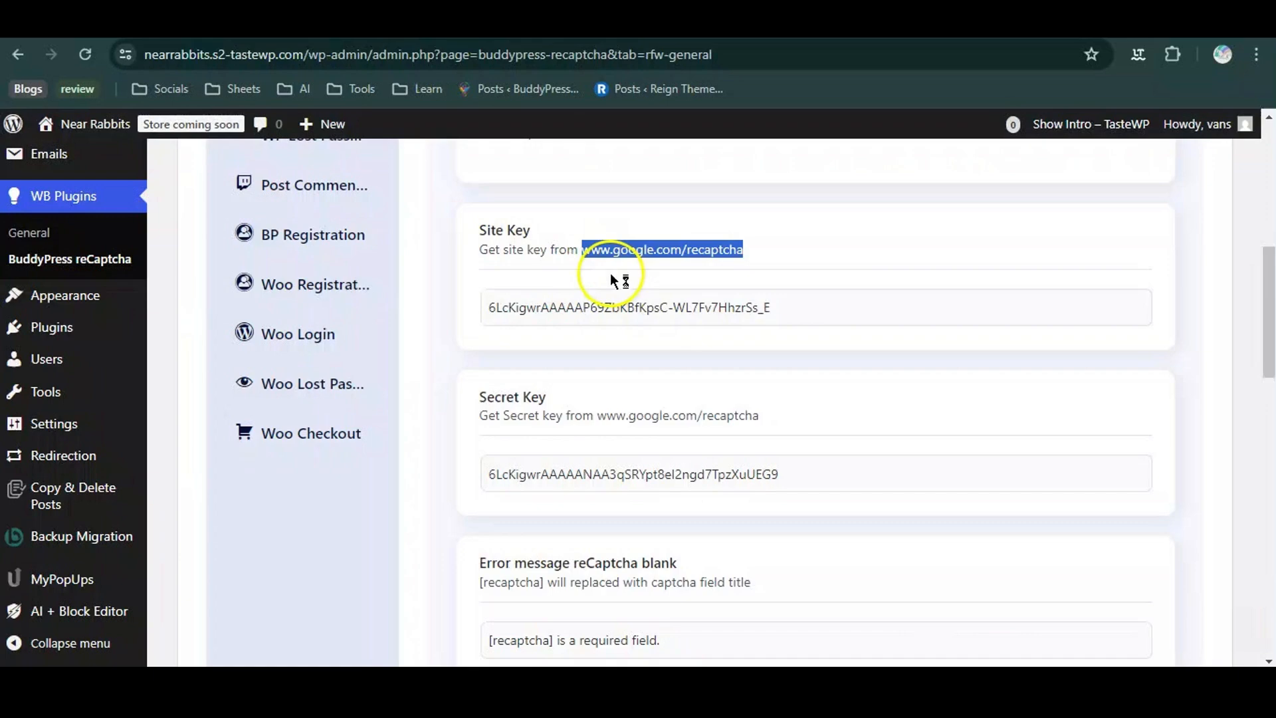
click(680, 316)
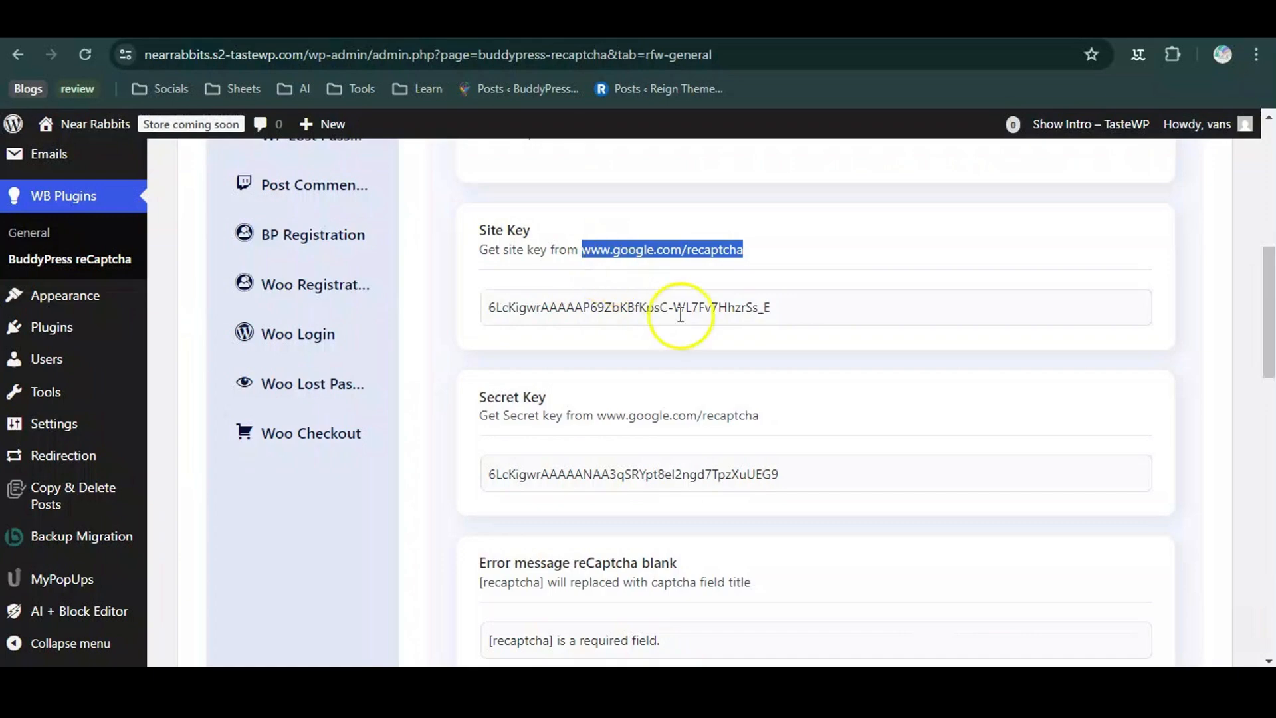
scroll(680, 315, down, 7)
scroll(681, 315, up, 2)
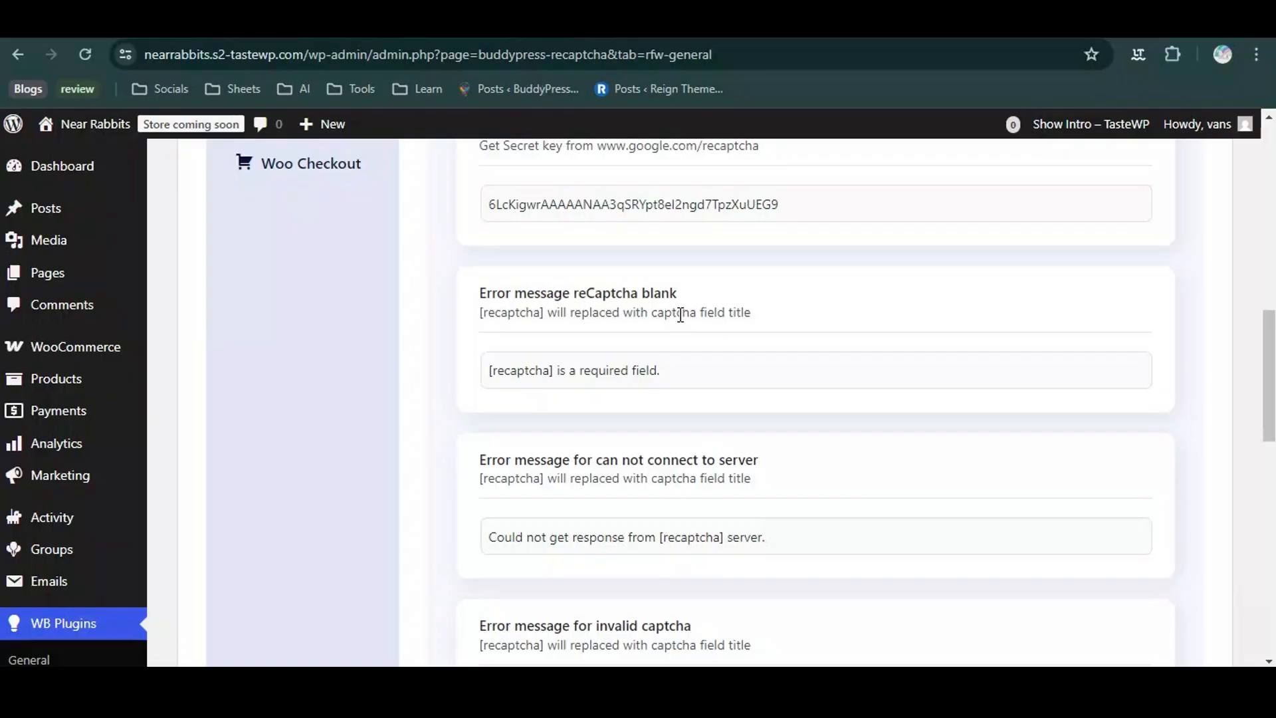
scroll(681, 315, down, 3)
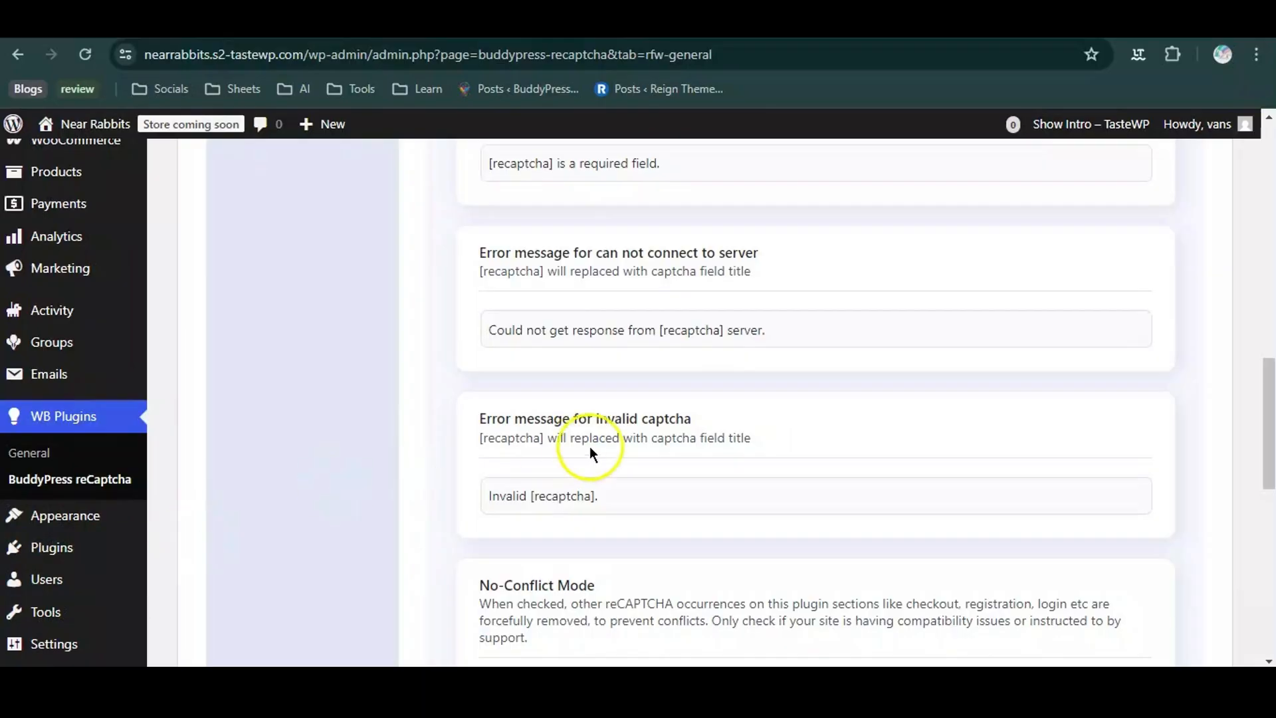
scroll(692, 430, down, 2)
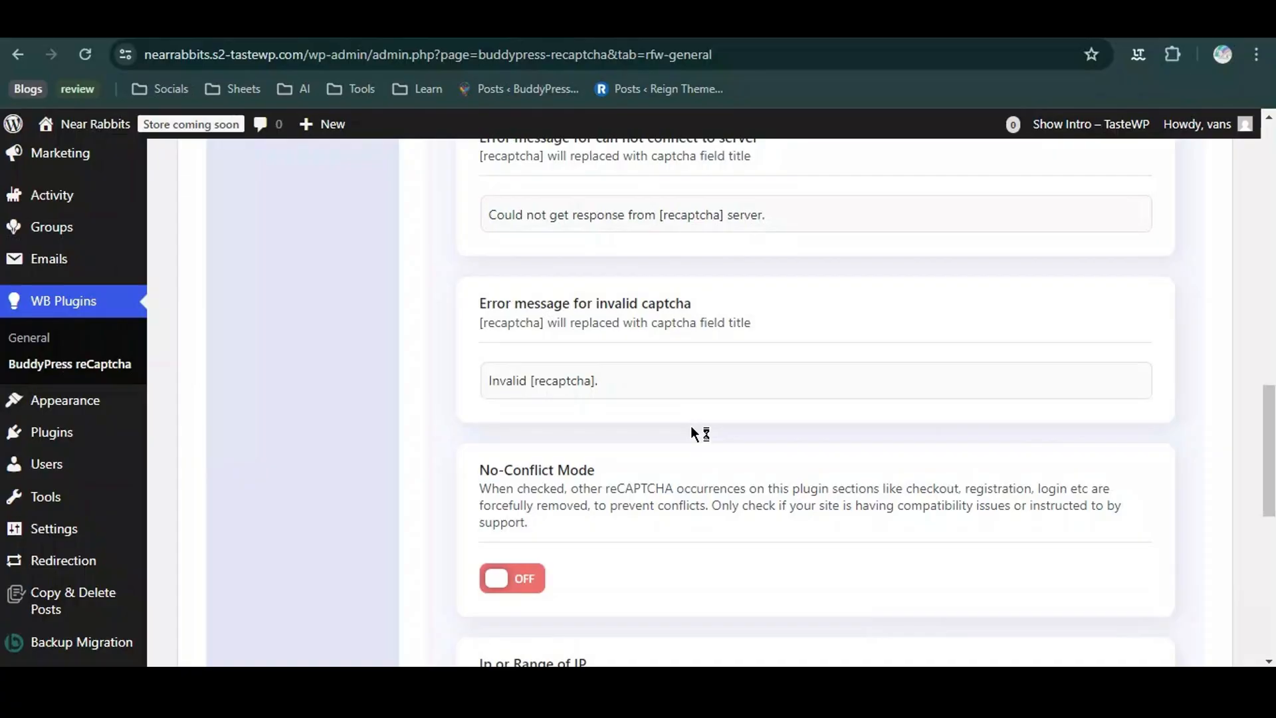
scroll(692, 432, down, 3)
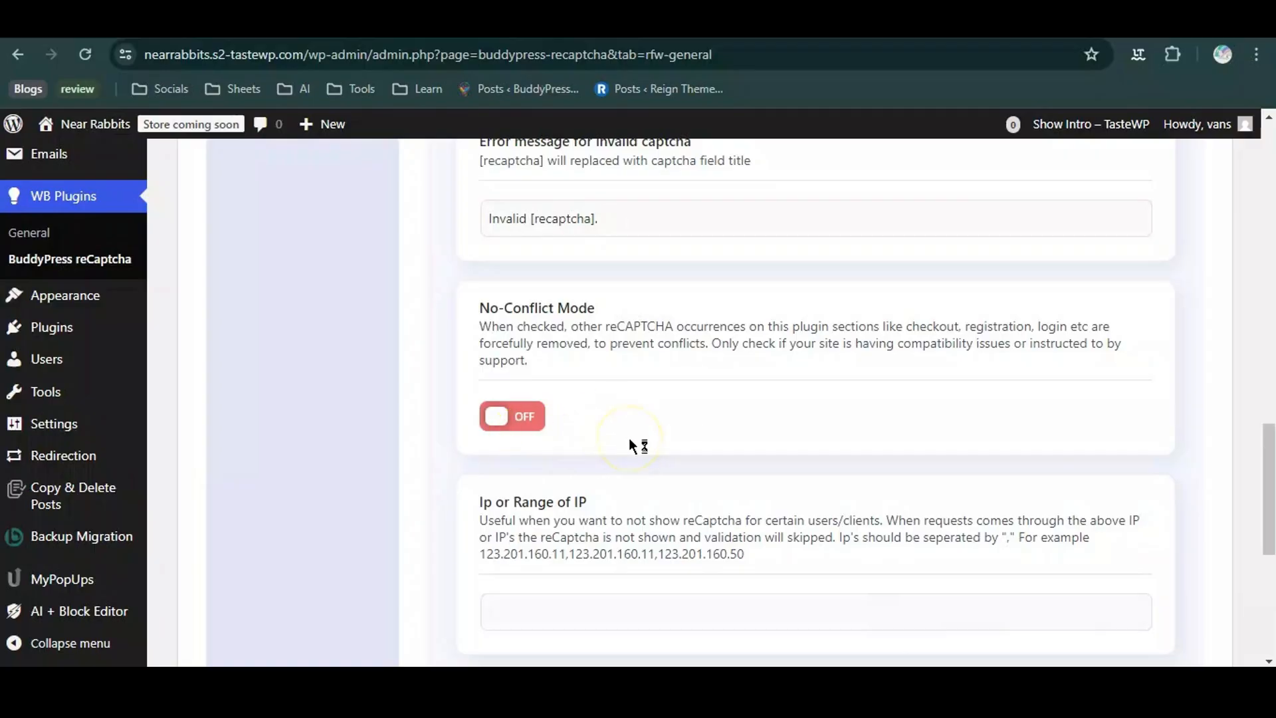
scroll(629, 442, down, 3)
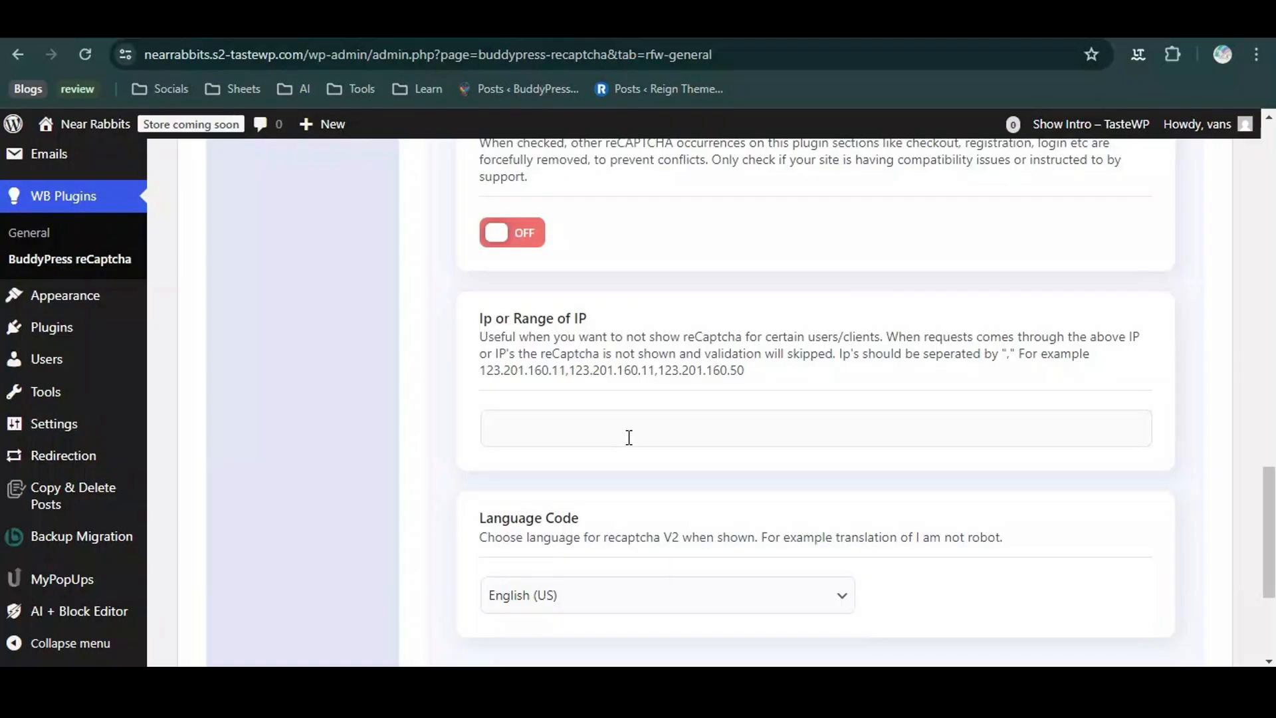
scroll(629, 436, down, 2)
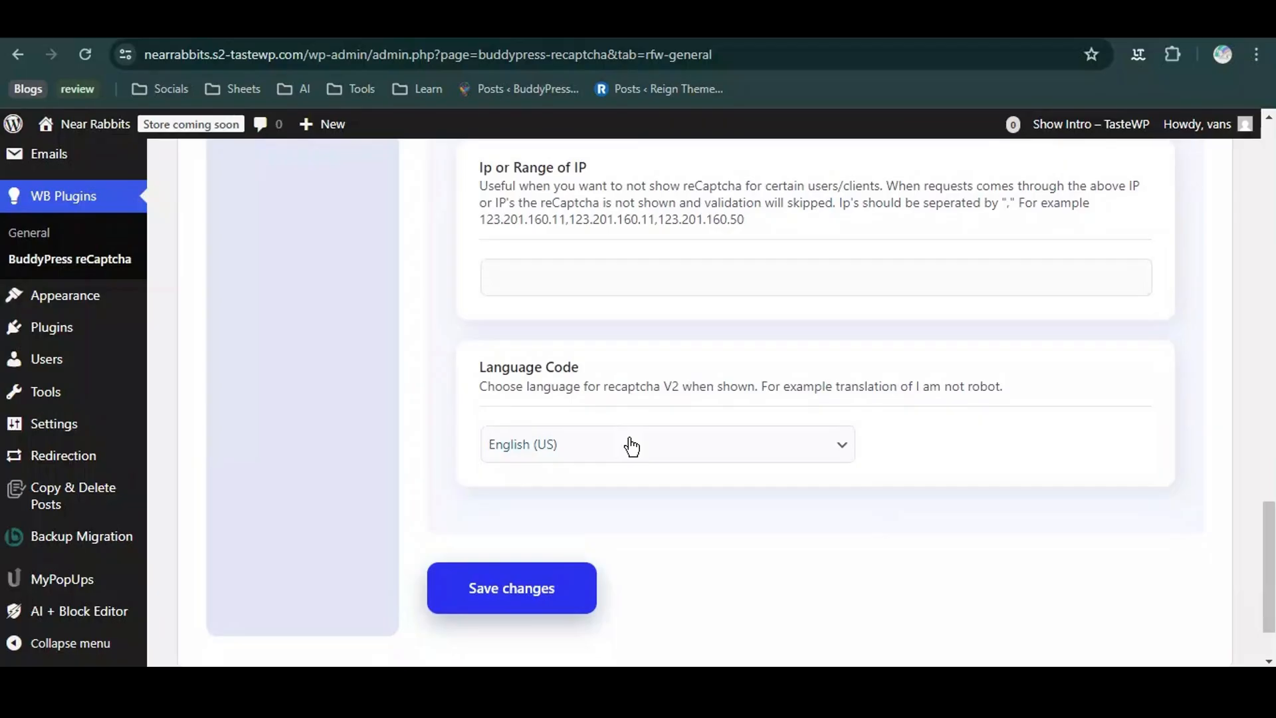
scroll(630, 445, down, 1)
click(518, 499)
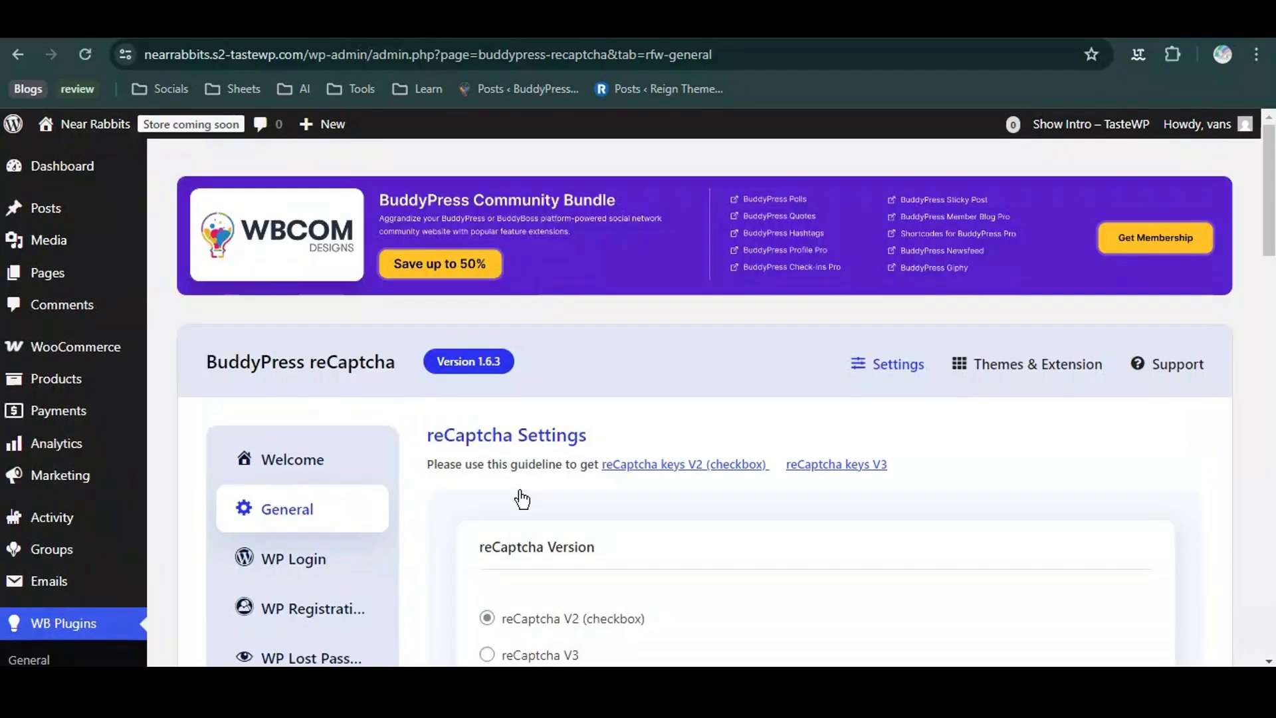
In the WP Login reCaptcha settings, set the size to Normal and the theme to Light, and save the changes
scroll(307, 509, down, 3)
click(337, 333)
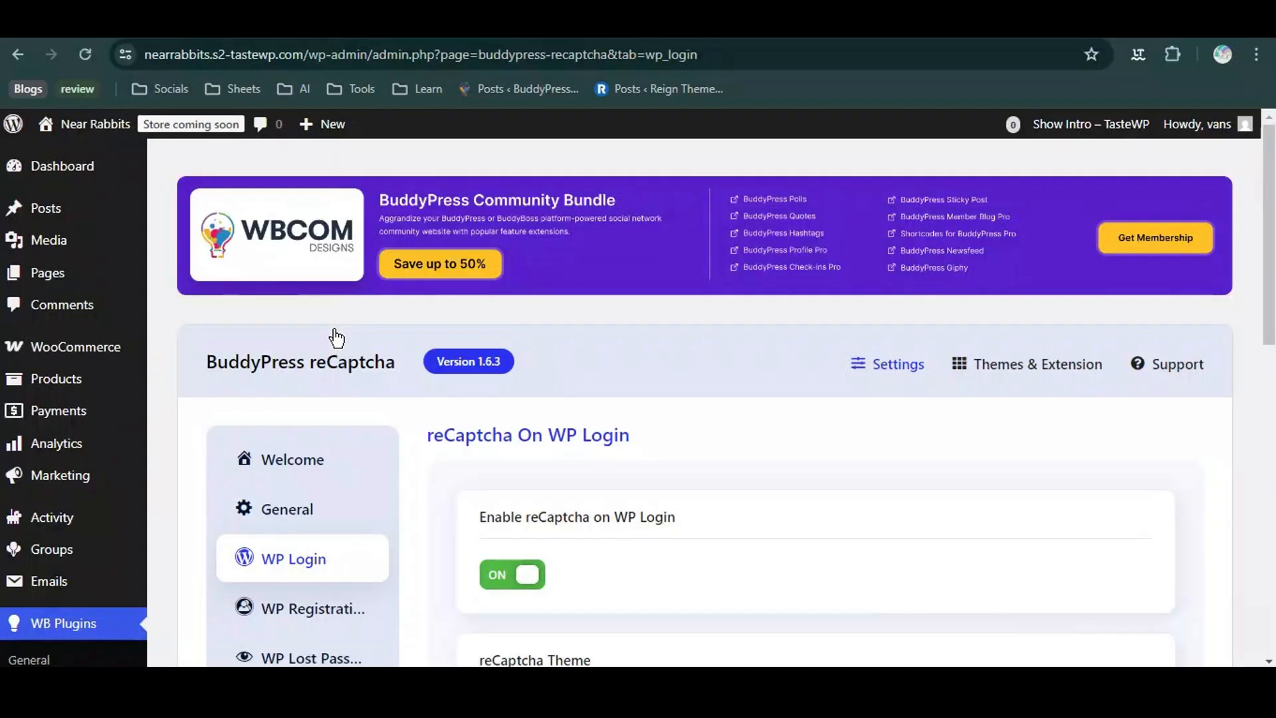
scroll(335, 338, down, 4)
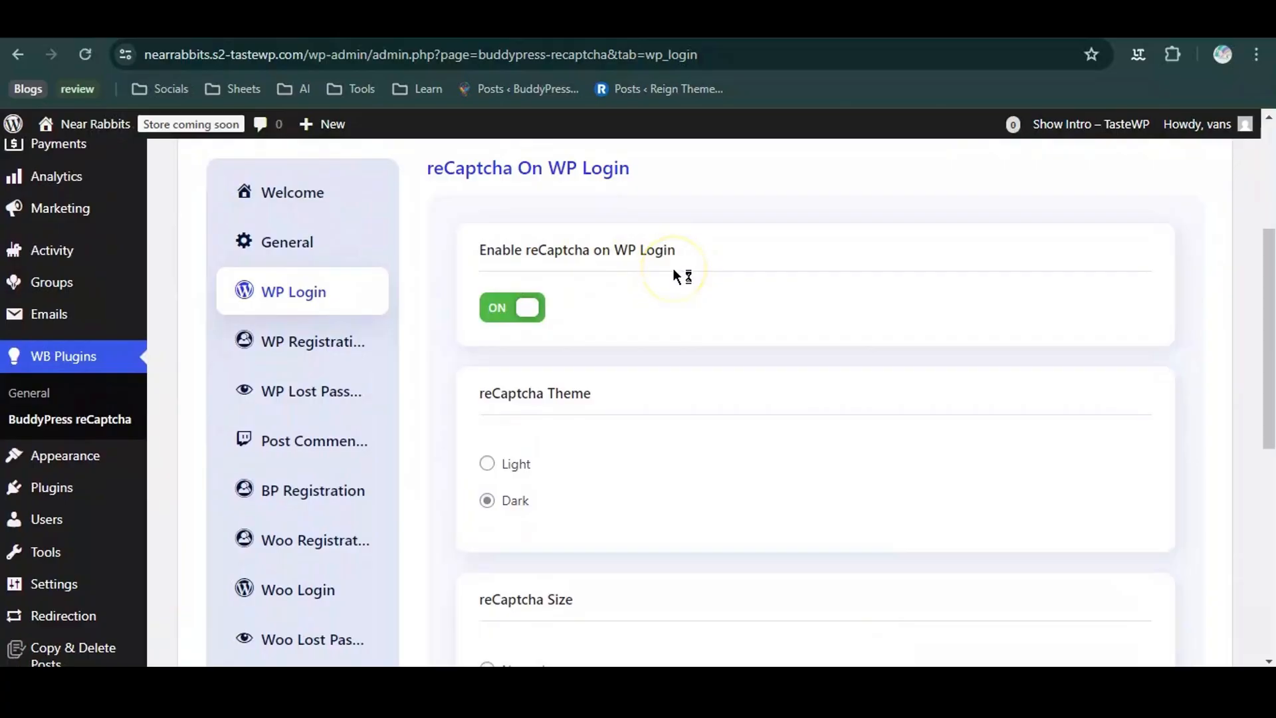
scroll(673, 269, down, 8)
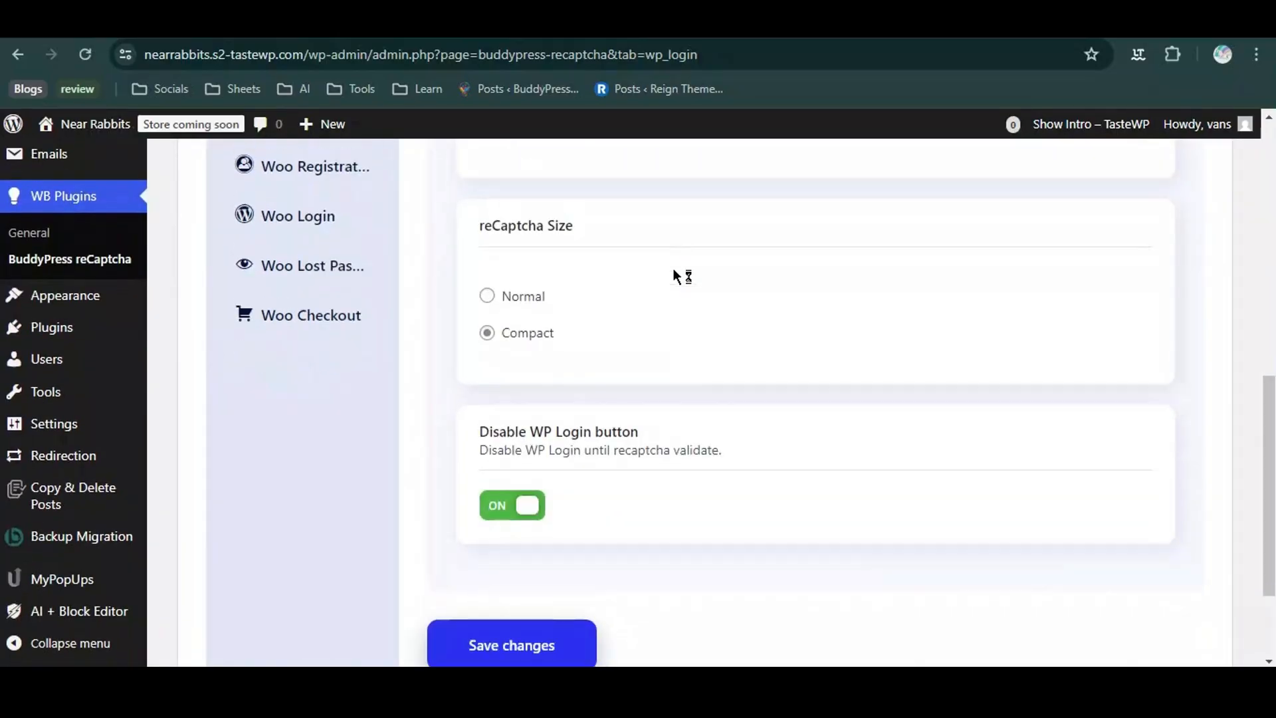
scroll(550, 273, up, 4)
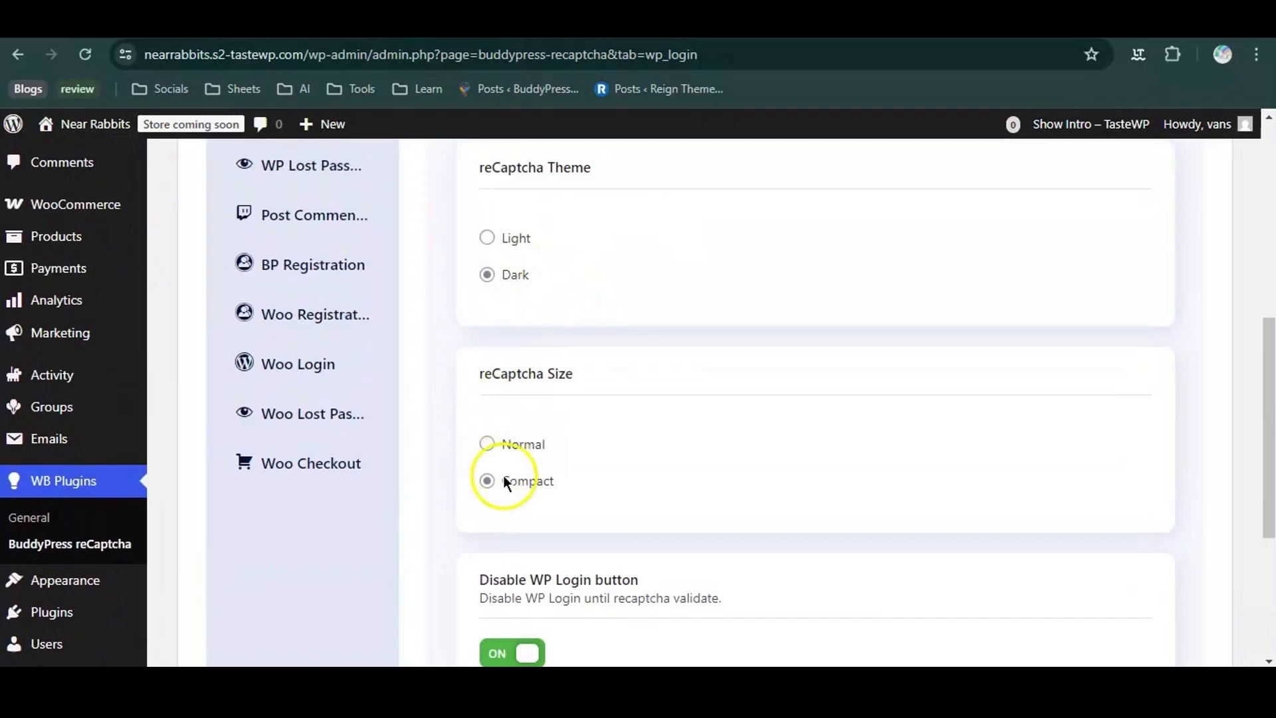
click(487, 446)
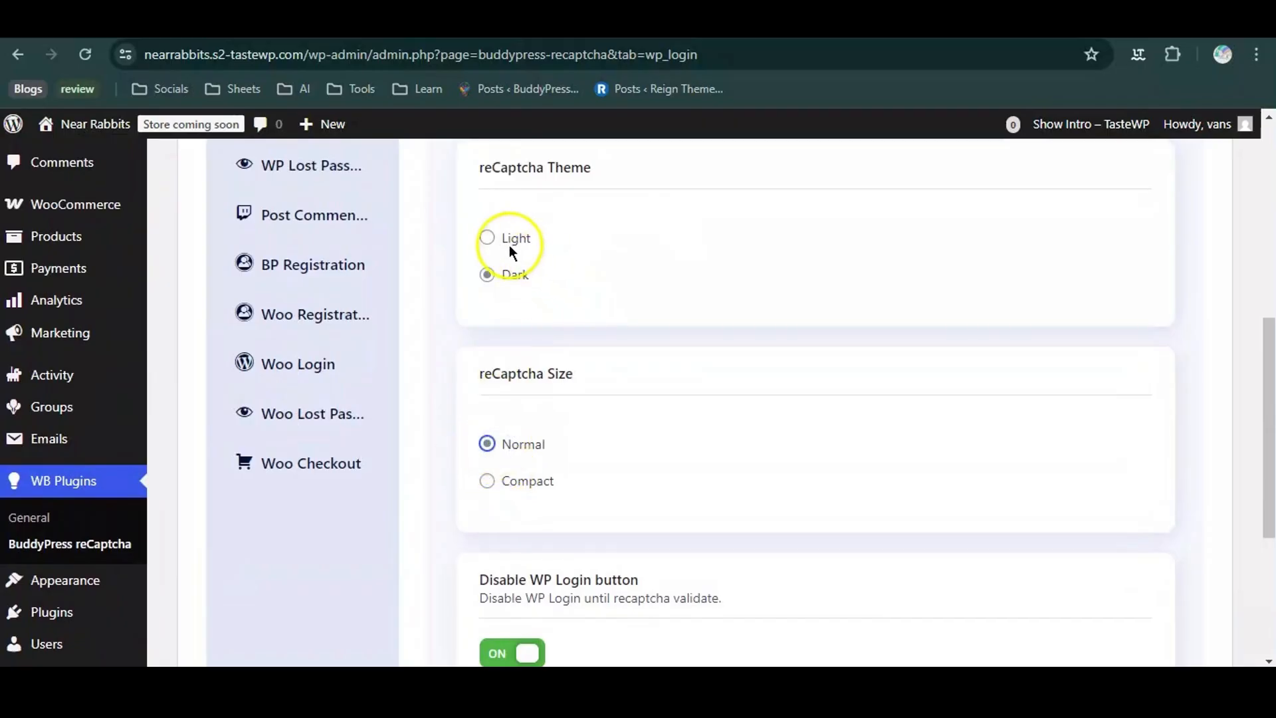
click(490, 241)
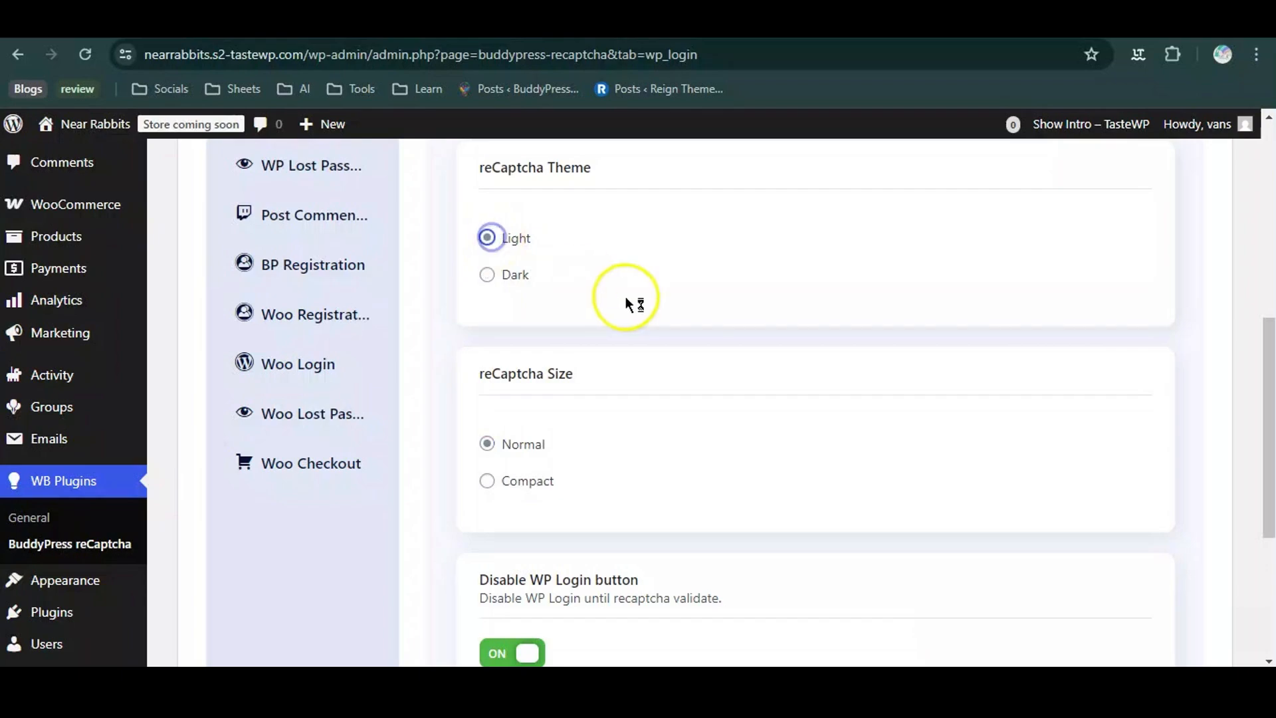
scroll(624, 296, up, 5)
scroll(624, 296, down, 9)
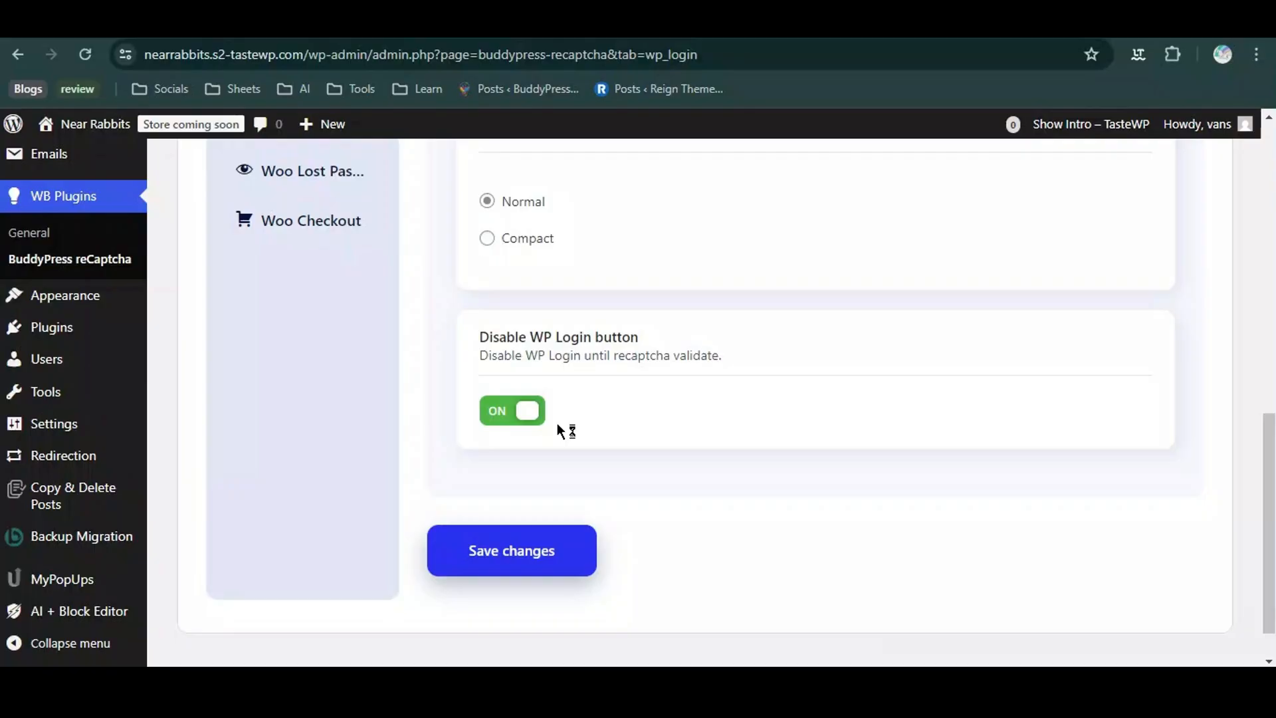
click(513, 550)
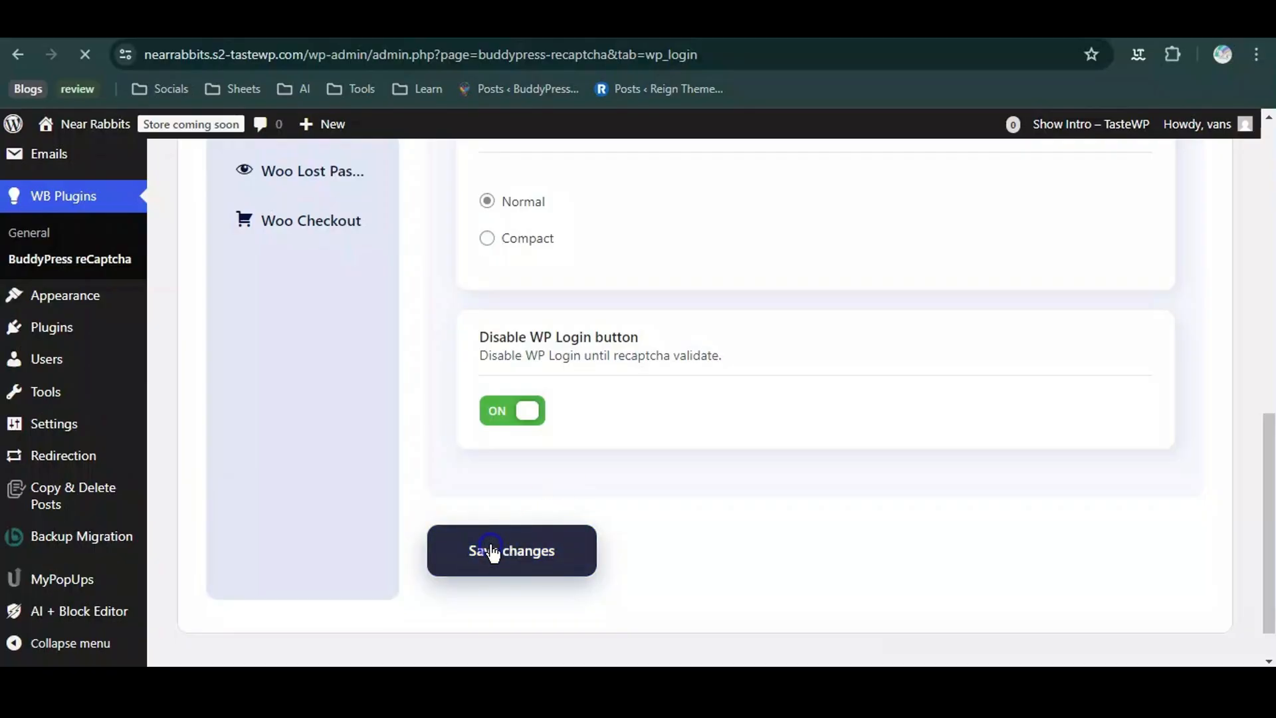
Open the WP Registration reCaptcha settings and review the enable, theme, size and register button options
scroll(490, 551, down, 2)
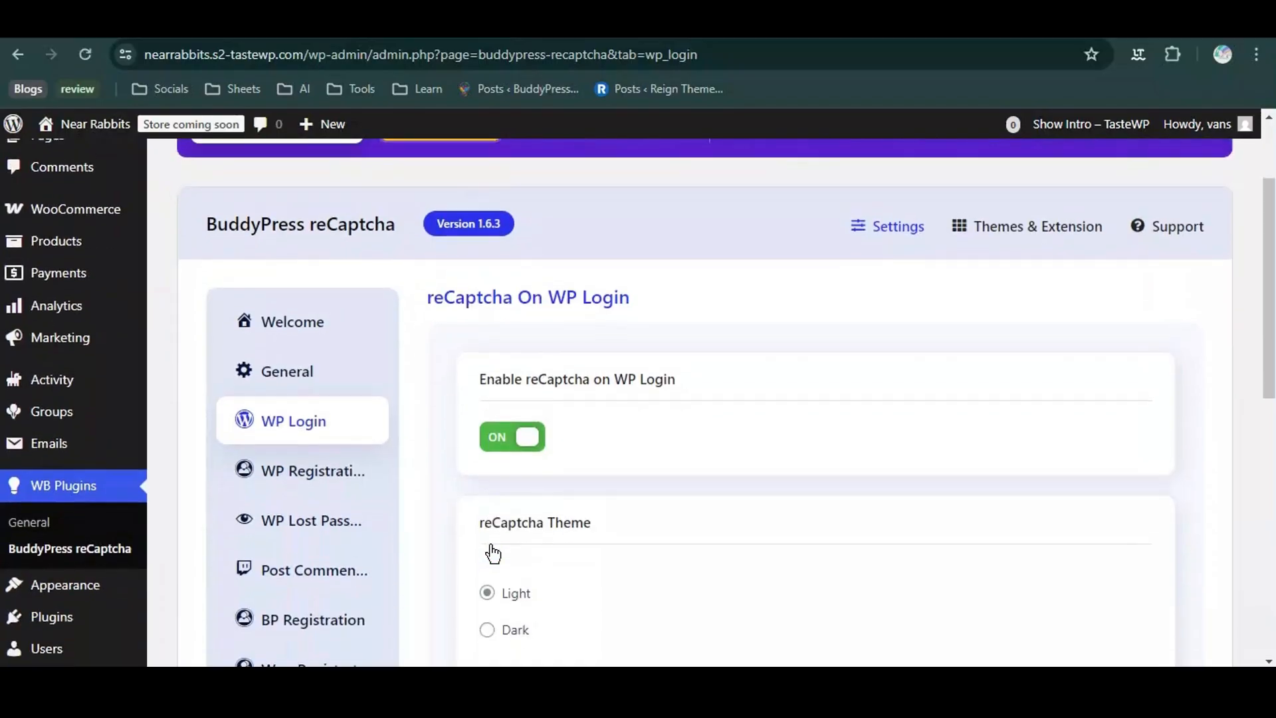
click(301, 483)
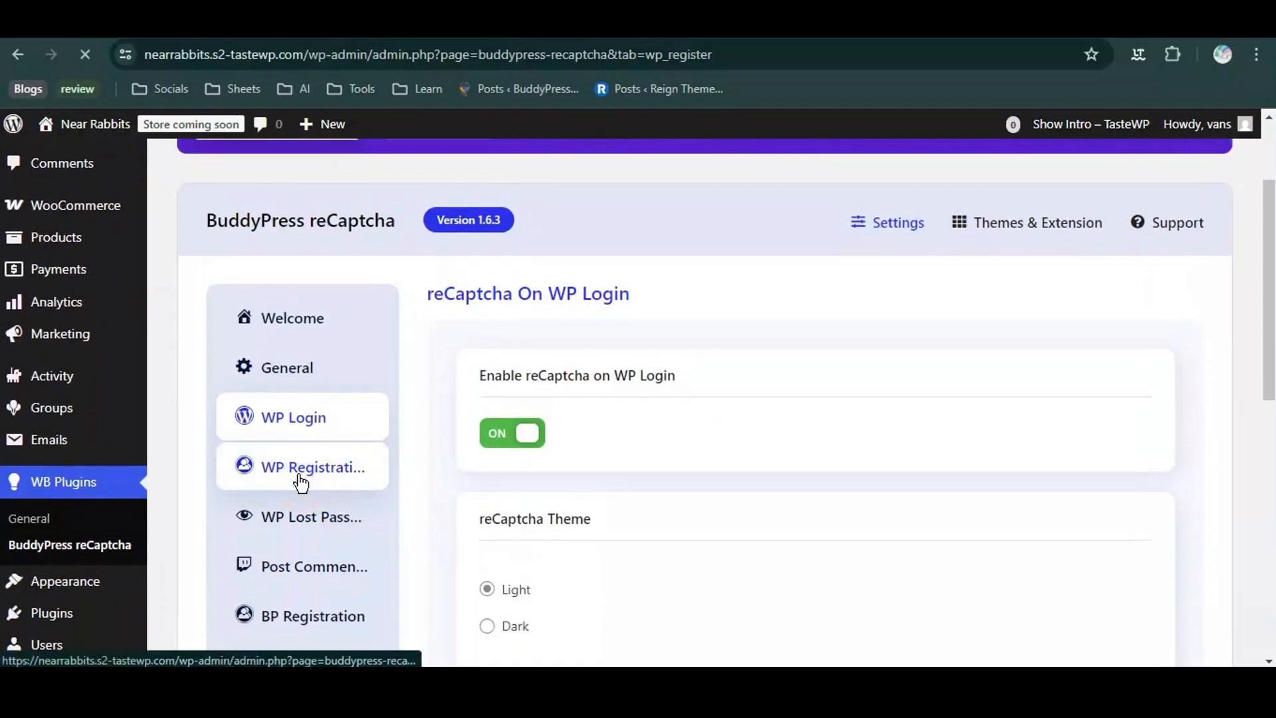
scroll(301, 482, down, 9)
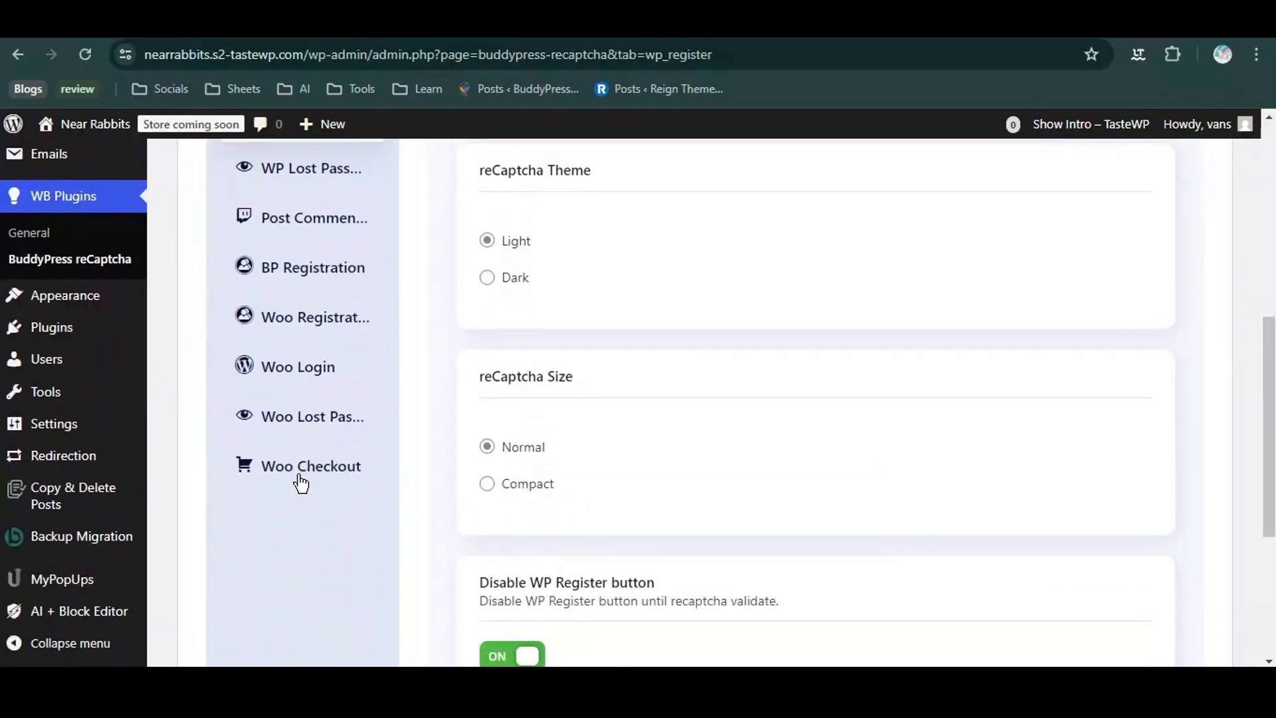
scroll(301, 483, up, 9)
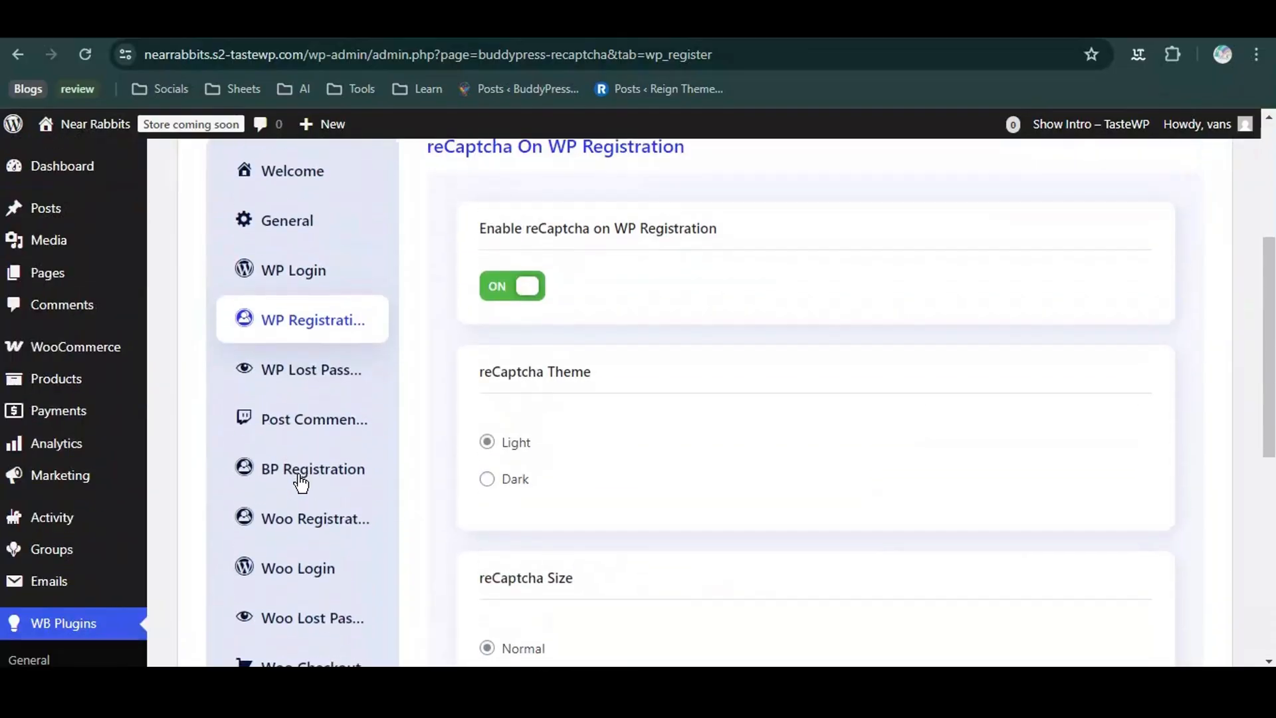
Open the WP Lost Password reCaptcha settings and review the enable, theme and size options
click(282, 385)
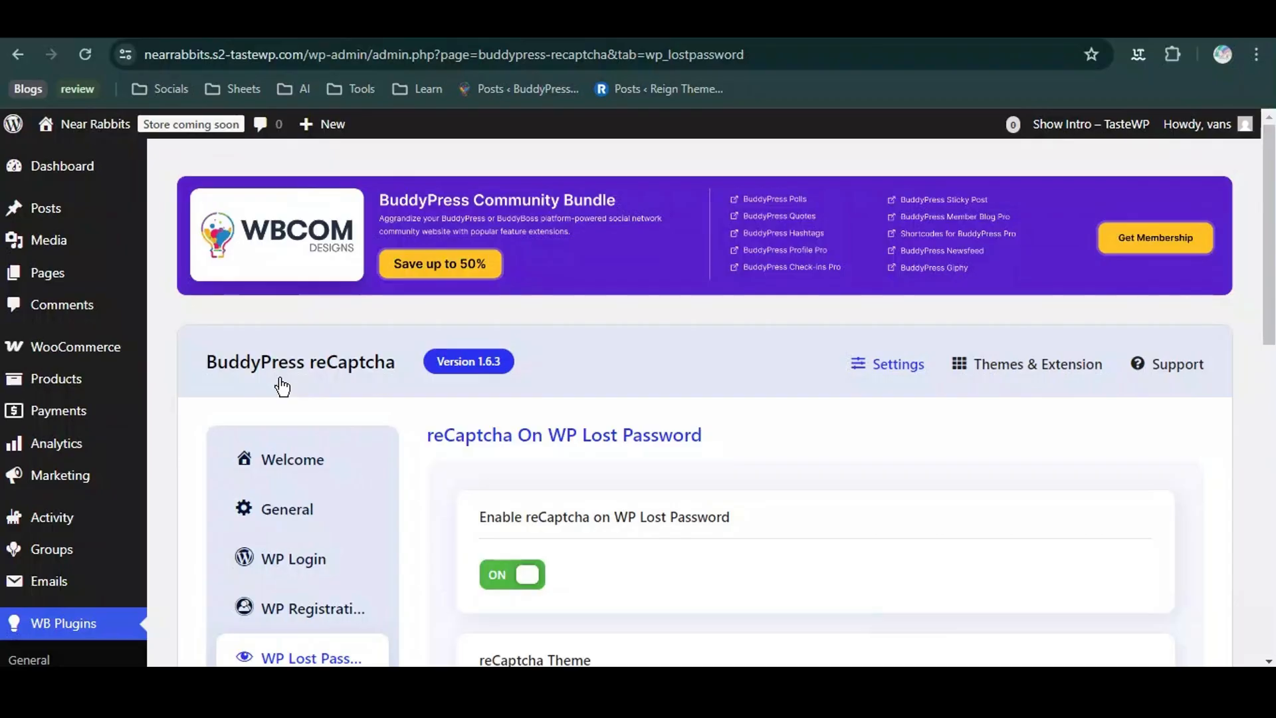
scroll(282, 387, down, 3)
scroll(282, 384, down, 2)
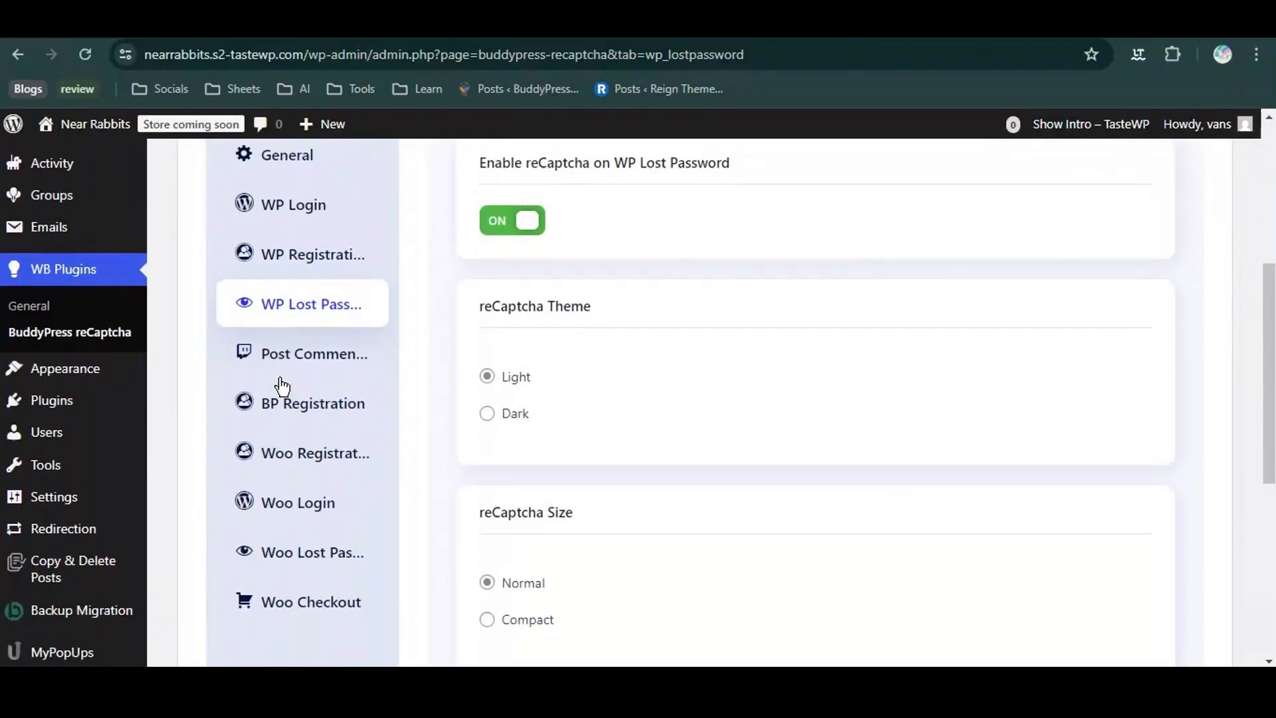
Open the Post Comment reCaptcha settings and review the enable, theme, size and submit button options
click(352, 355)
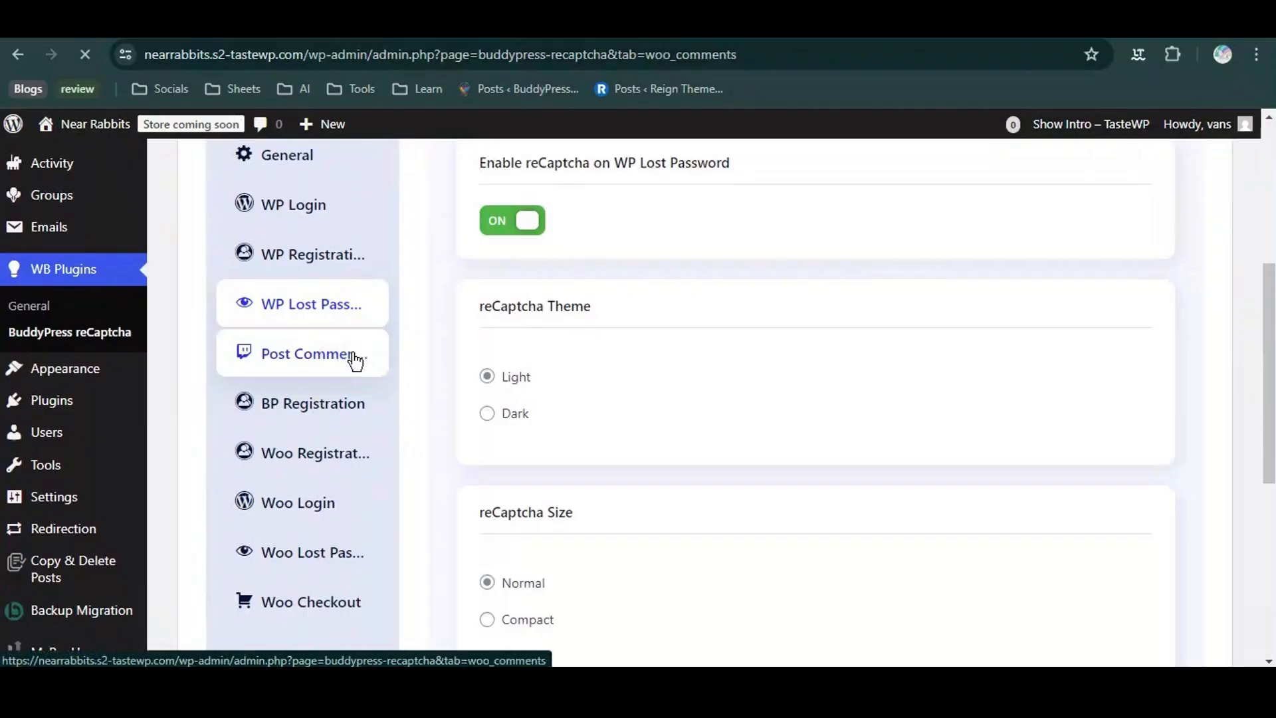
scroll(354, 359, down, 3)
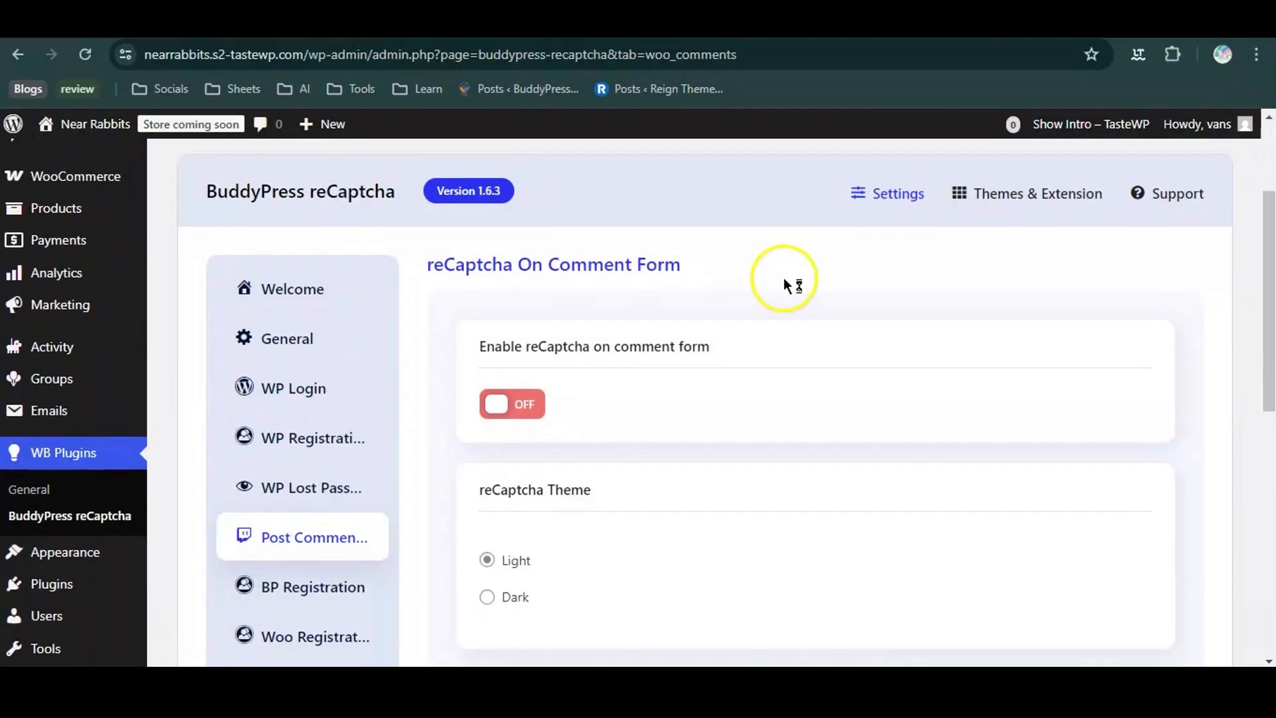
scroll(784, 279, down, 3)
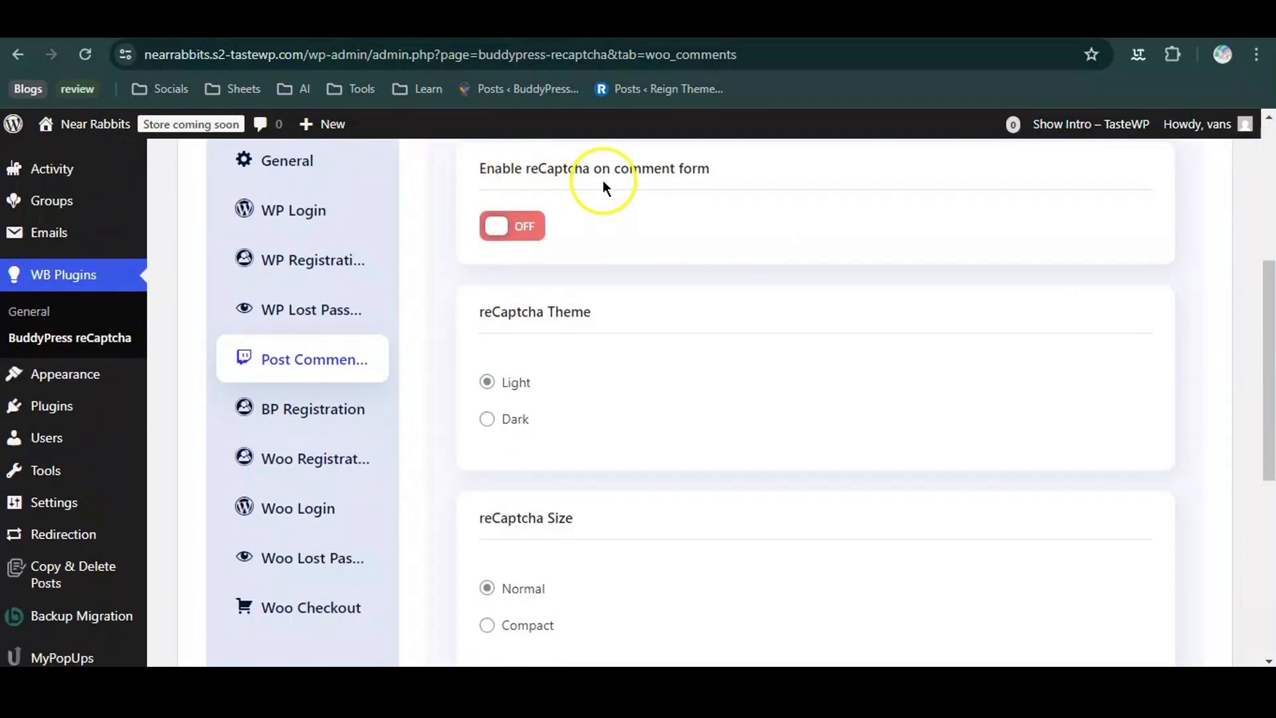
scroll(604, 180, down, 3)
scroll(520, 309, down, 3)
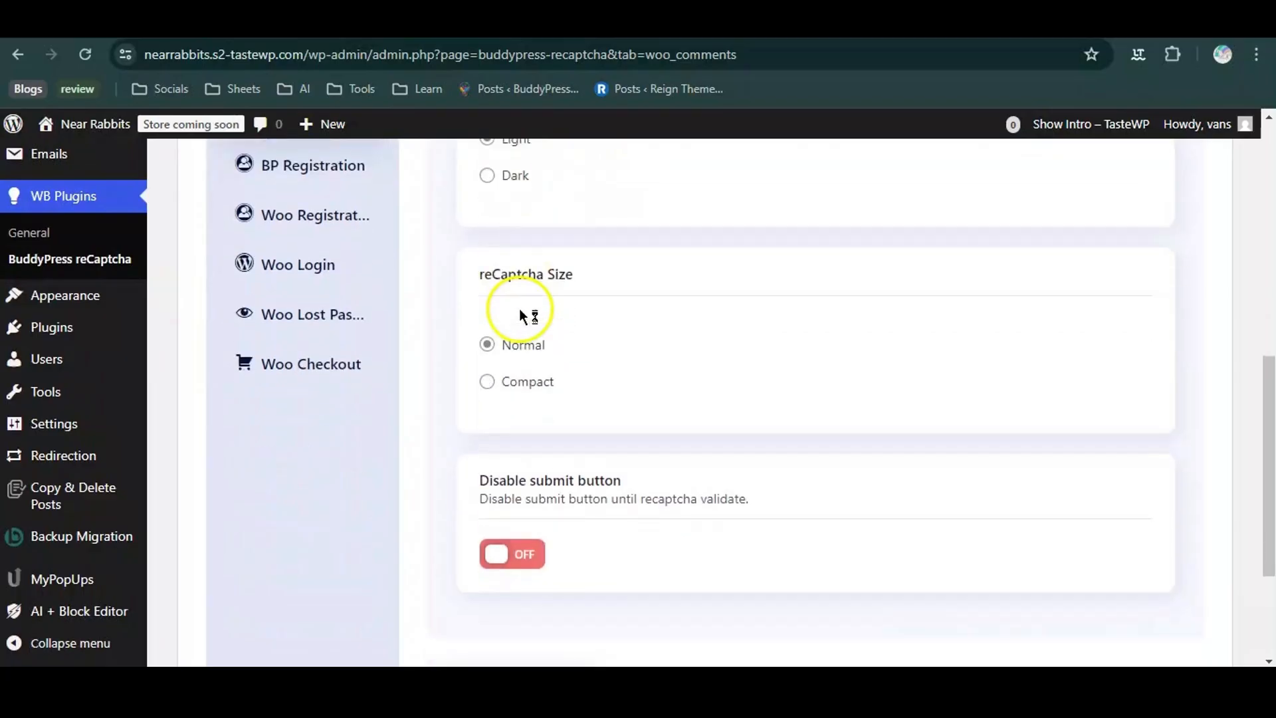
Open the BP Registration reCaptcha settings and review the signup enable, theme, size and submit button options
scroll(351, 413, up, 3)
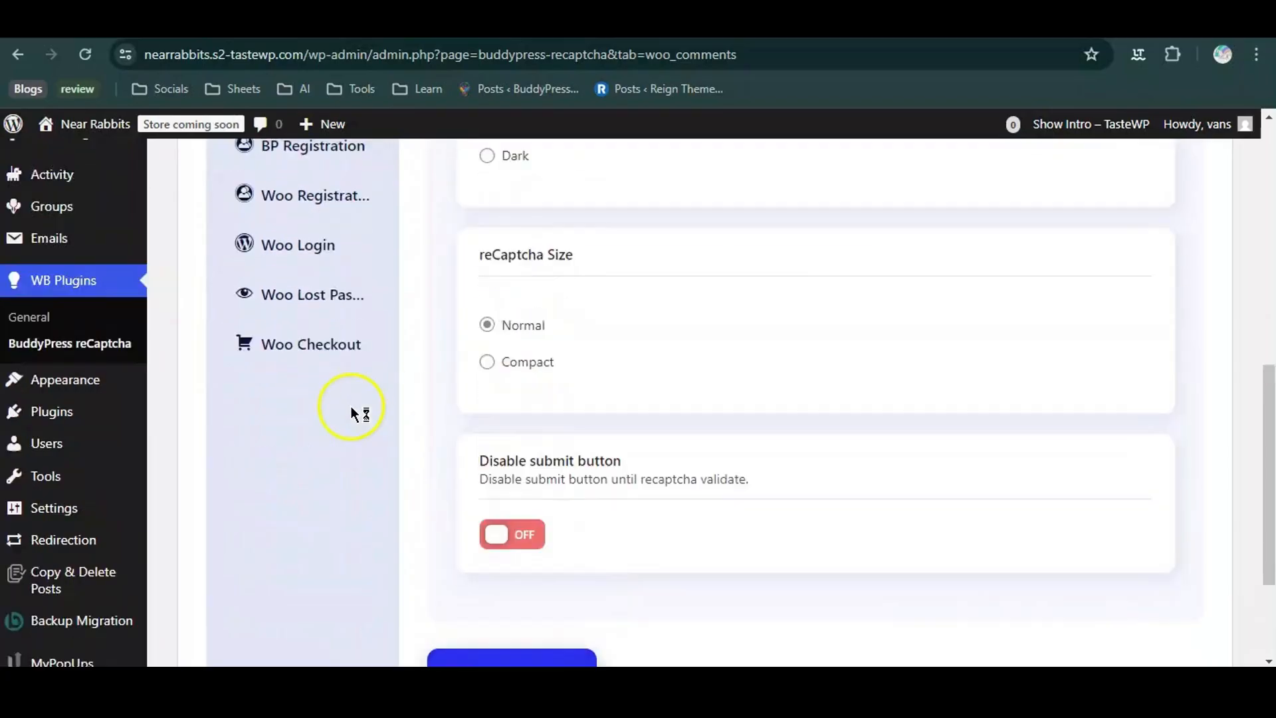
click(293, 282)
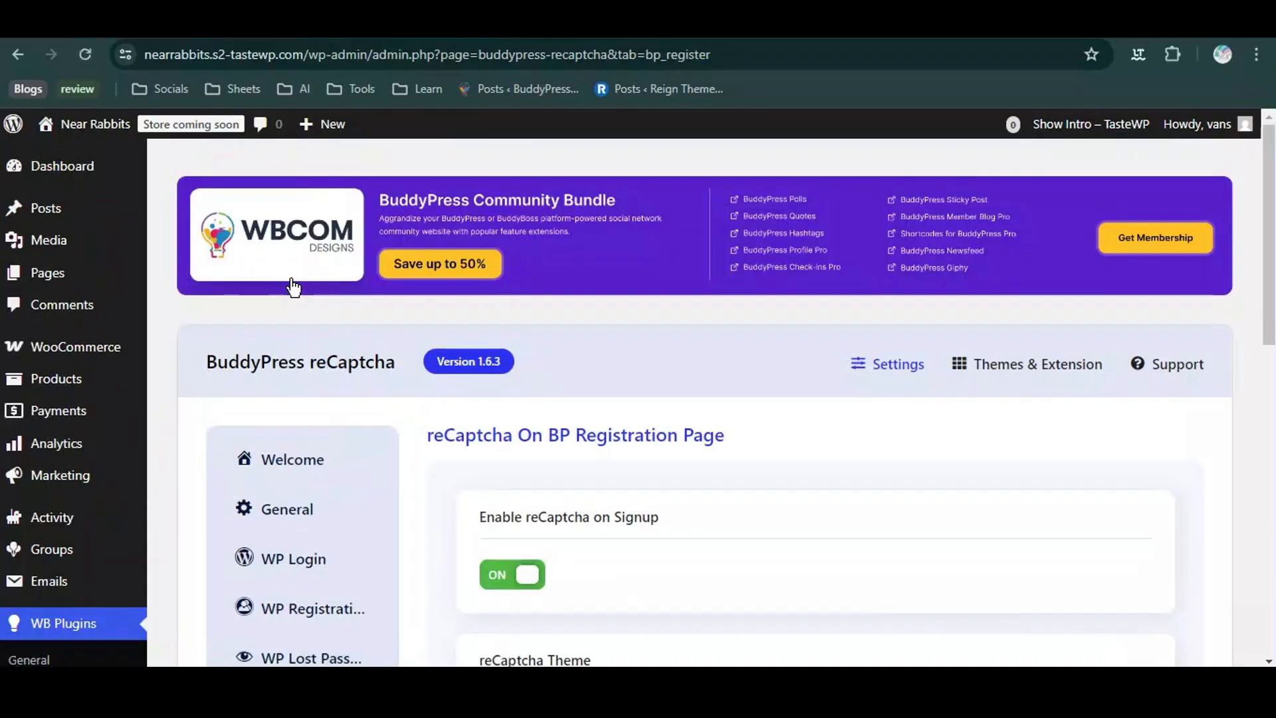
scroll(782, 494, down, 2)
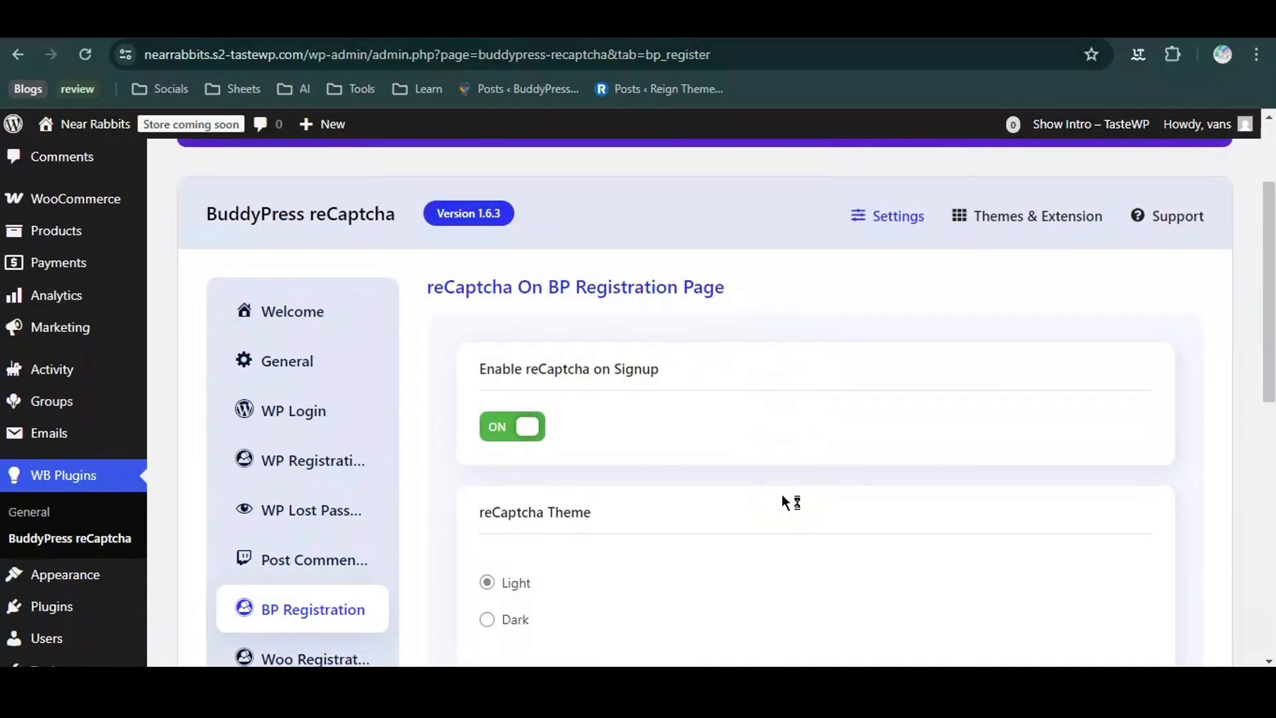
scroll(782, 493, down, 8)
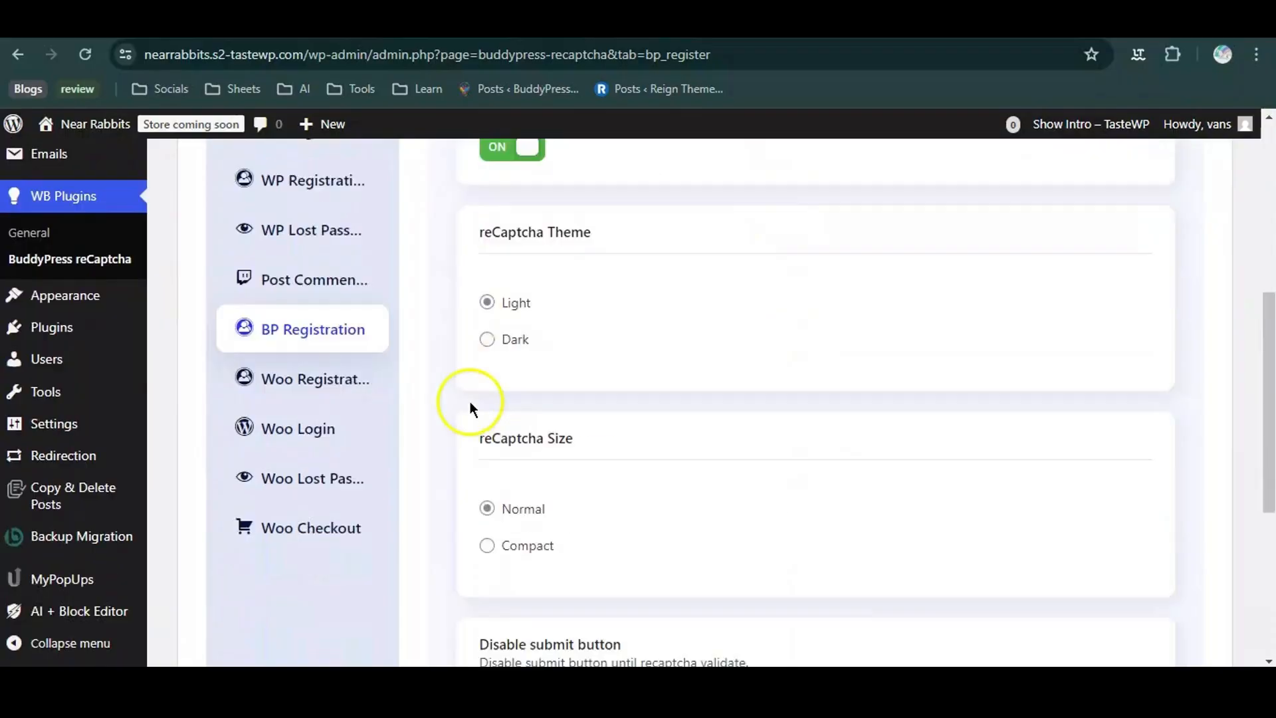
Open the Woo Registration reCaptcha settings and review the signup enable, theme, size and register button options
scroll(353, 213, up, 3)
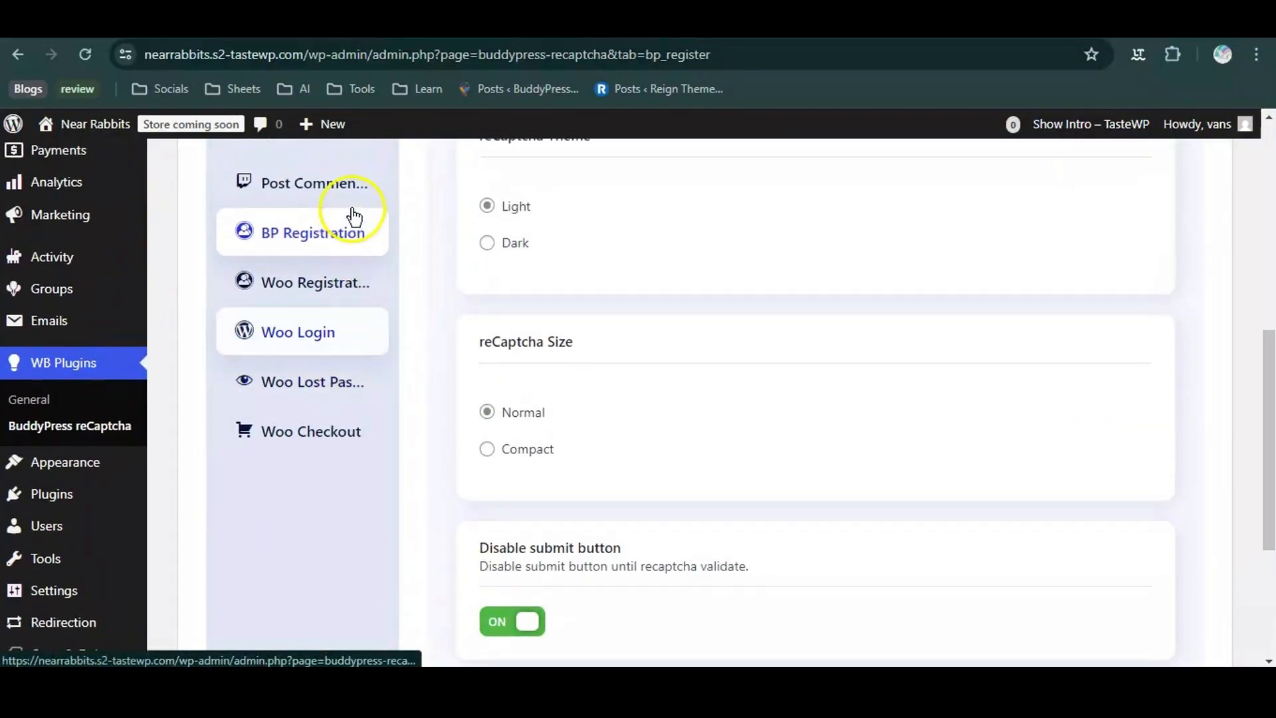
click(320, 272)
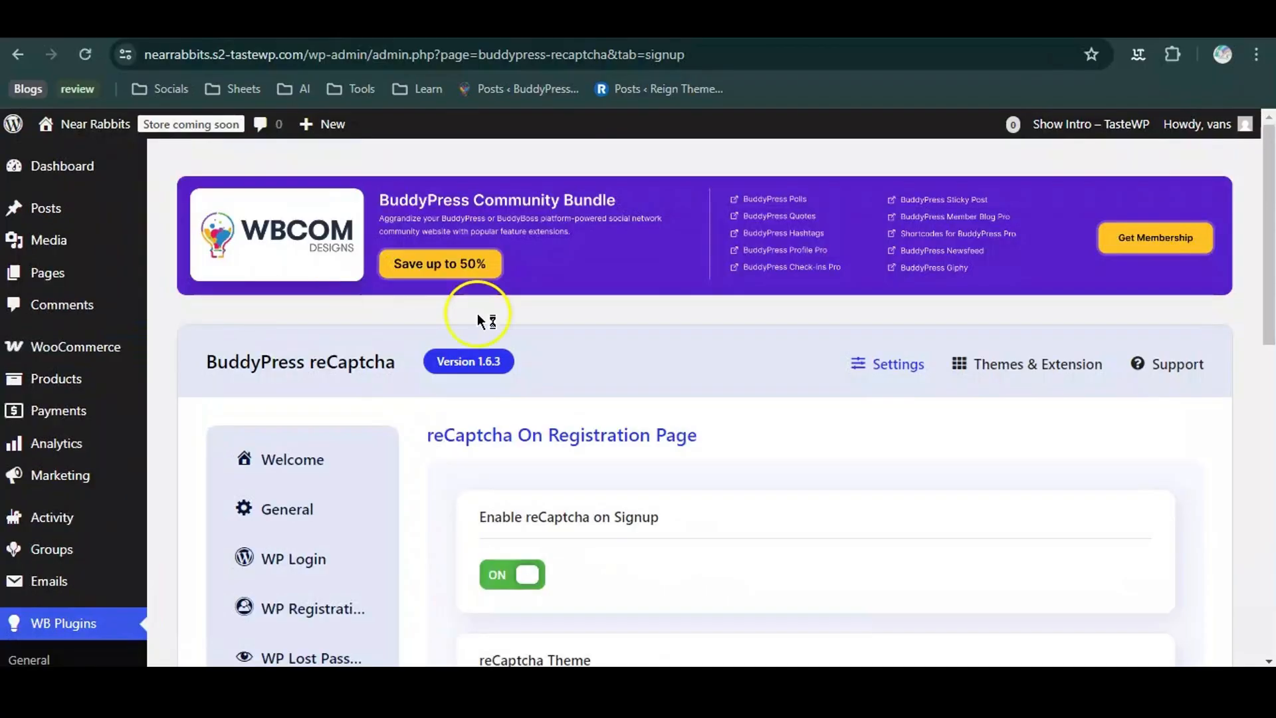
scroll(744, 436, down, 2)
scroll(744, 436, down, 2)
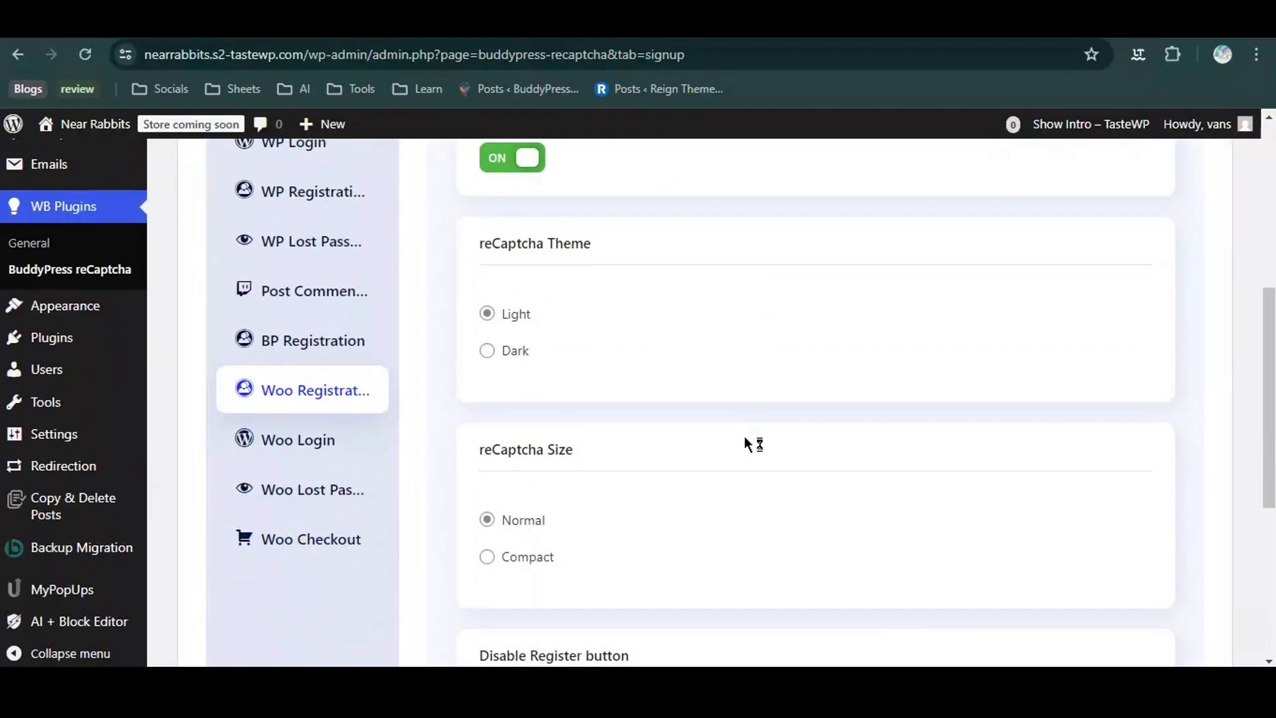
Review the enable, theme and size options in the Woo Login and Woo Lost Password reCaptcha settings
click(292, 438)
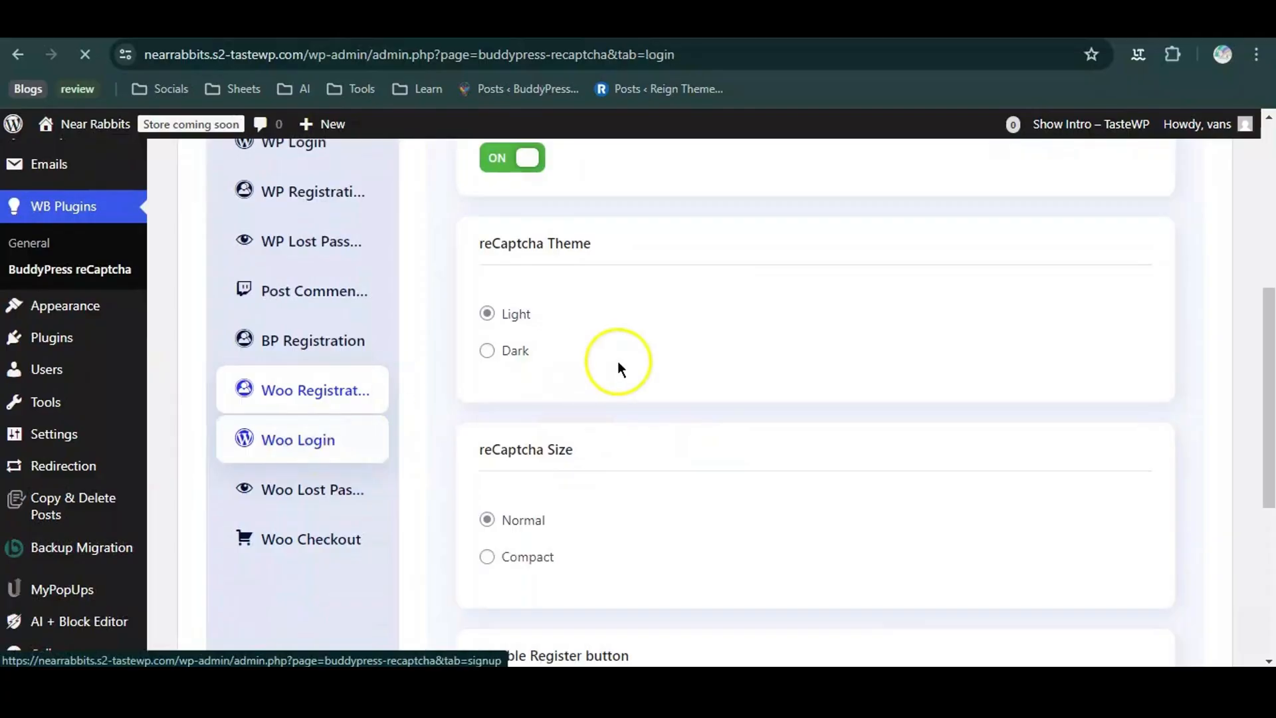
scroll(619, 365, down, 5)
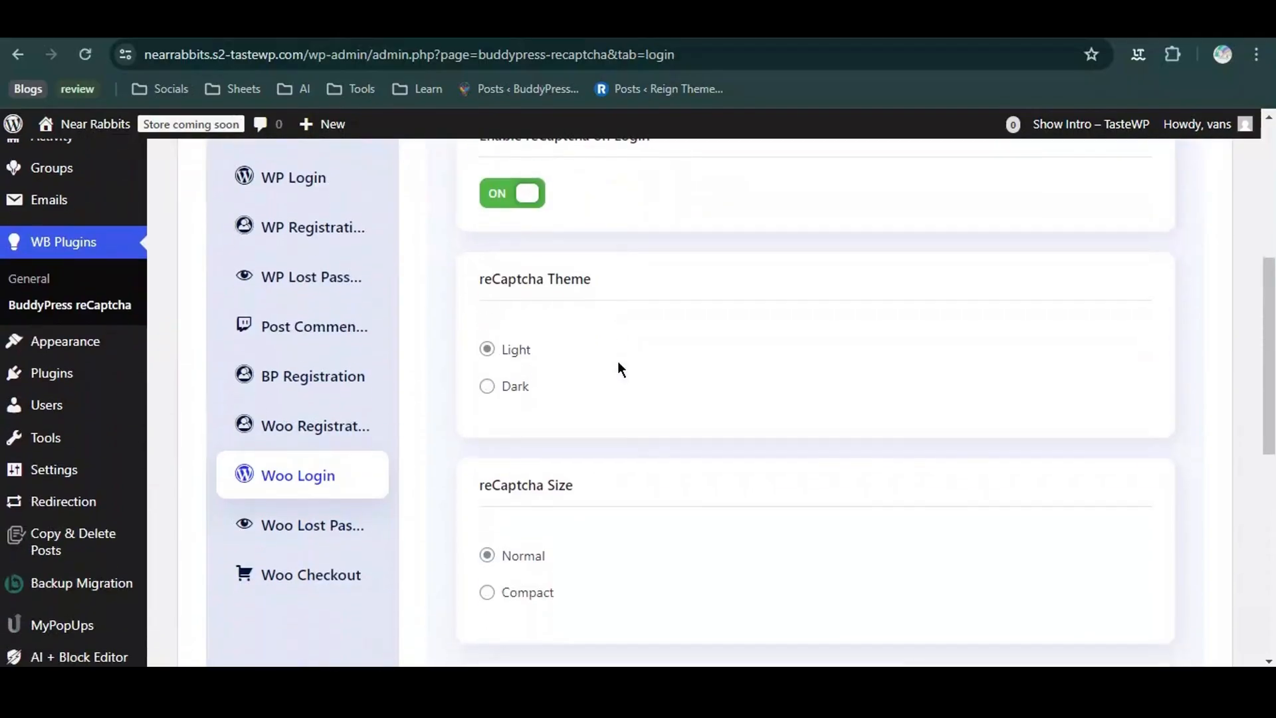
click(322, 526)
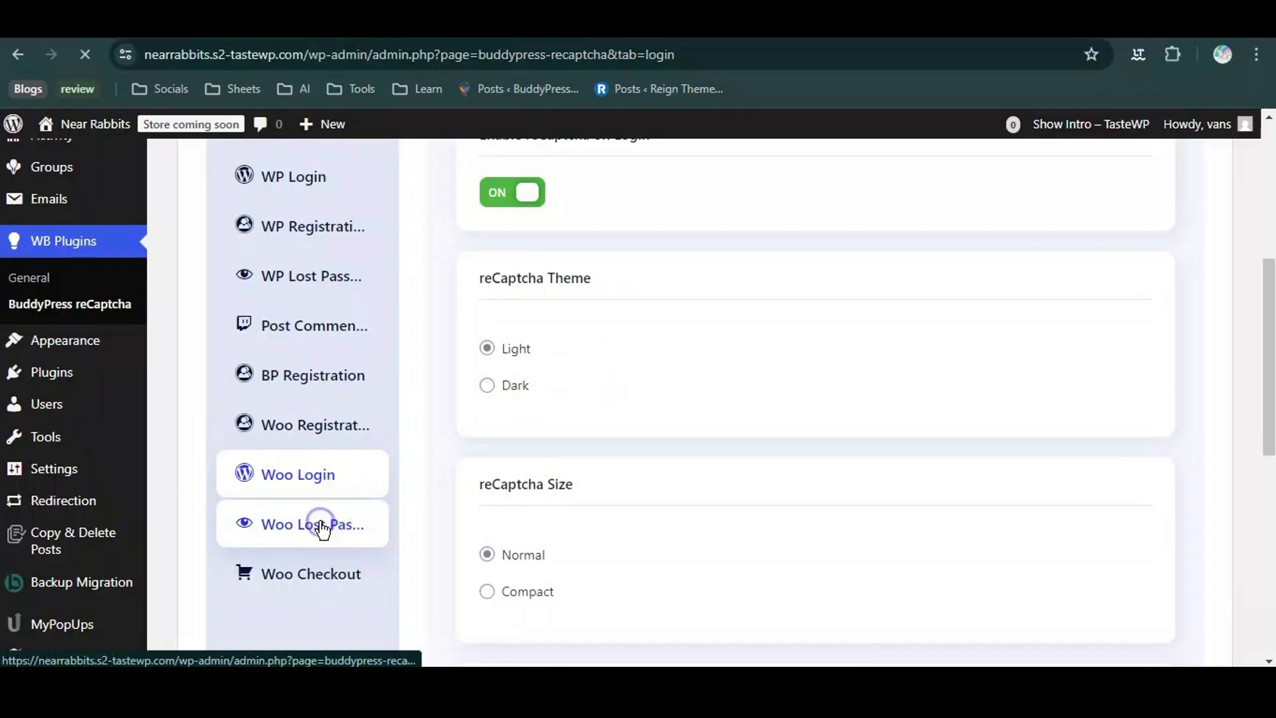
scroll(319, 528, down, 10)
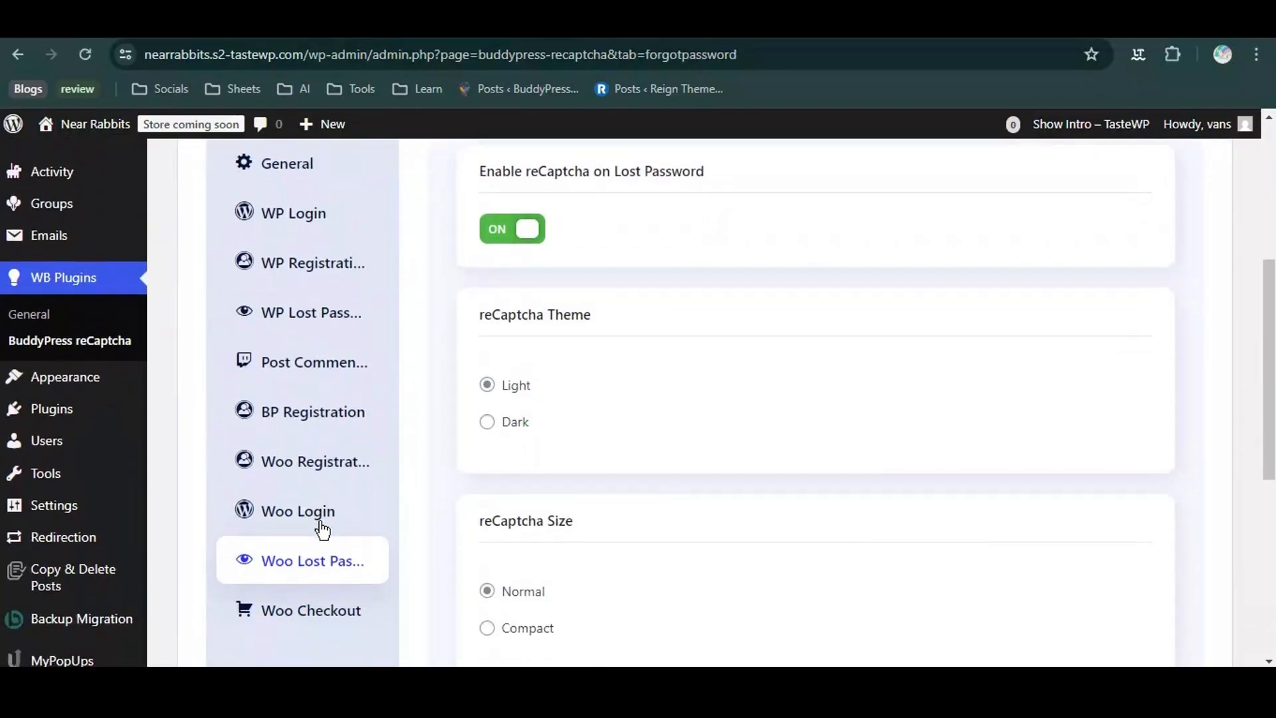
Open the Woo Checkout reCaptcha settings and review the guest checkout, login checkout, pay for order and reCaptcha validity options
scroll(322, 530, up, 4)
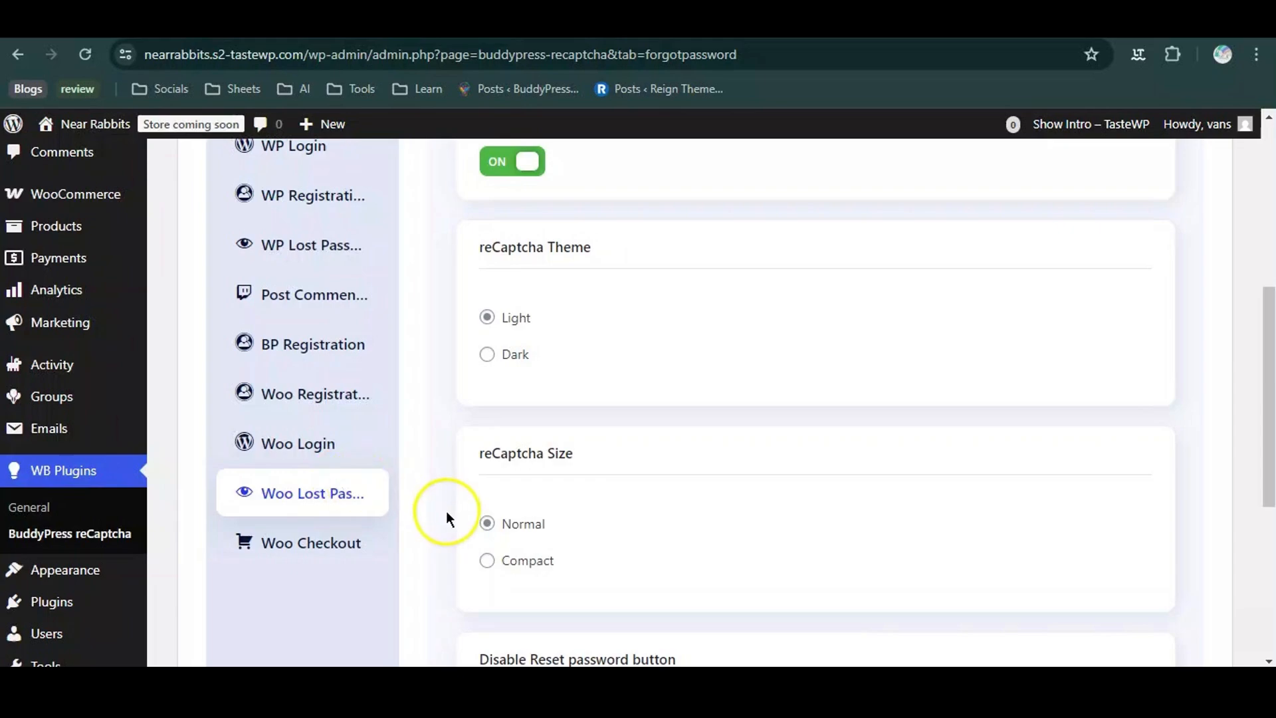
click(322, 552)
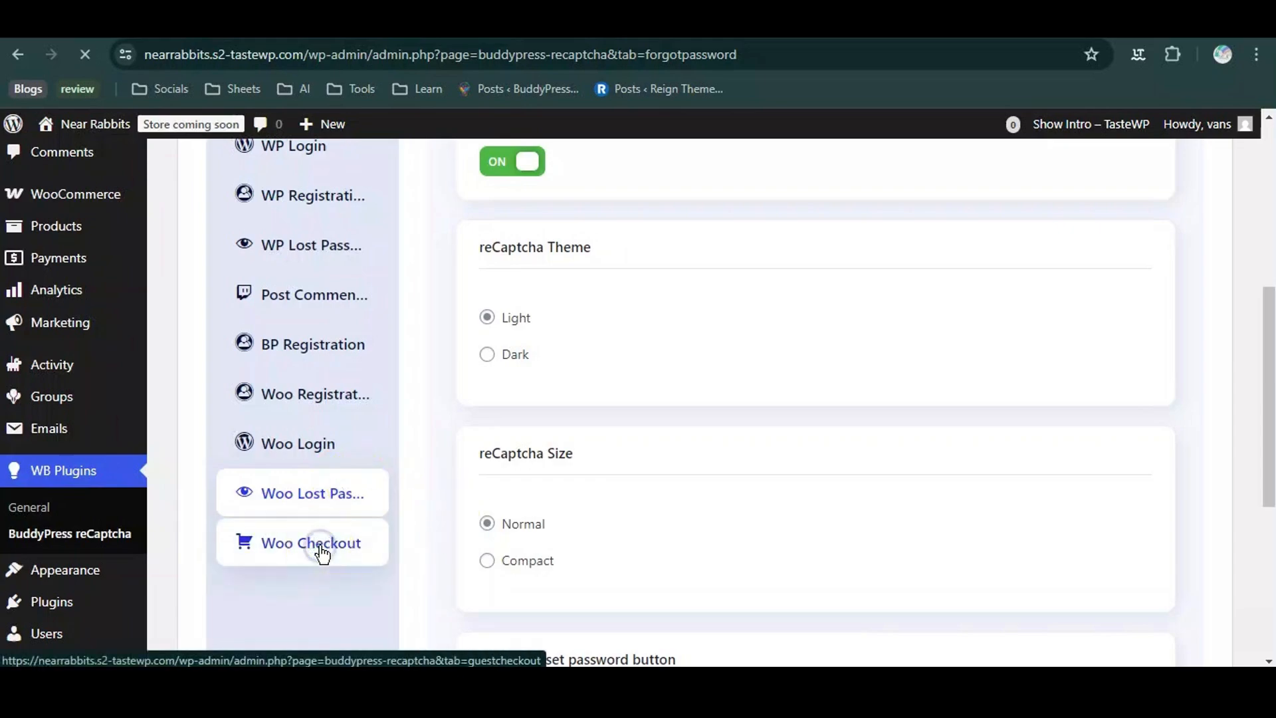
scroll(742, 420, down, 5)
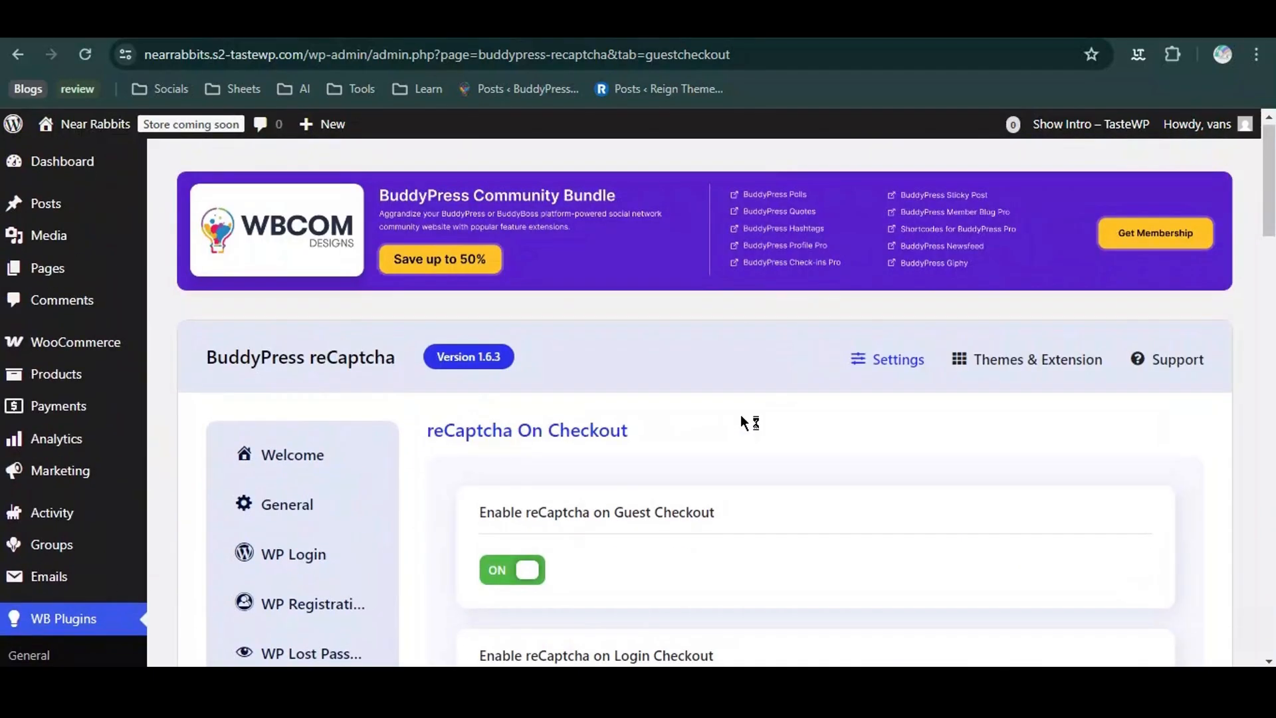
scroll(742, 417, down, 3)
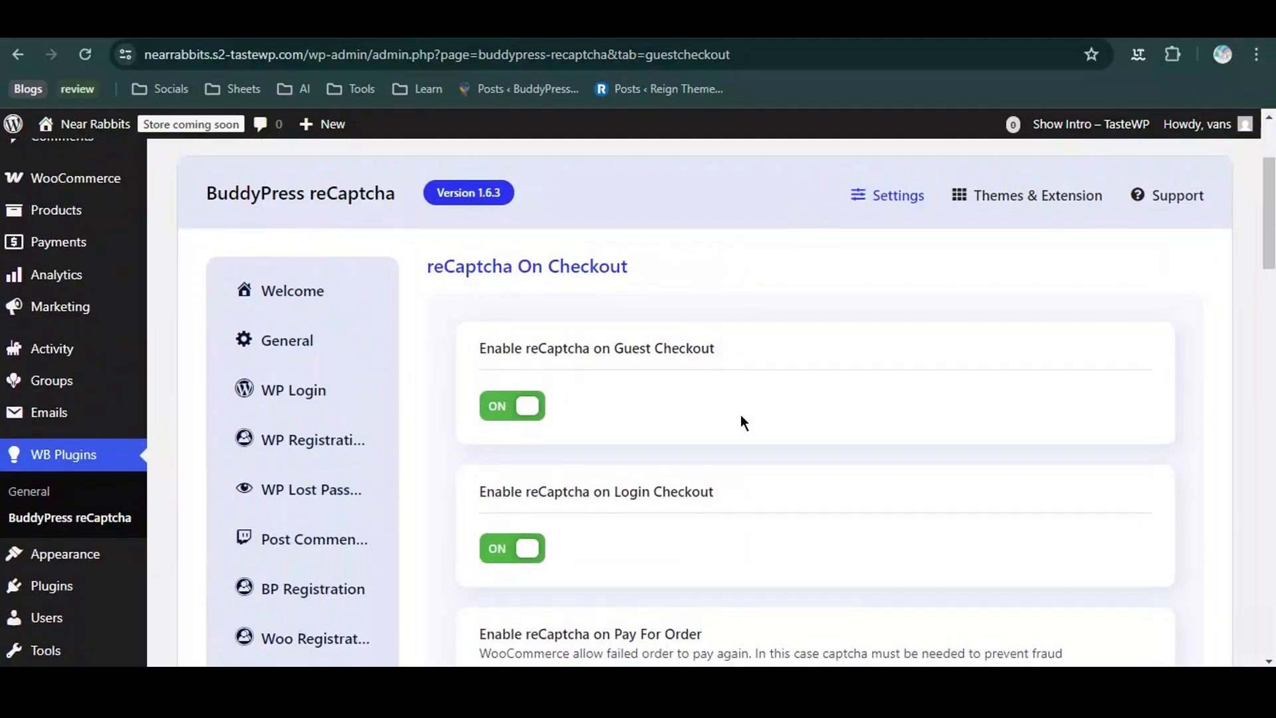
scroll(742, 420, down, 3)
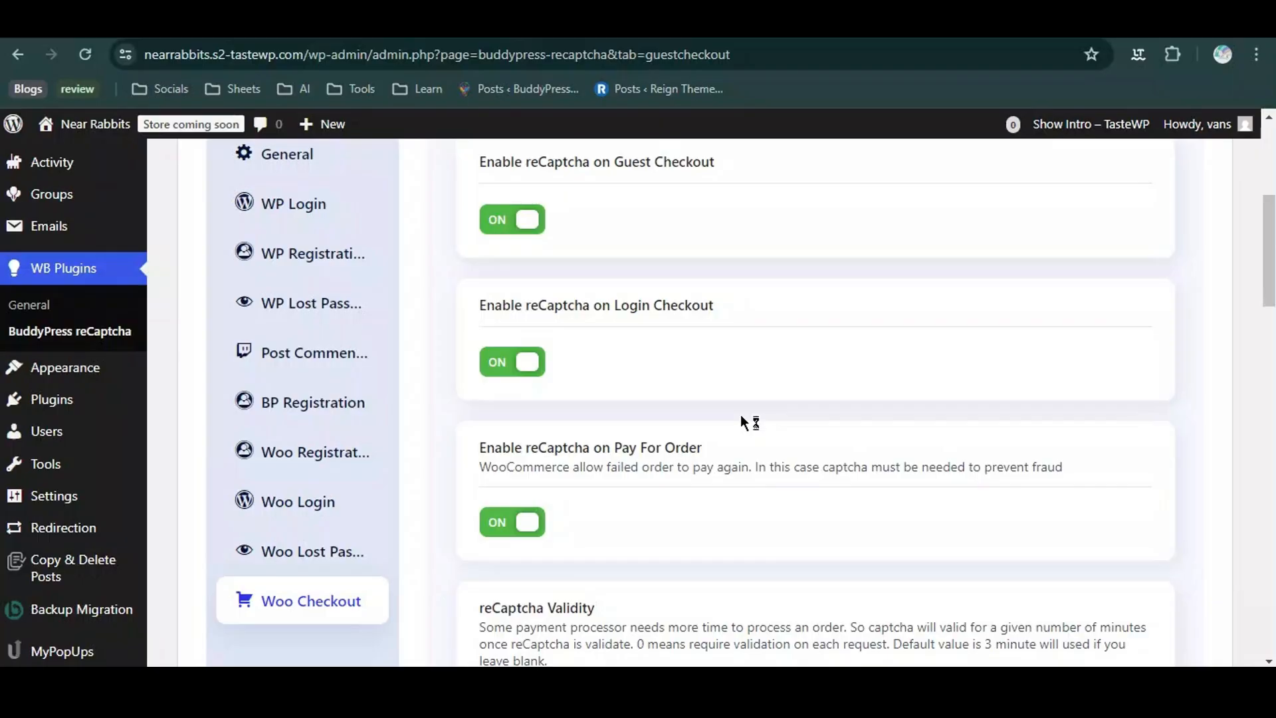
scroll(742, 420, down, 2)
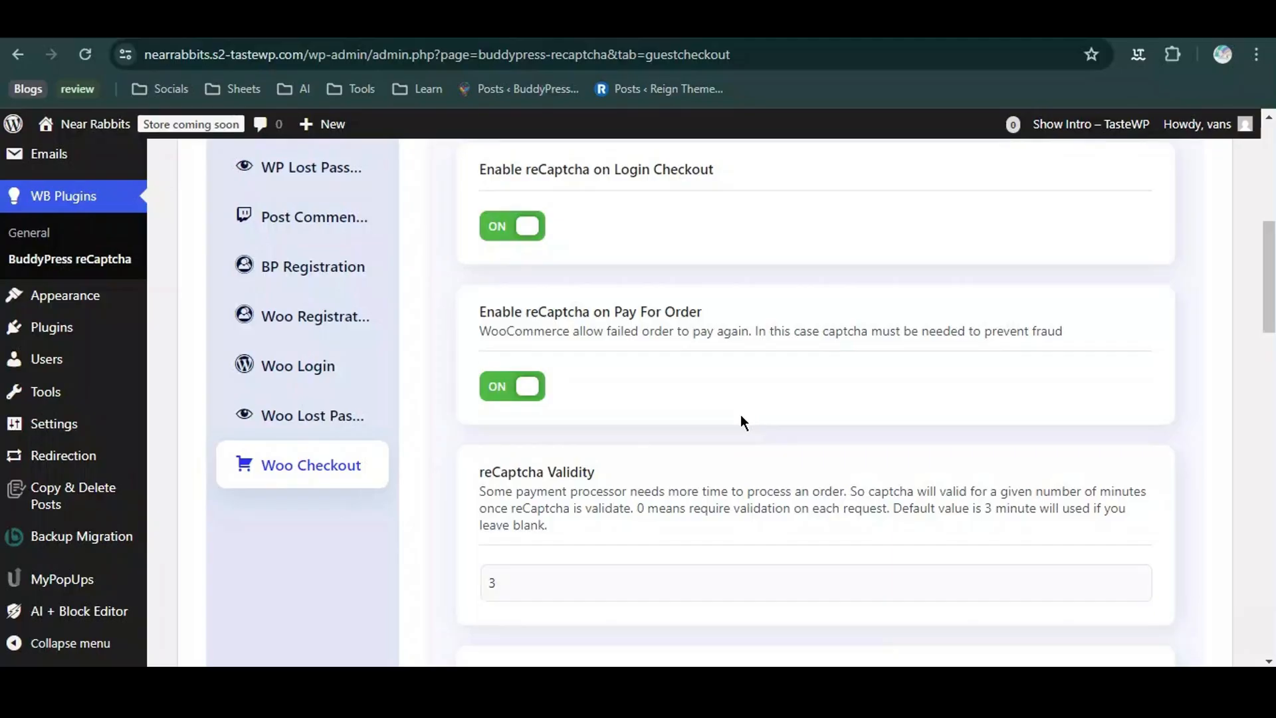
scroll(740, 413, down, 2)
click(564, 346)
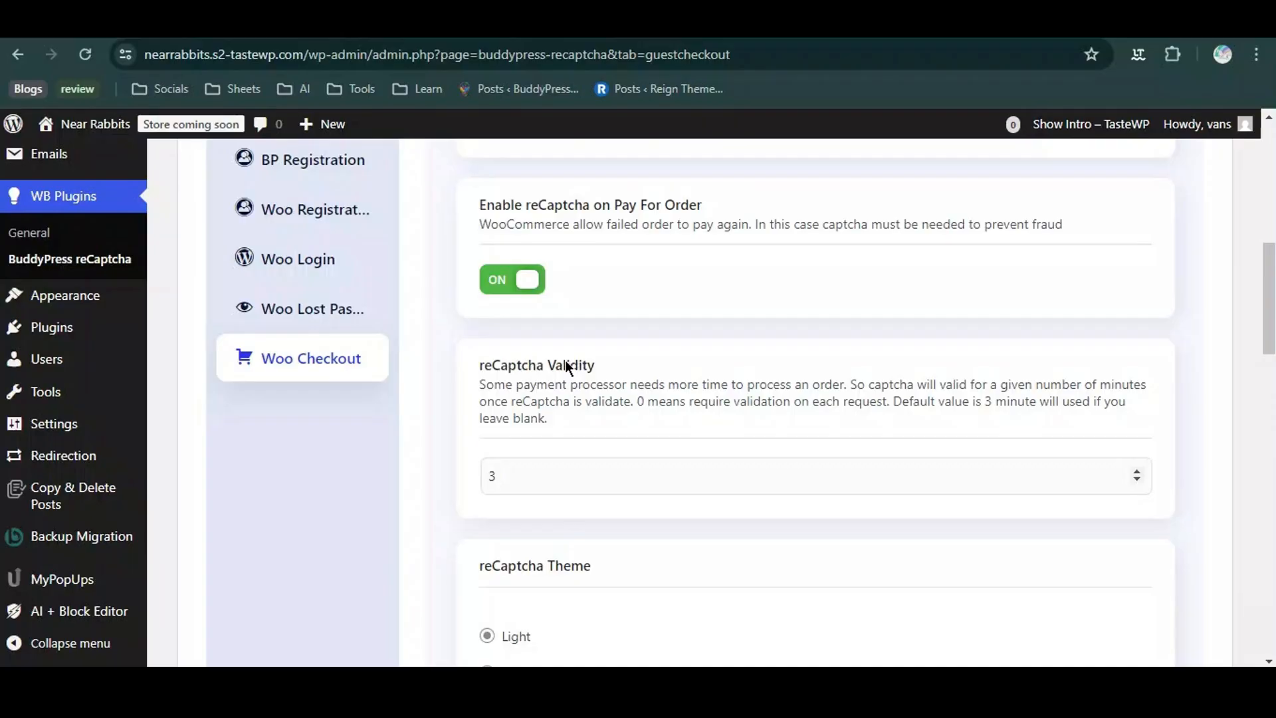
scroll(579, 334, down, 1)
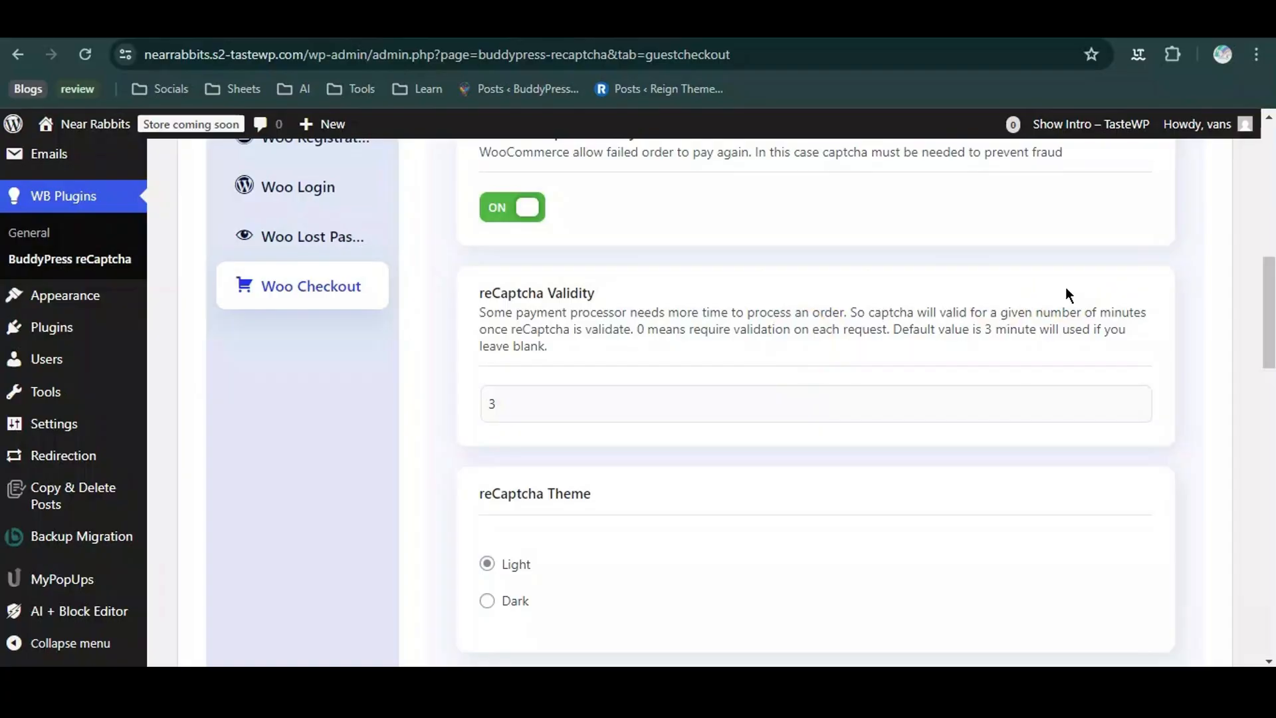
Review the checkout submit button and payment request button options, and save the Woo Checkout changes
scroll(1066, 292, down, 11)
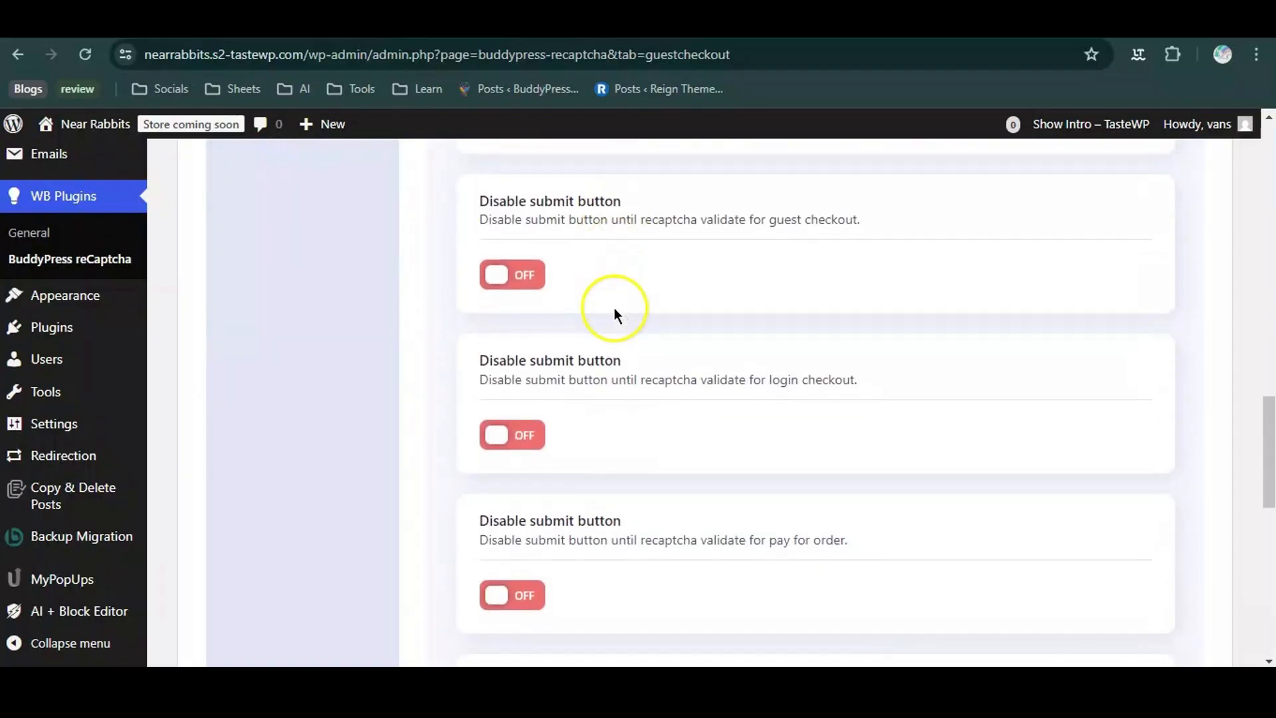
scroll(614, 307, down, 10)
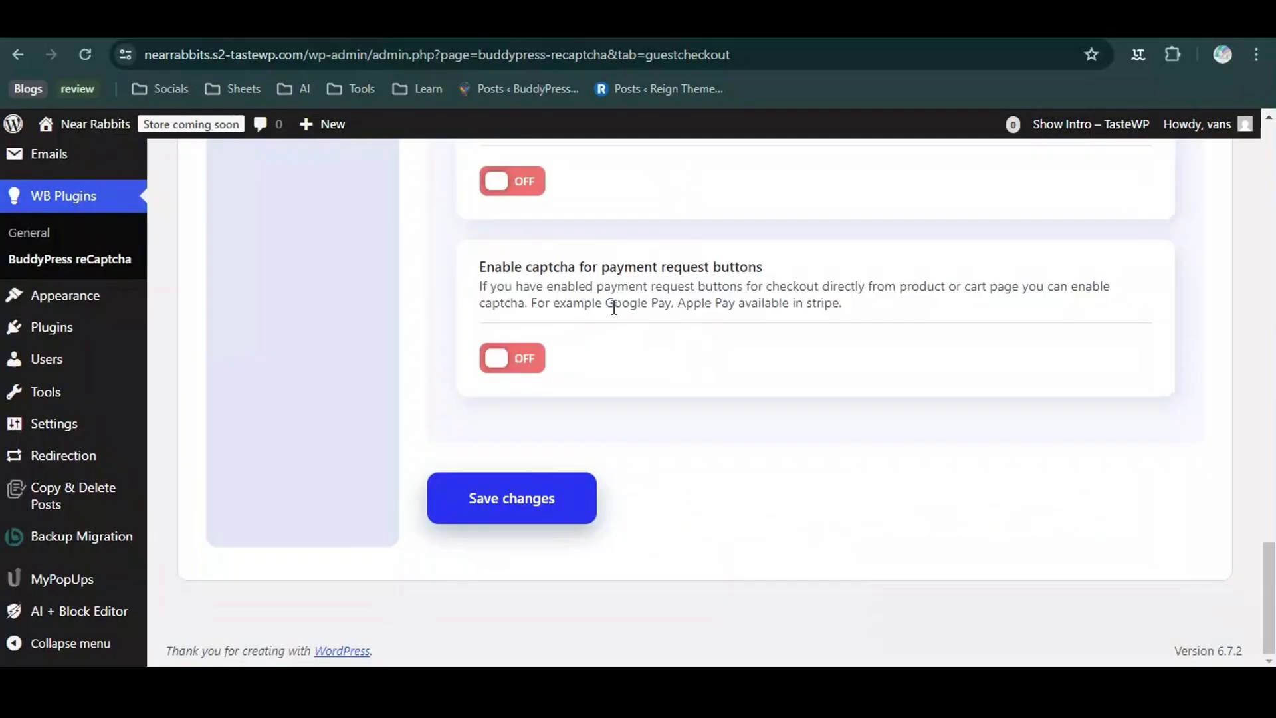
click(525, 516)
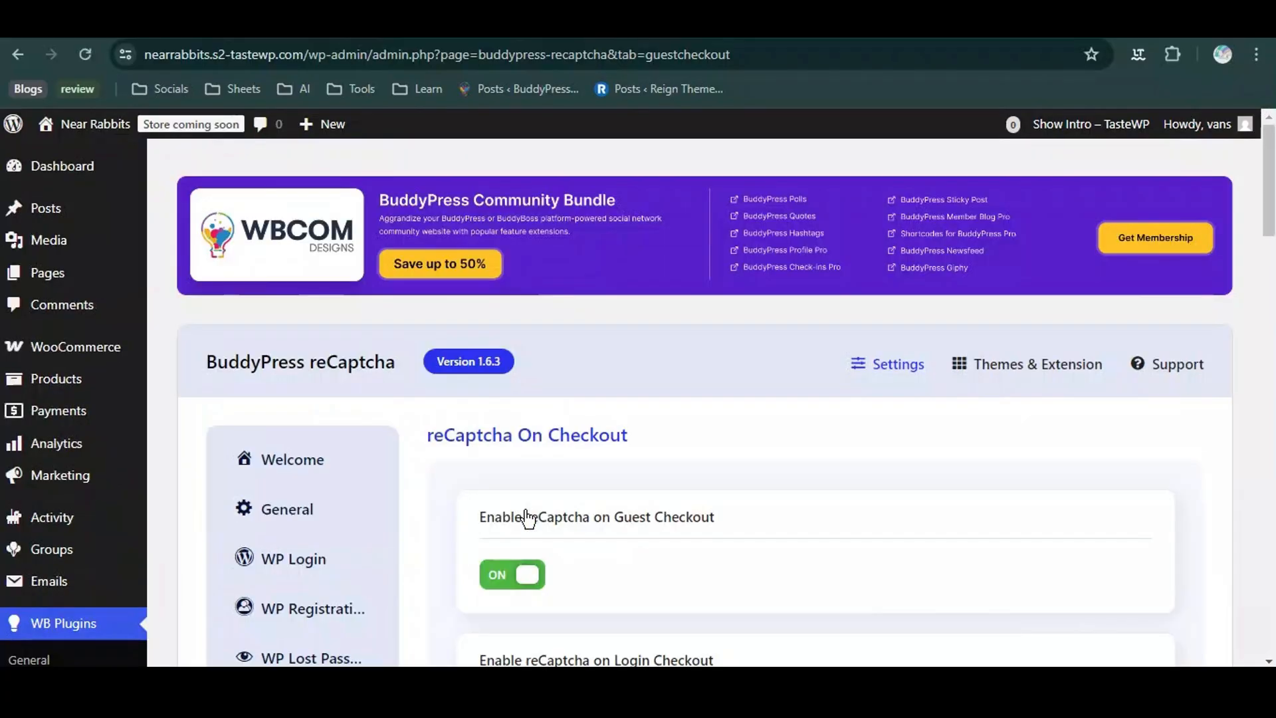
Switch to the Near Rabbits site front end, reload it and view the logged-in member's profile page
click(562, 24)
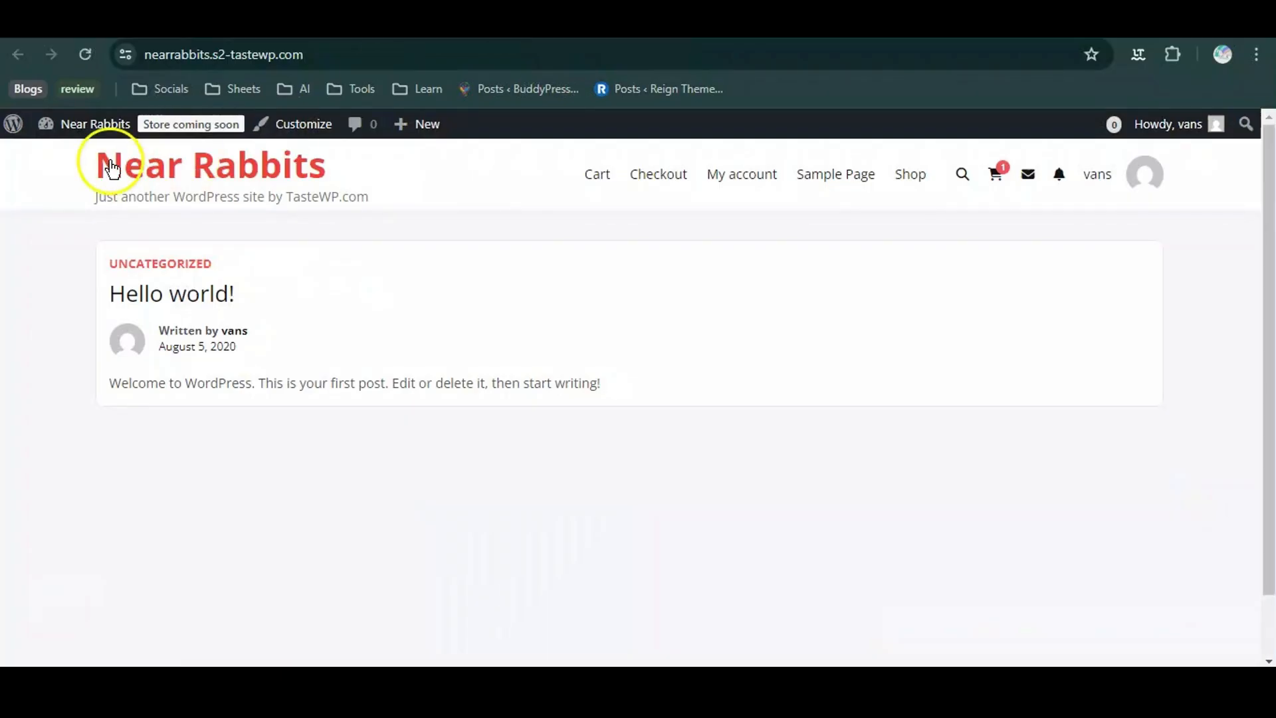
click(84, 55)
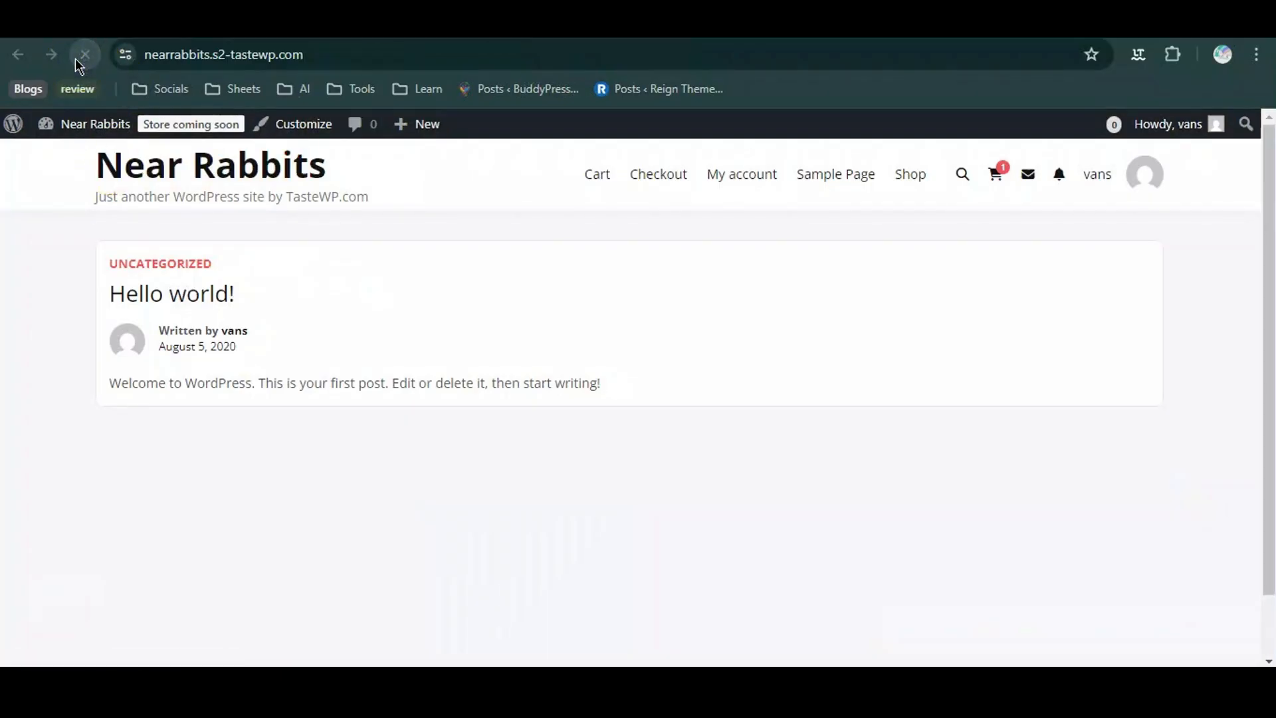
click(1136, 188)
scroll(560, 325, down, 6)
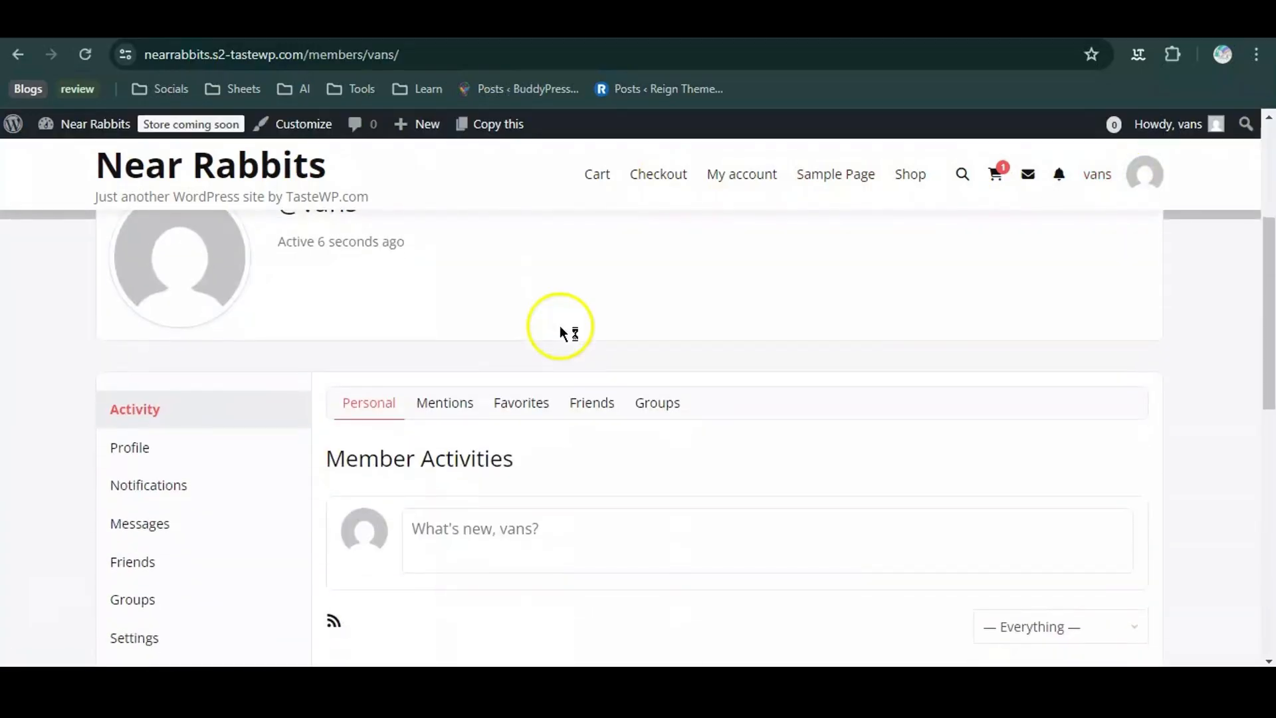
Log out from the site's My account page and view the reCaptcha on the login form
click(762, 172)
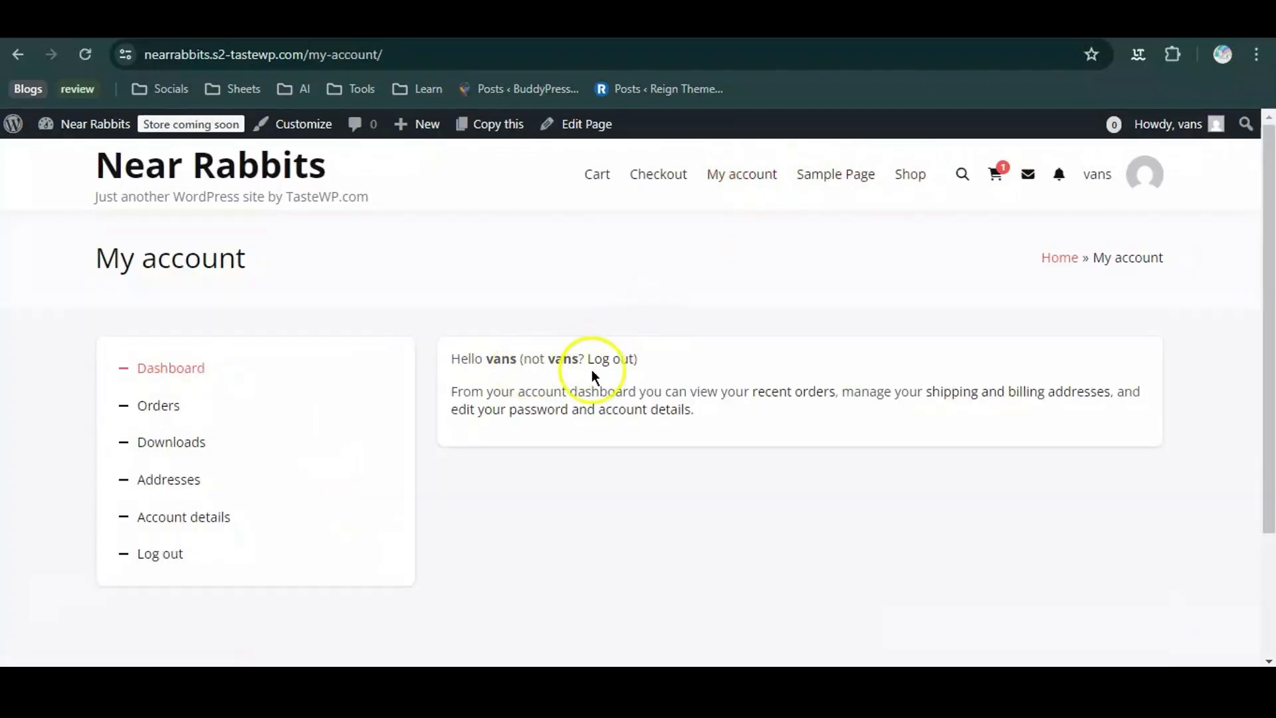
click(626, 362)
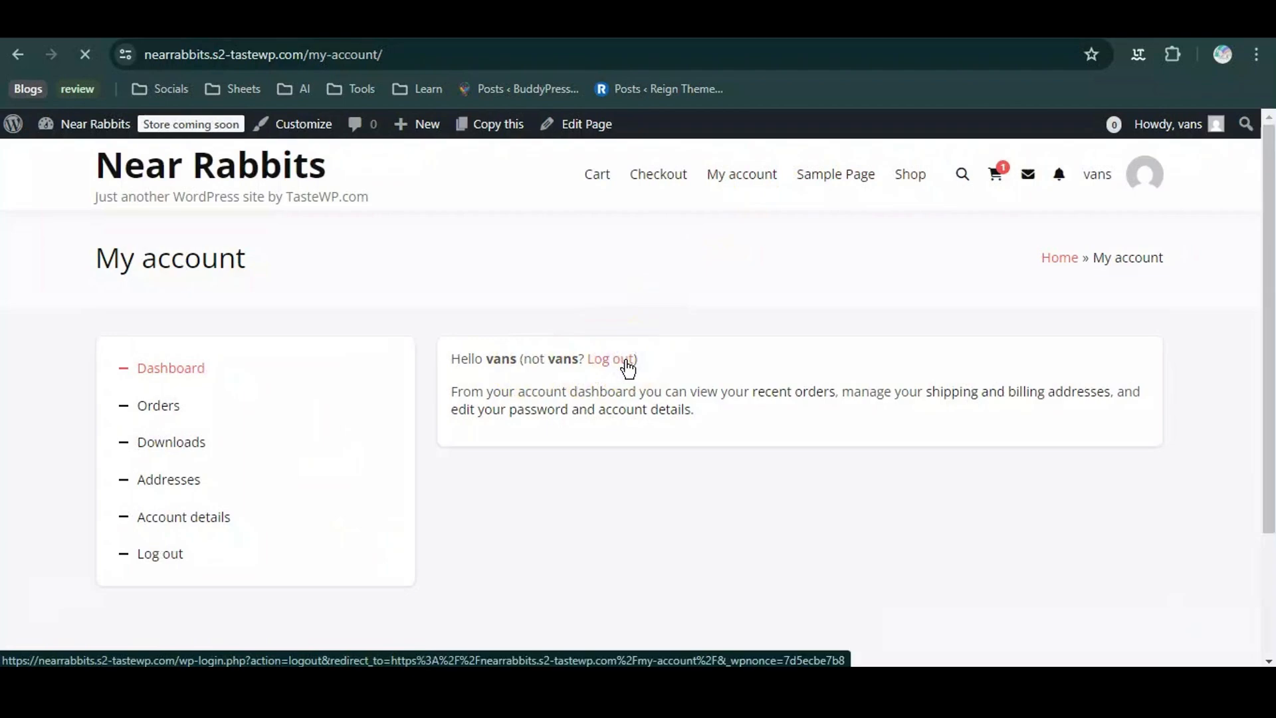
scroll(623, 367, down, 2)
click(370, 516)
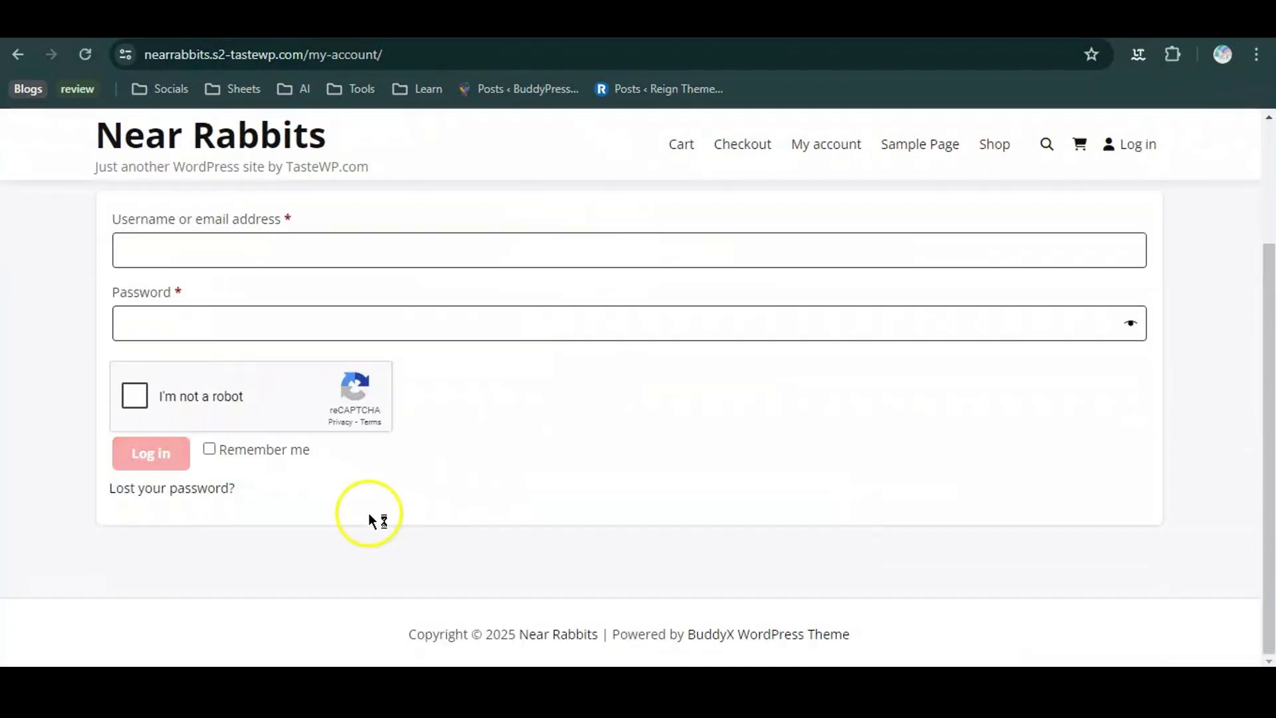
Tick the "I'm not a robot" reCaptcha and fill in the username and account password on the login form
scroll(370, 520, up, 2)
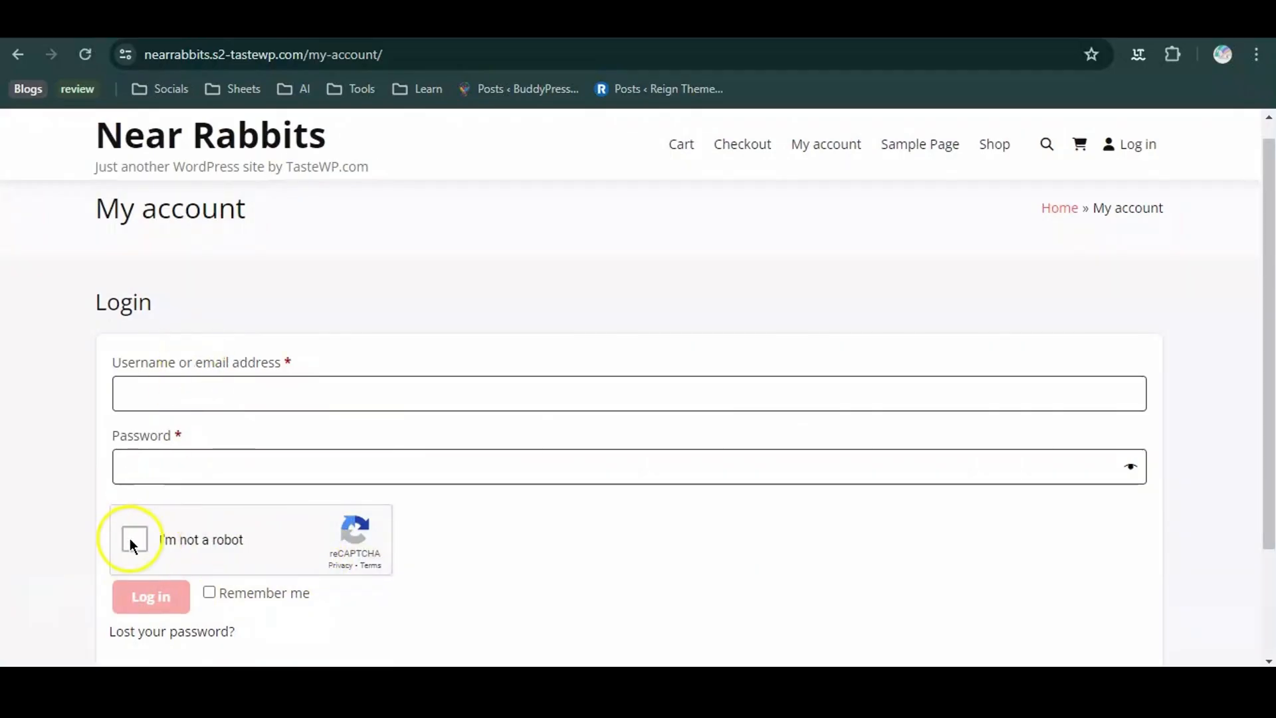
click(161, 539)
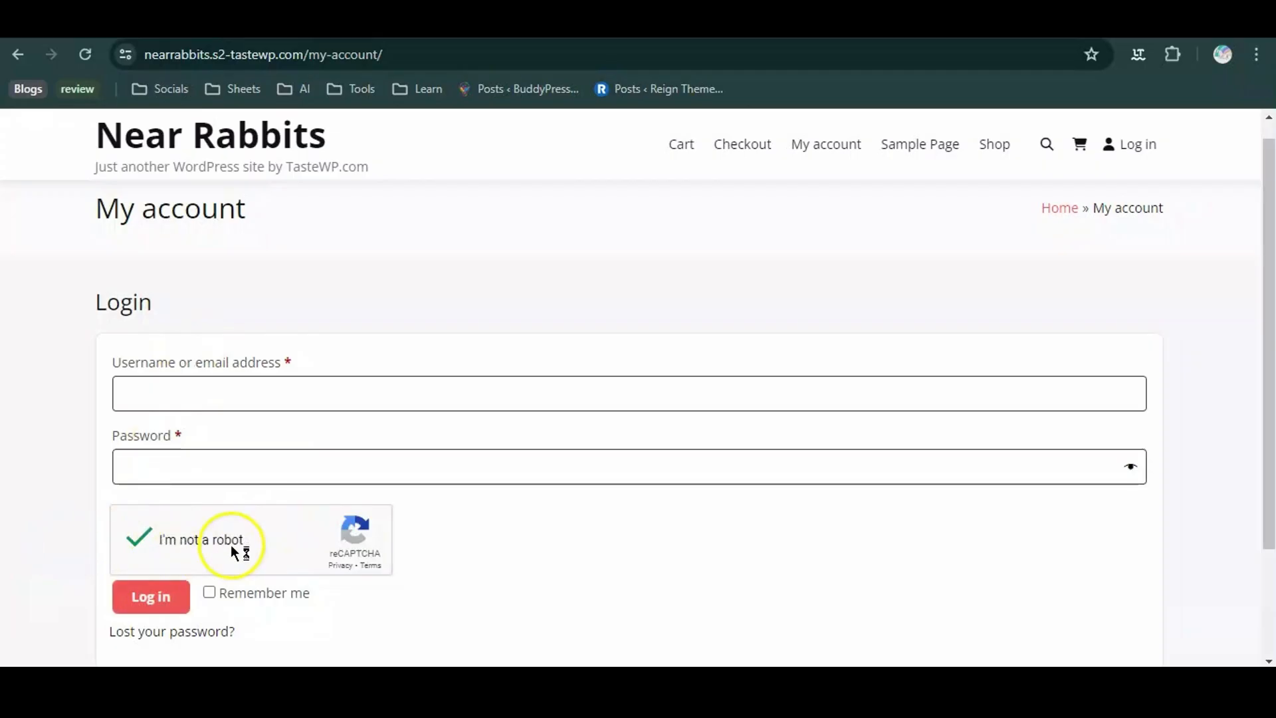
click(206, 399)
click(245, 441)
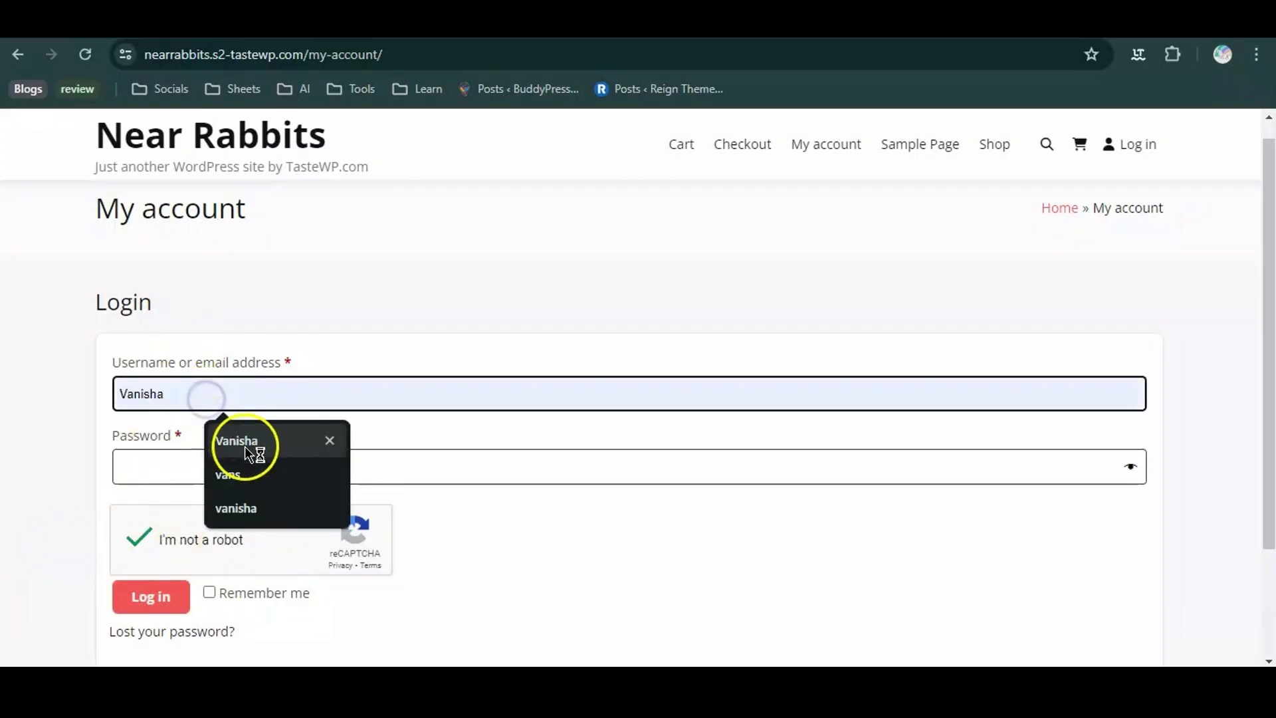
click(248, 474)
click(189, 474)
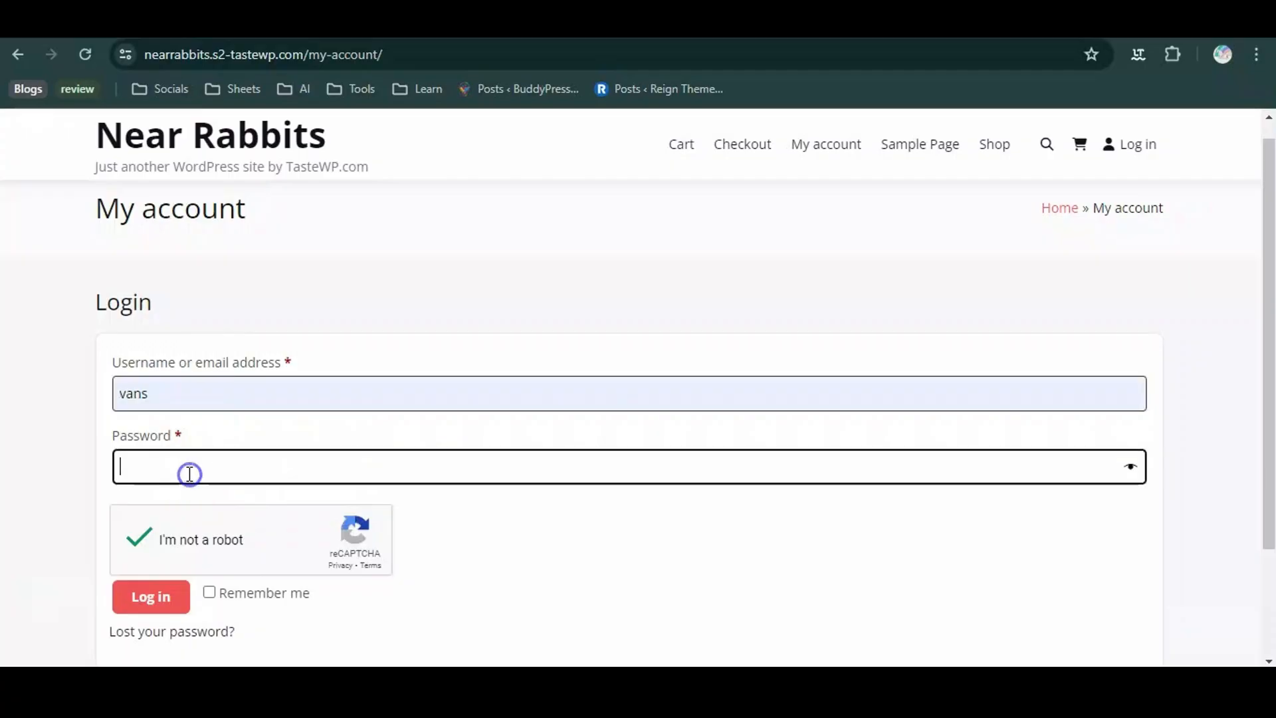
key(ctrl+v)
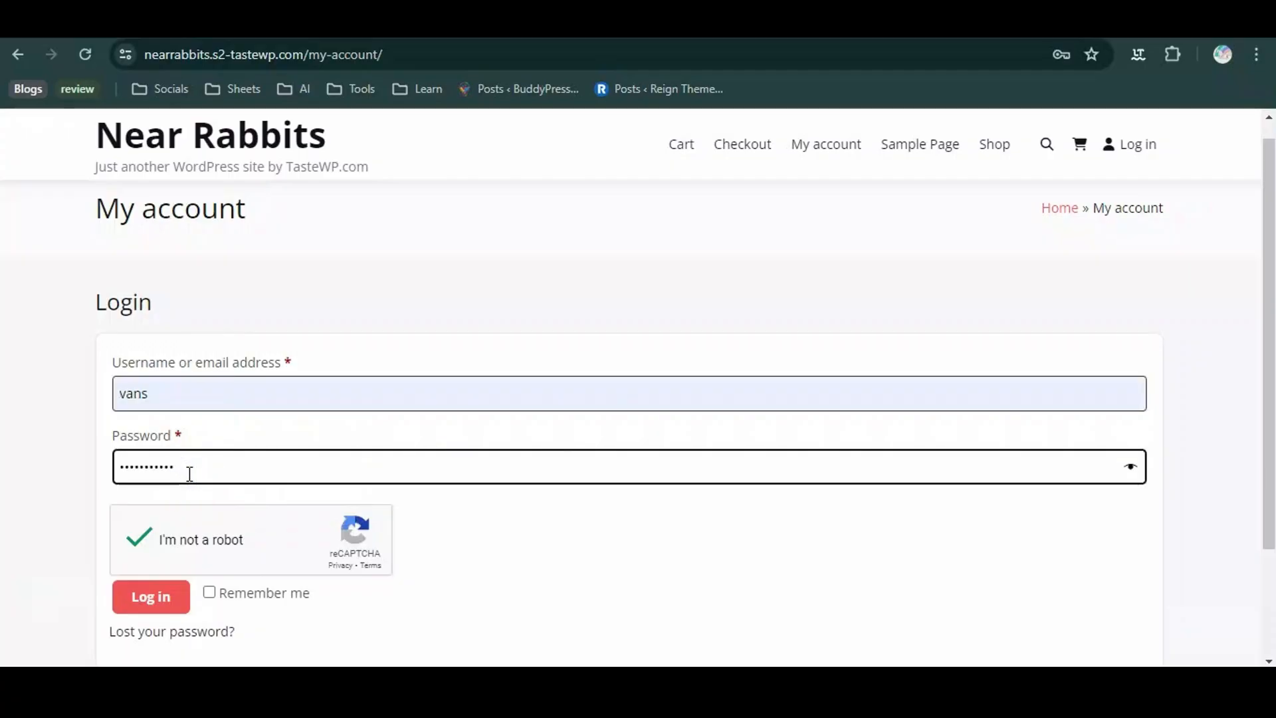
Enable Remember me, log in to the site and view the My account dashboard
scroll(276, 525, down, 3)
click(210, 445)
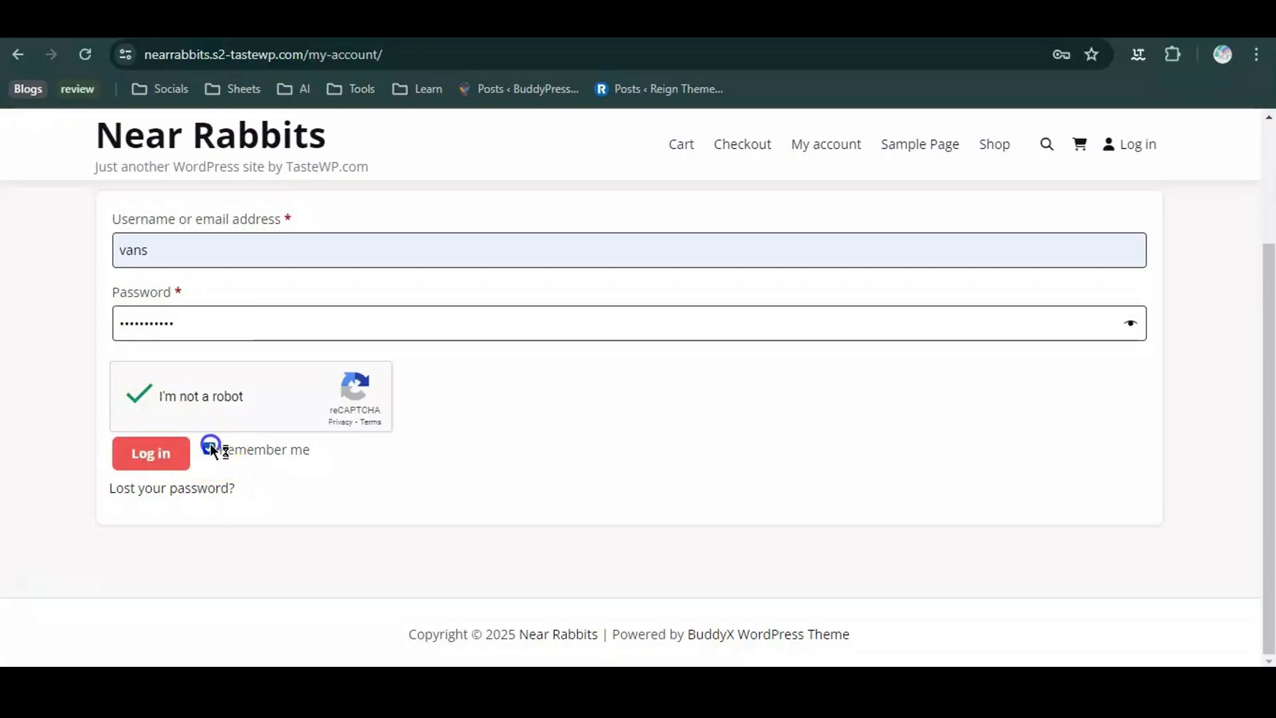
click(133, 465)
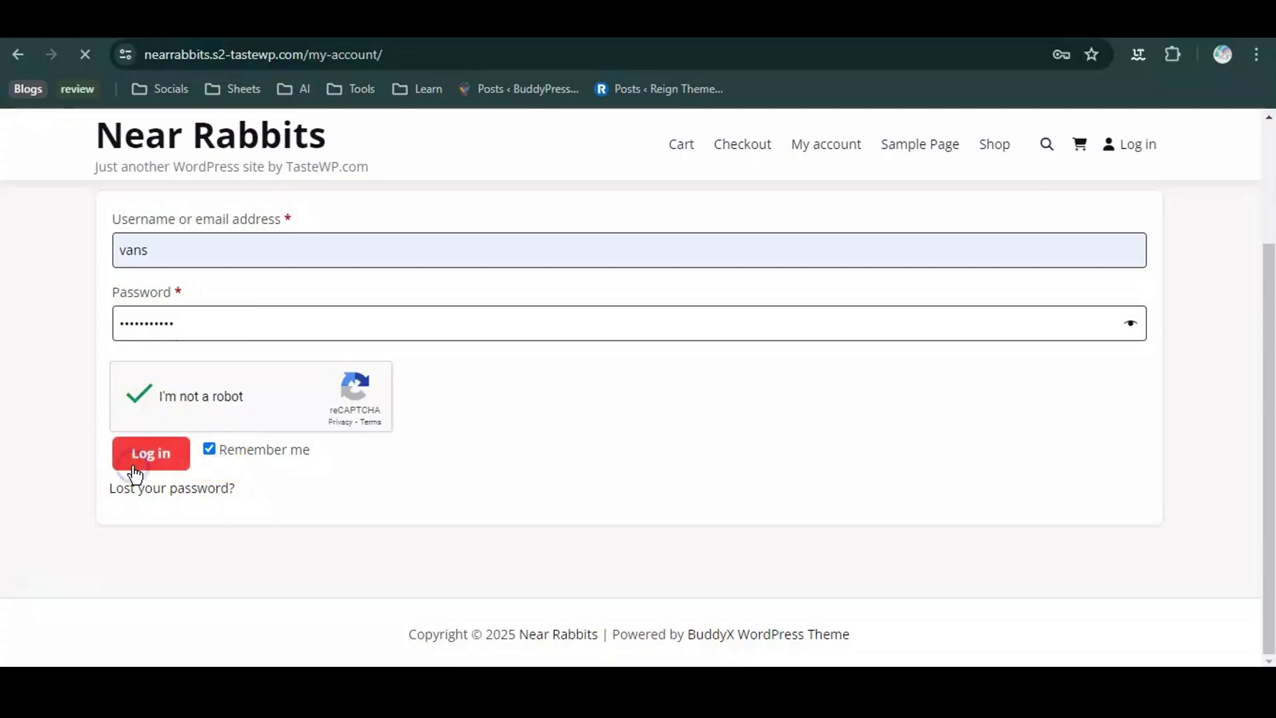
click(449, 376)
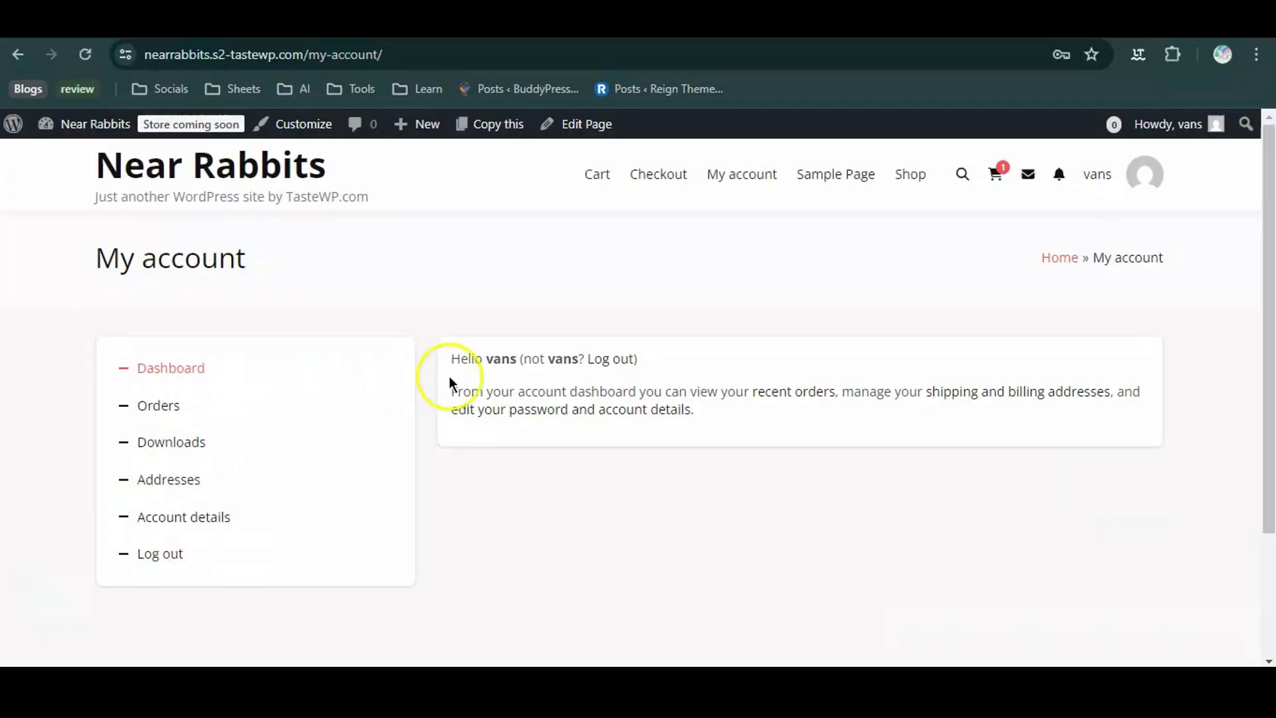
scroll(448, 377, down, 2)
scroll(449, 376, up, 2)
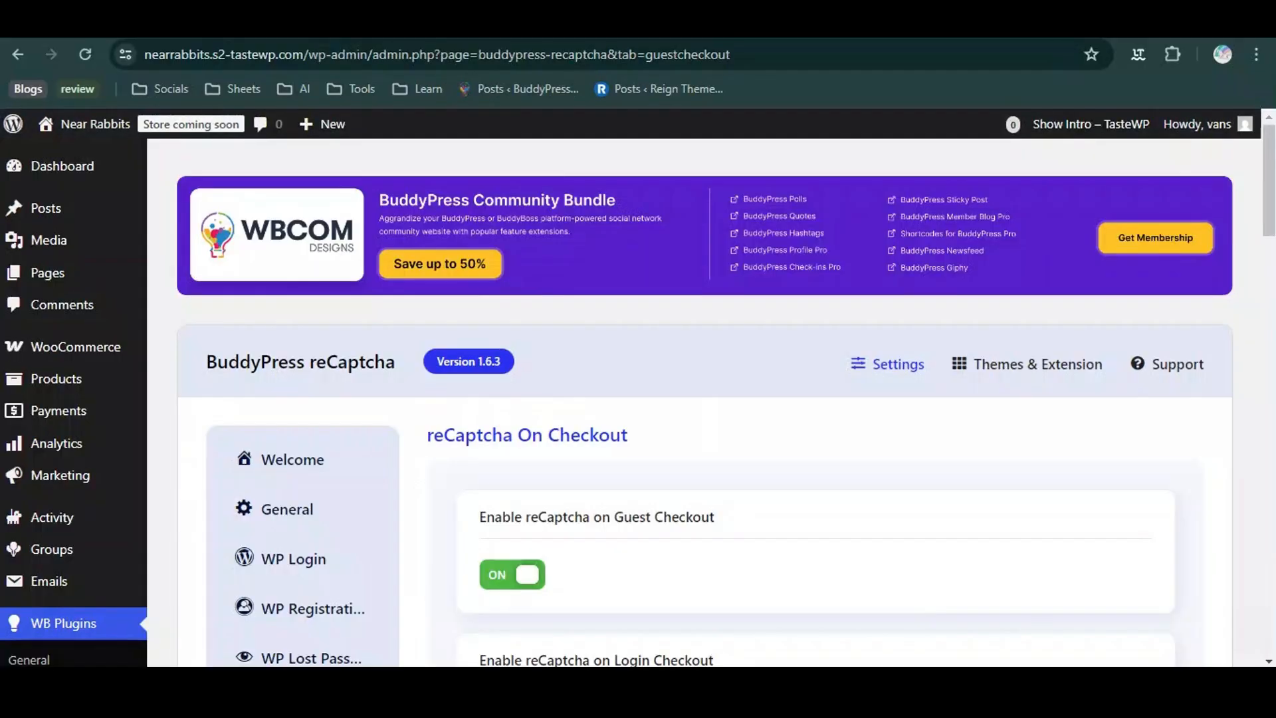
Switch to the BuddyPress reCaptcha settings, open the General section and select reCaptcha V3, accepting the notice
click(589, 370)
scroll(590, 370, down, 2)
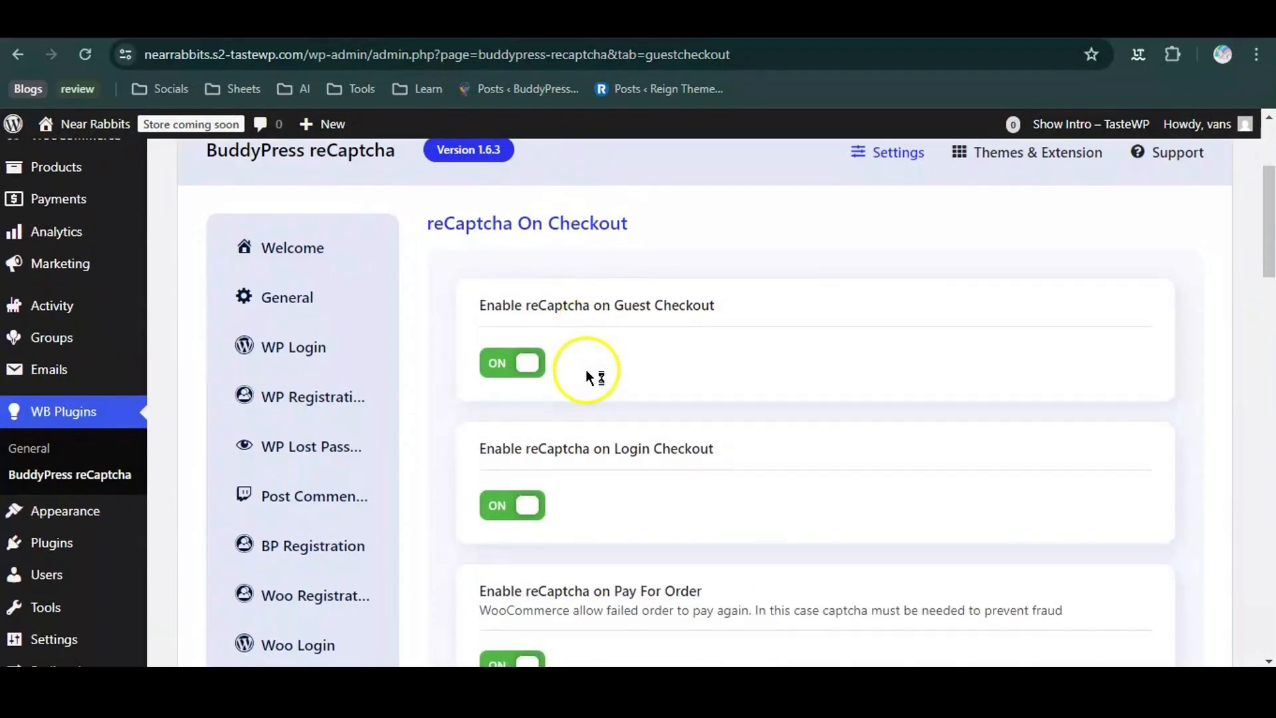
click(307, 297)
scroll(307, 299, down, 6)
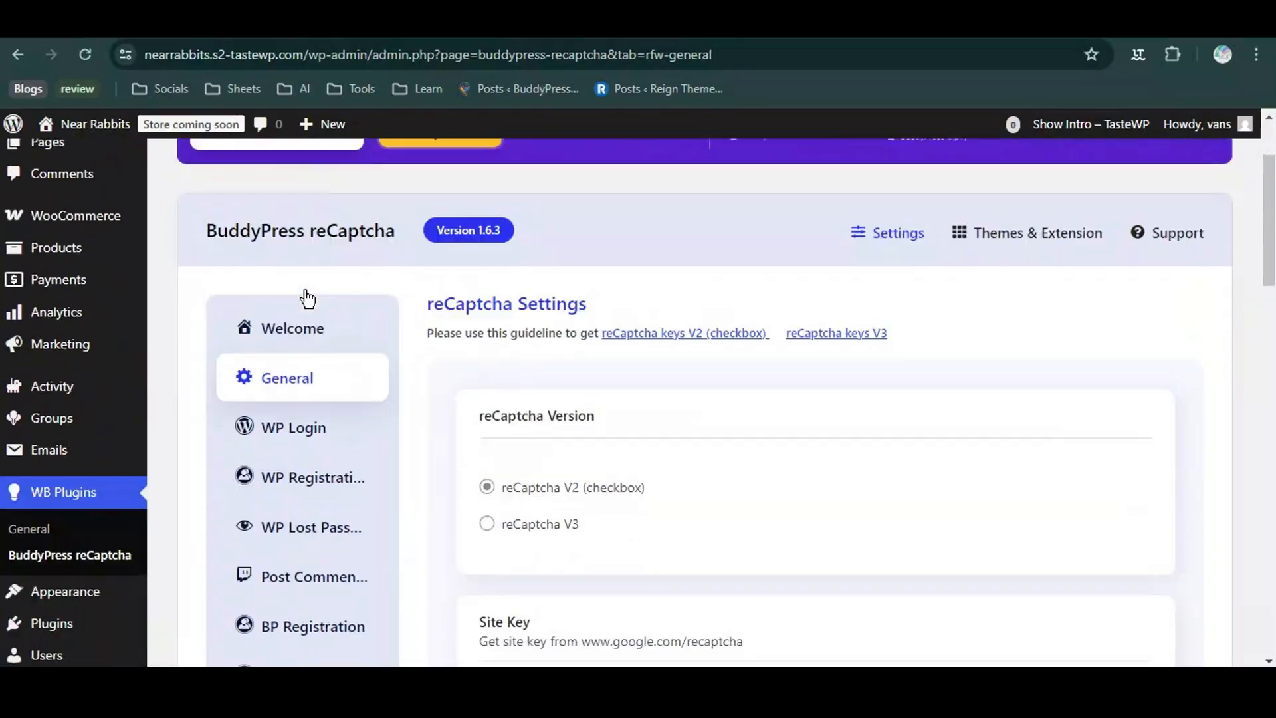
scroll(594, 398, up, 1)
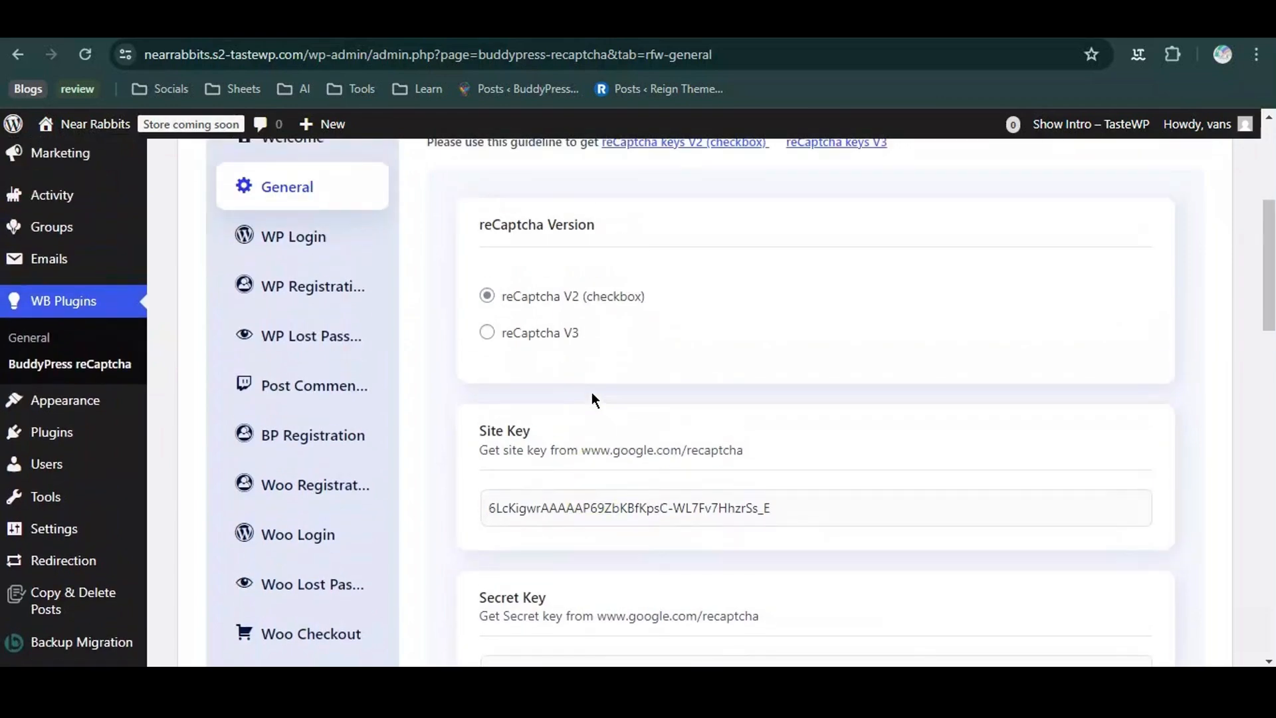
click(487, 332)
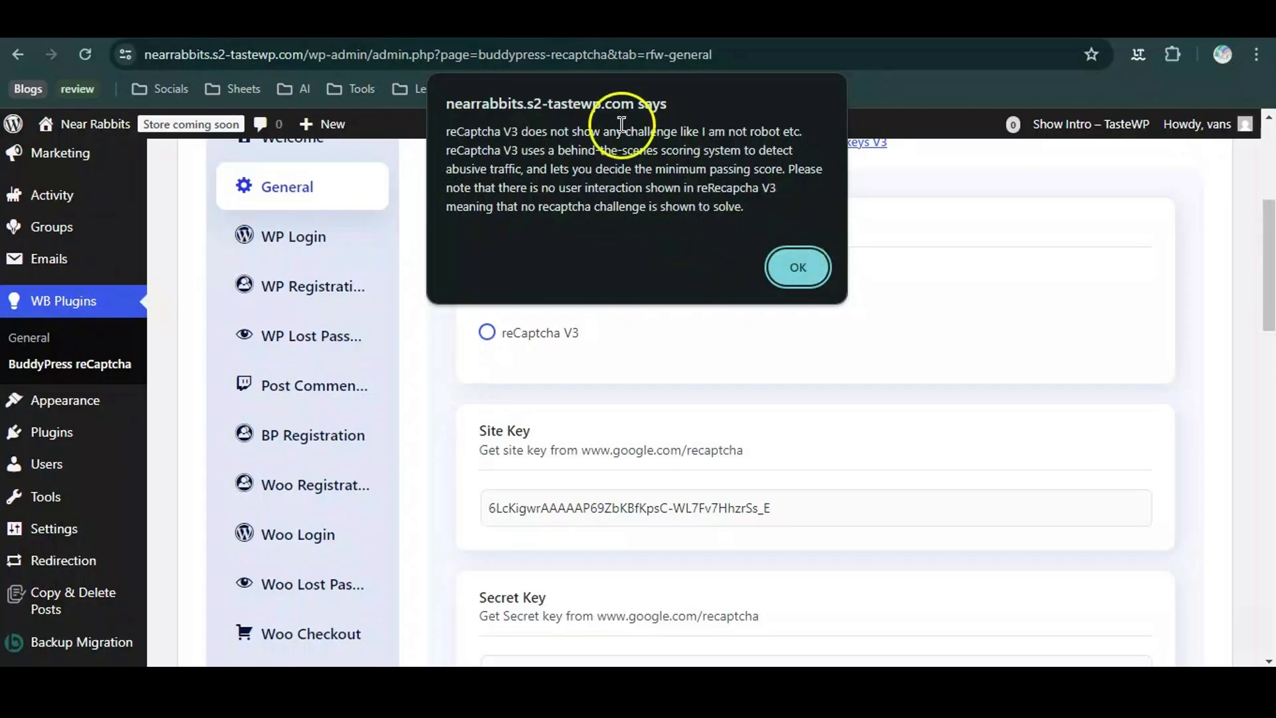
click(806, 265)
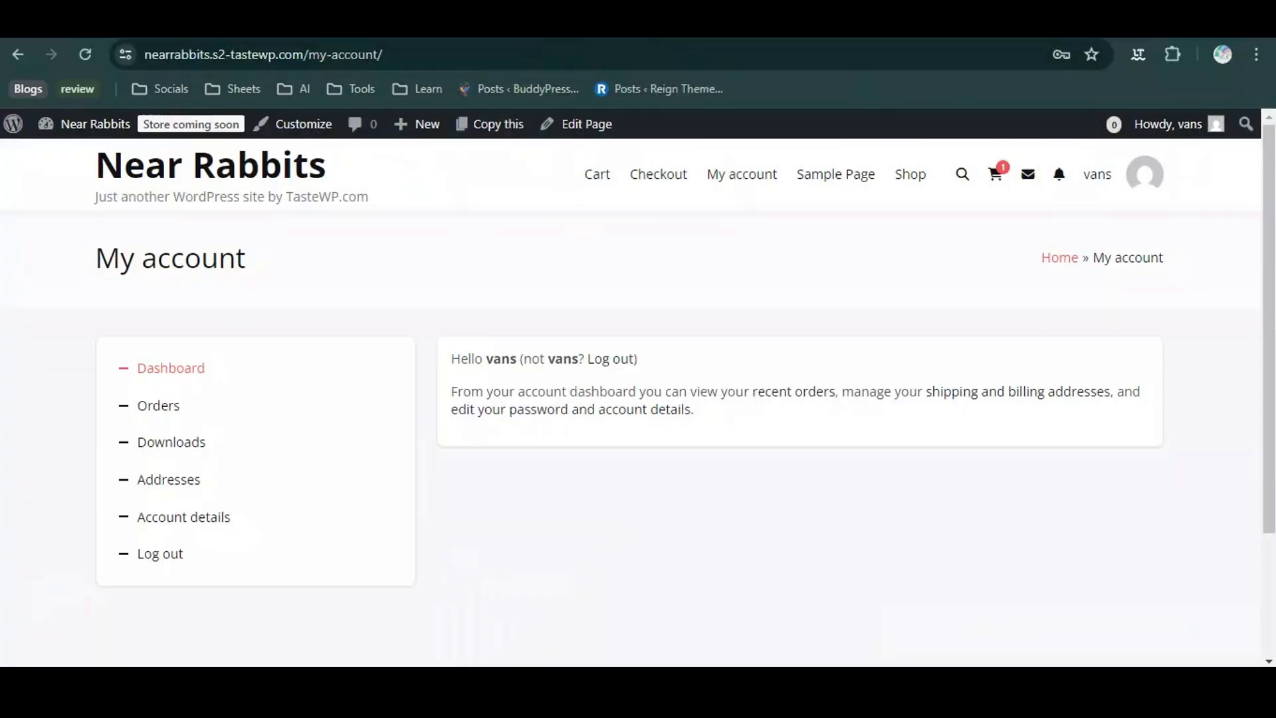
Reload the site's logged-out My account page and log in with the username, account password and "I'm not a robot" check
click(85, 54)
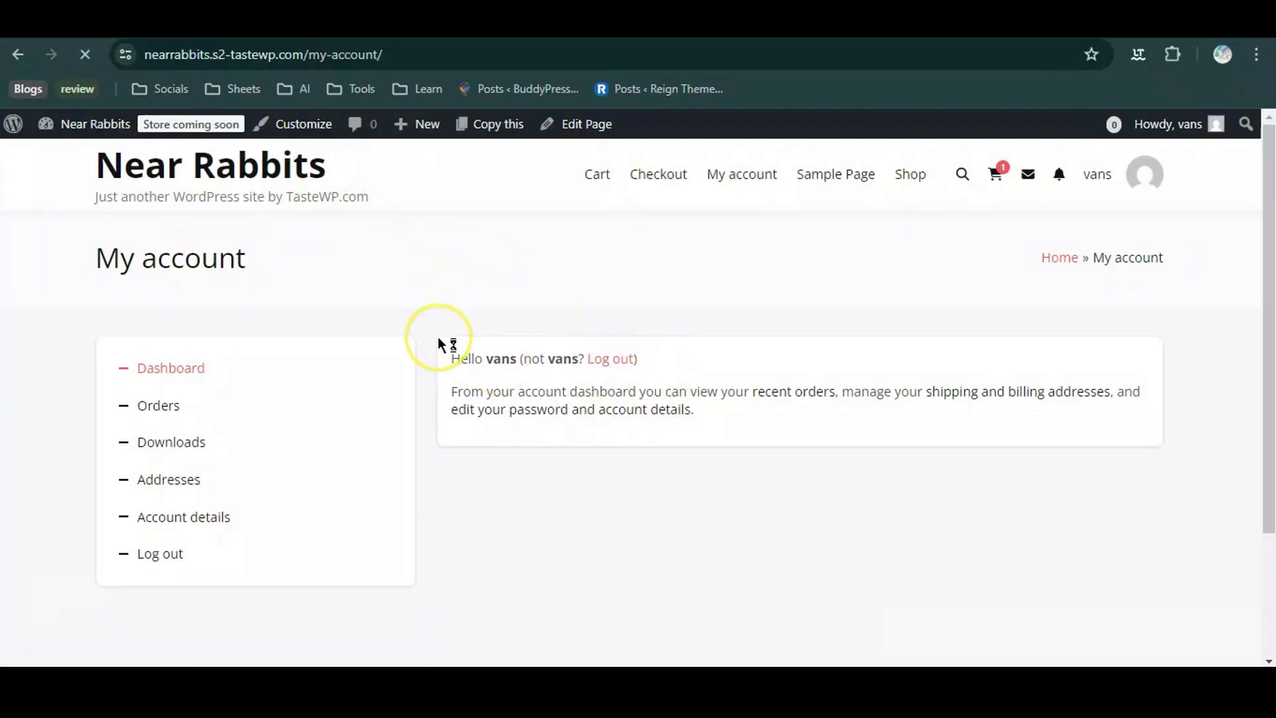
scroll(437, 343, down, 2)
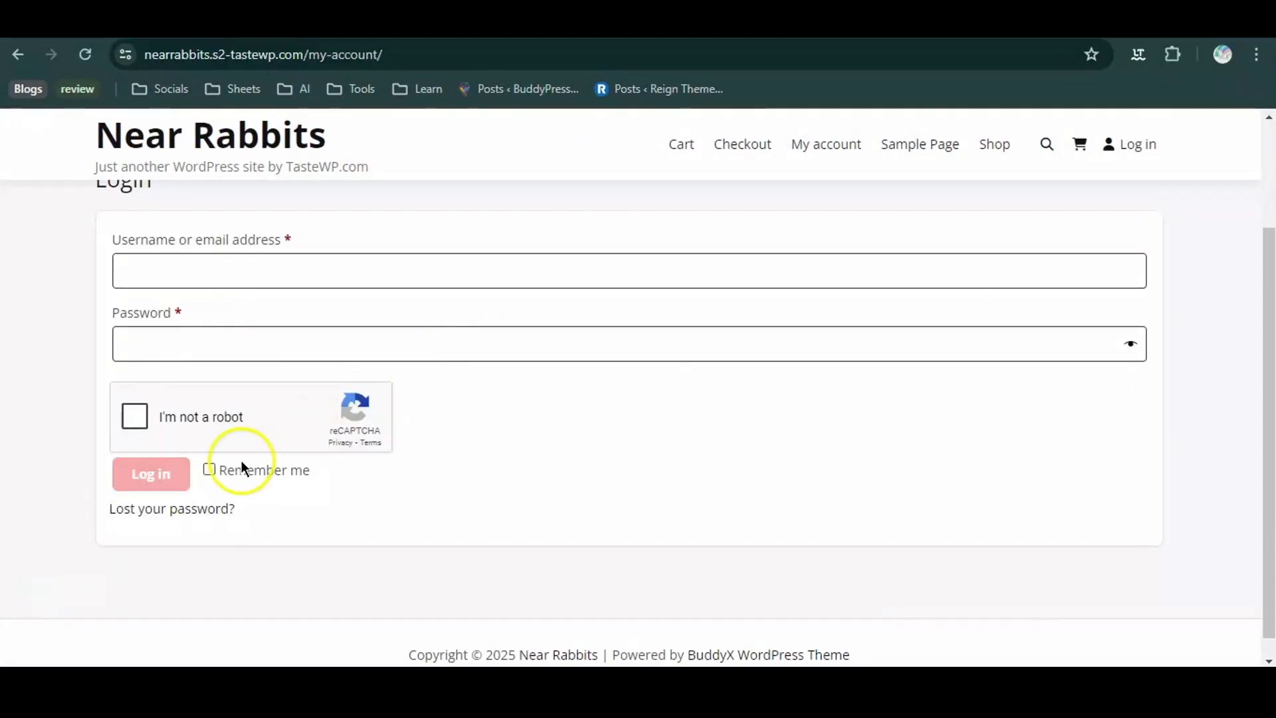
click(213, 271)
click(253, 357)
click(205, 351)
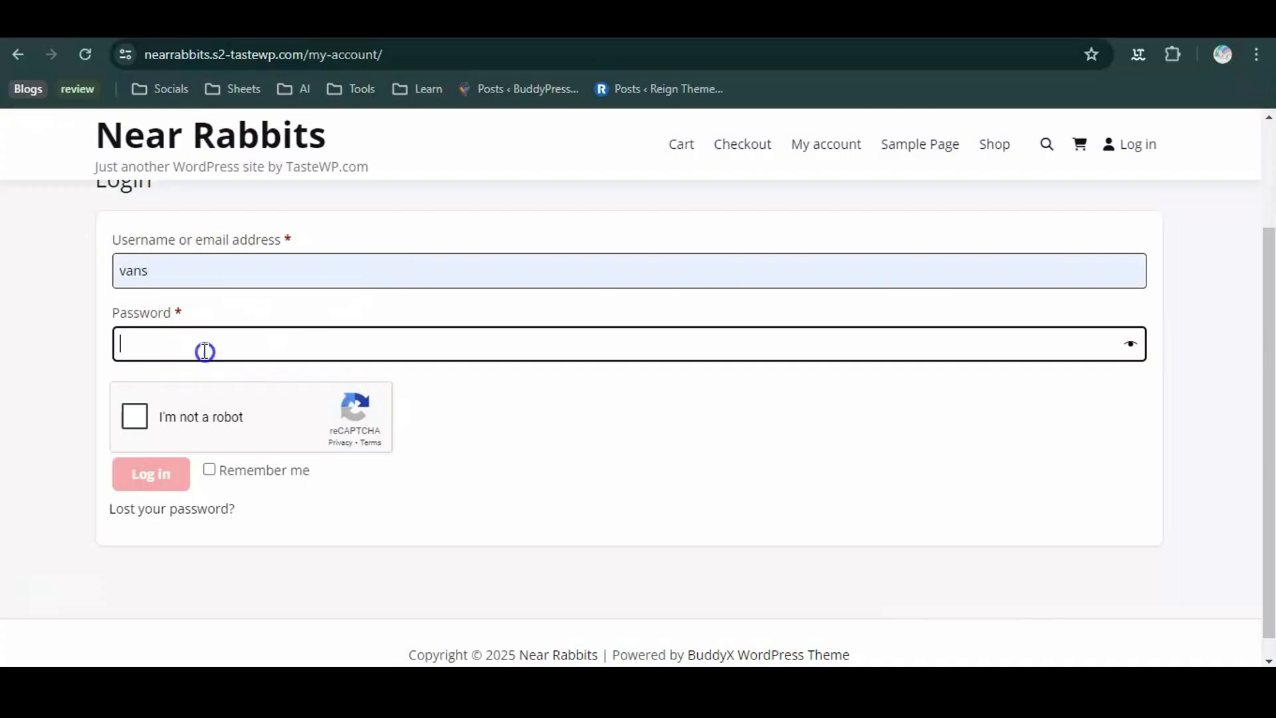
key(ctrl+v)
click(131, 429)
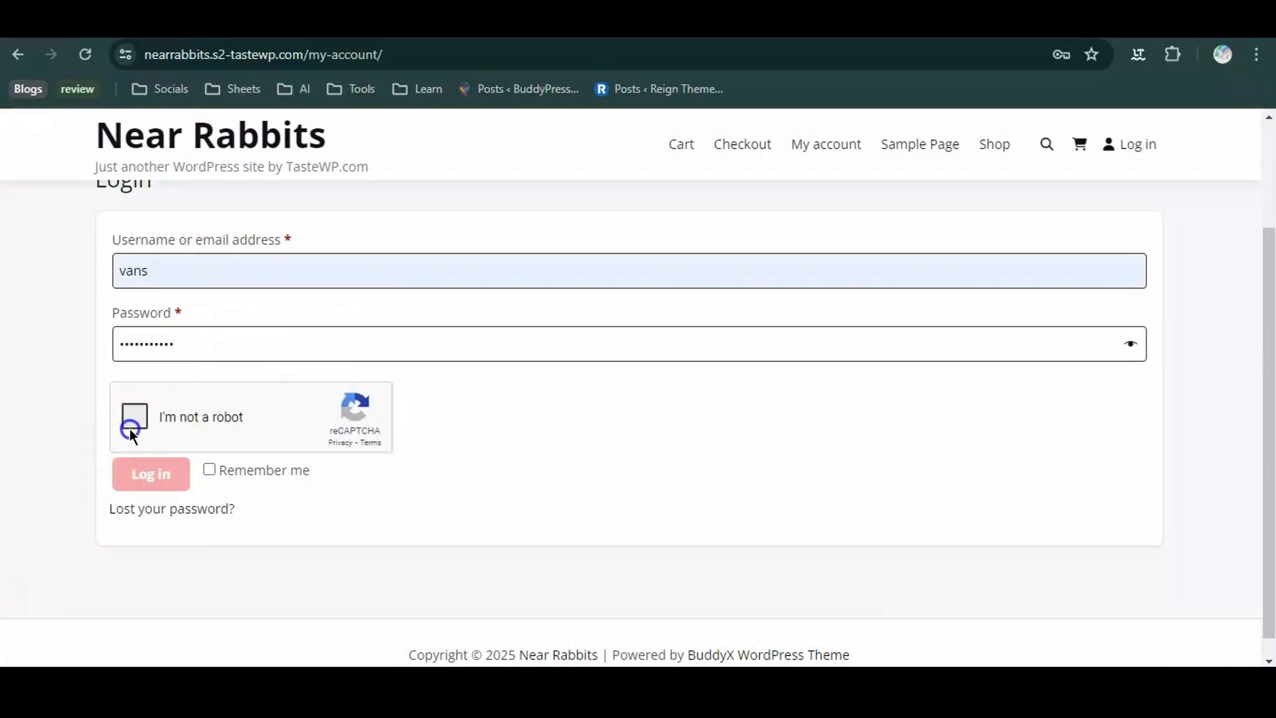
click(178, 475)
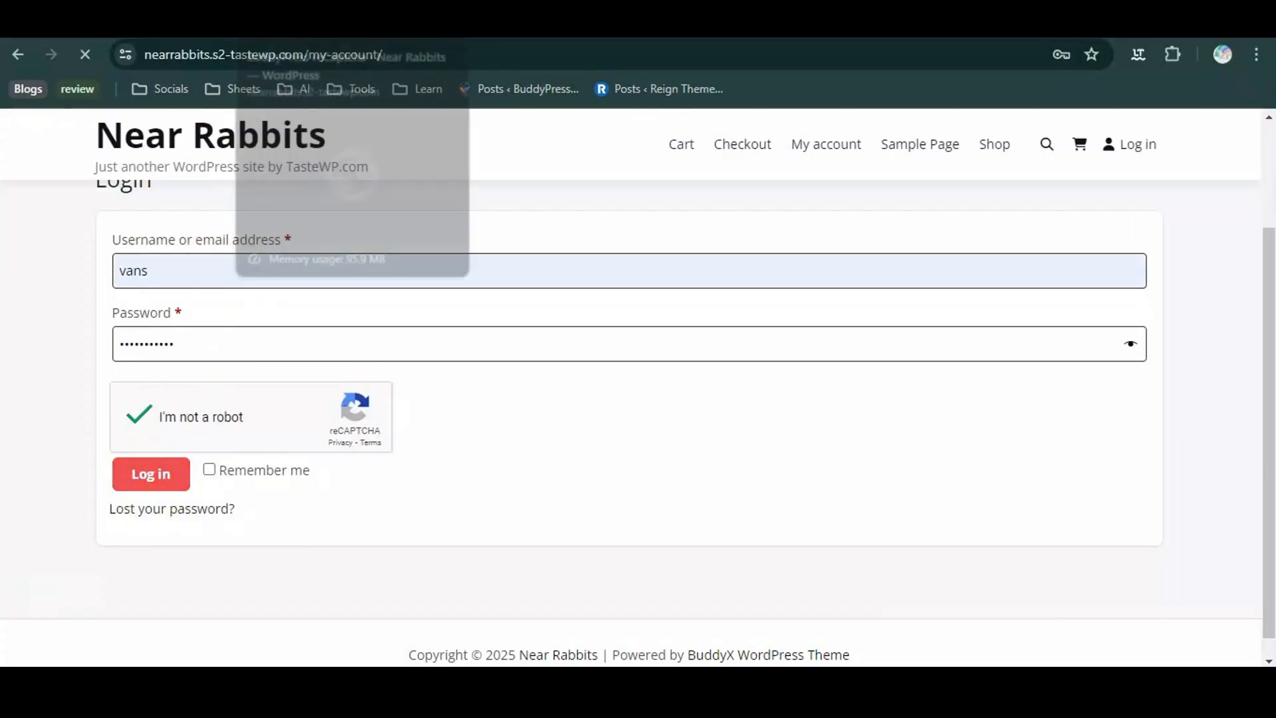
Return to the plugin's General settings and set the reCaptcha version back to V2 (checkbox)
click(313, 20)
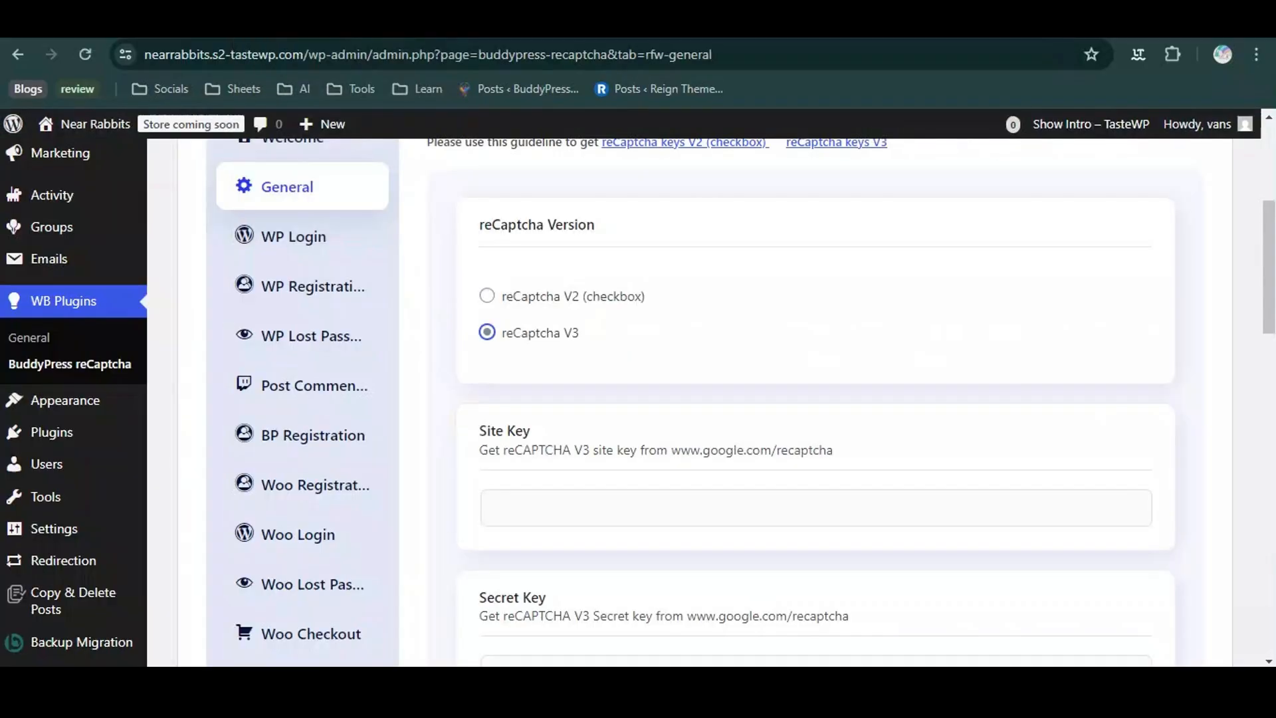
scroll(522, 322, down, 2)
scroll(521, 322, up, 4)
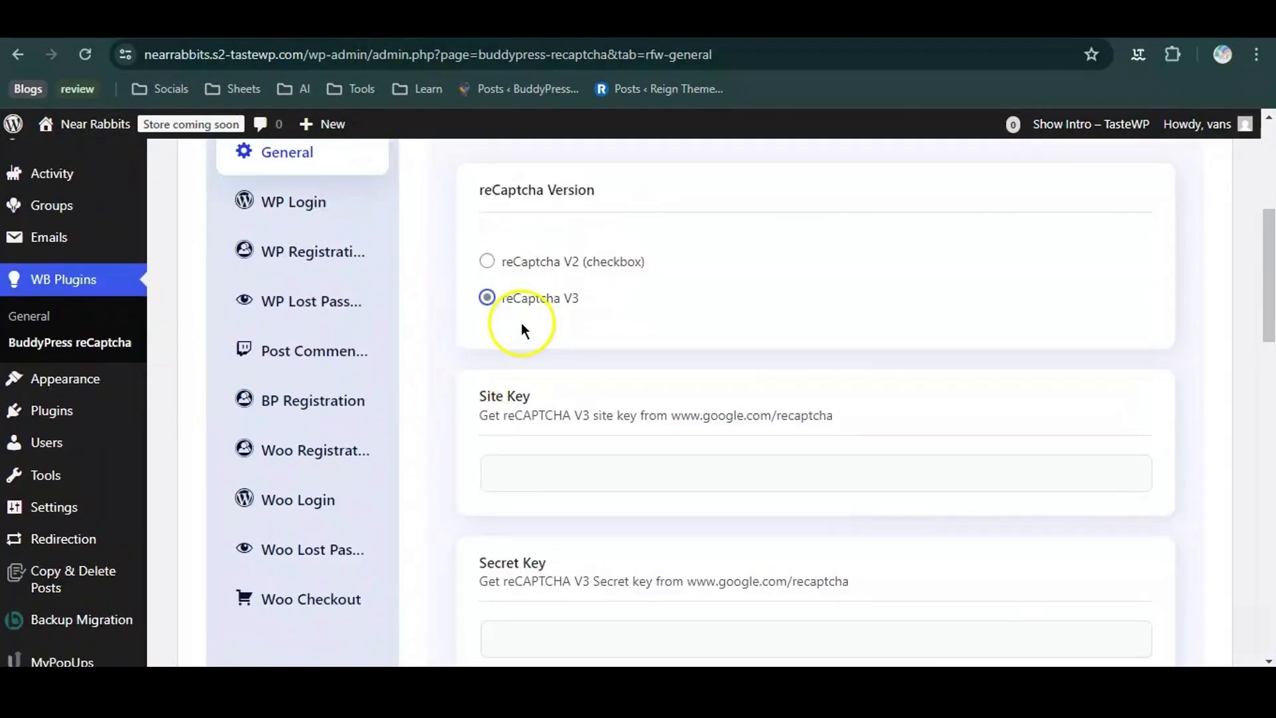
click(487, 475)
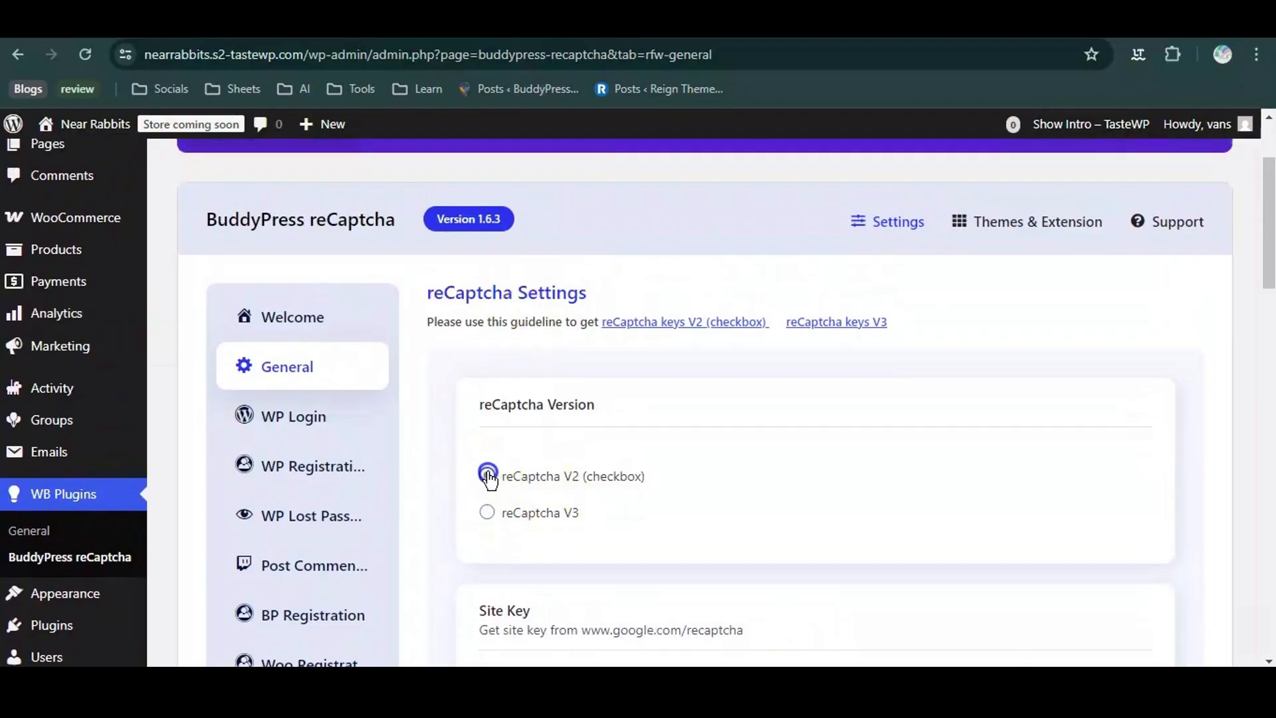
scroll(487, 474, down, 3)
scroll(488, 472, up, 1)
Select reCaptcha V3 once more, accept its notice and examine the V3 Site Key and Secret Key fields
click(495, 283)
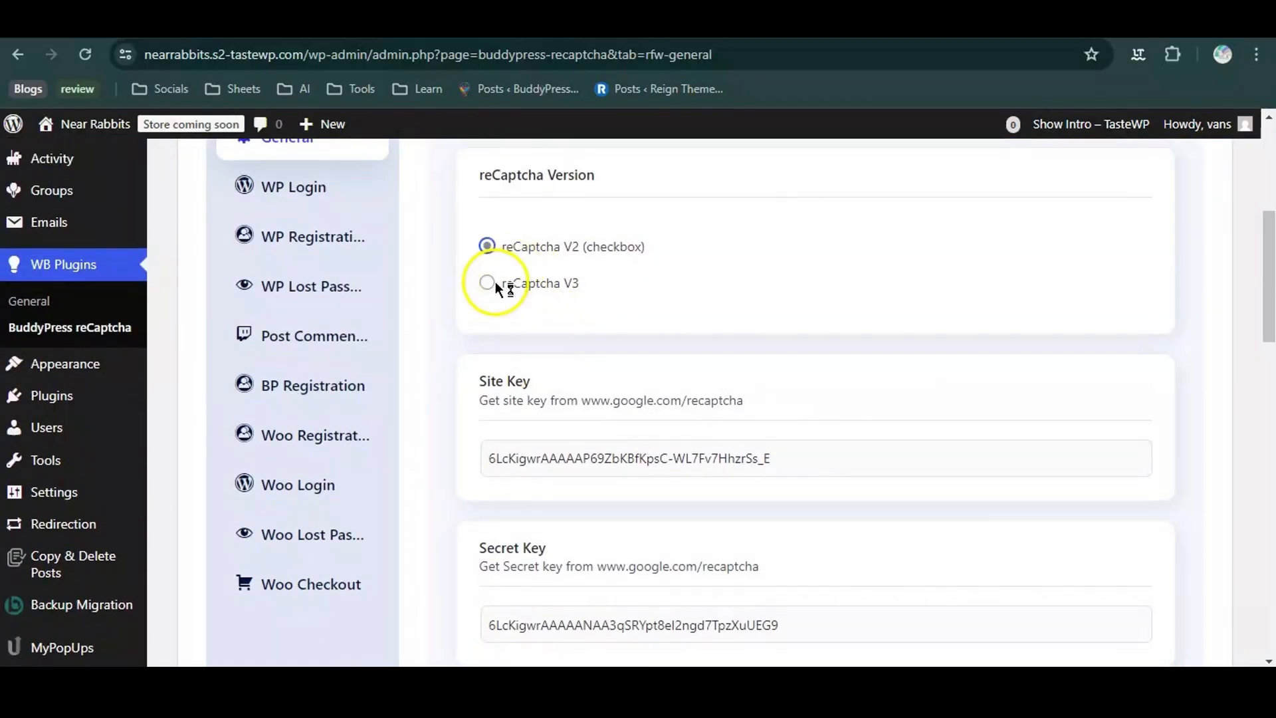
click(789, 286)
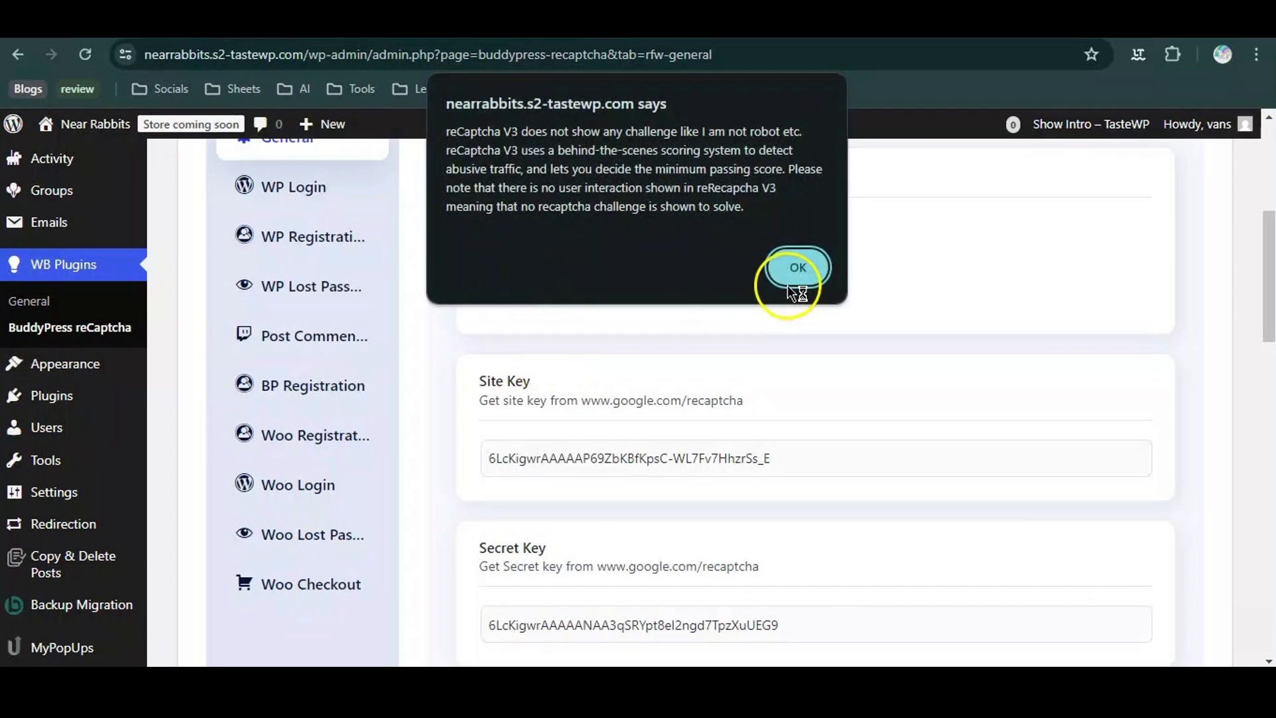
click(802, 261)
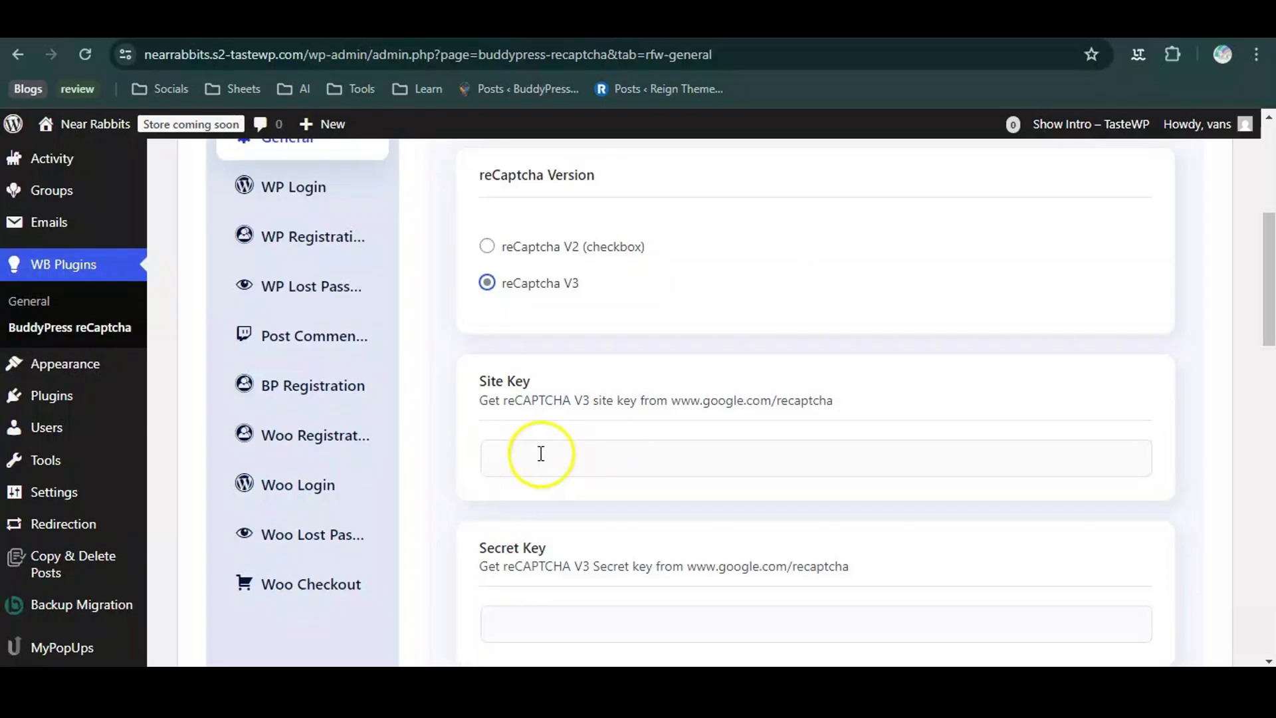
click(570, 444)
scroll(568, 436, down, 3)
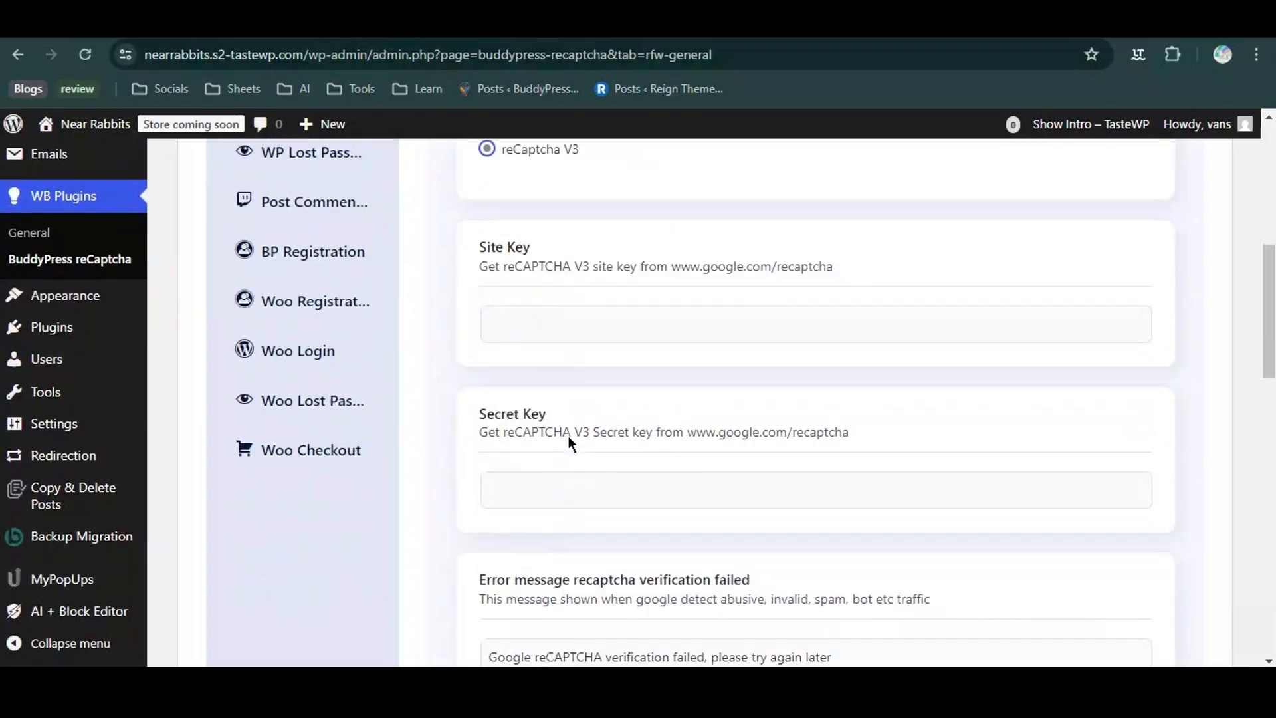
scroll(568, 436, up, 3)
scroll(600, 274, up, 2)
click(600, 274)
scroll(600, 273, up, 1)
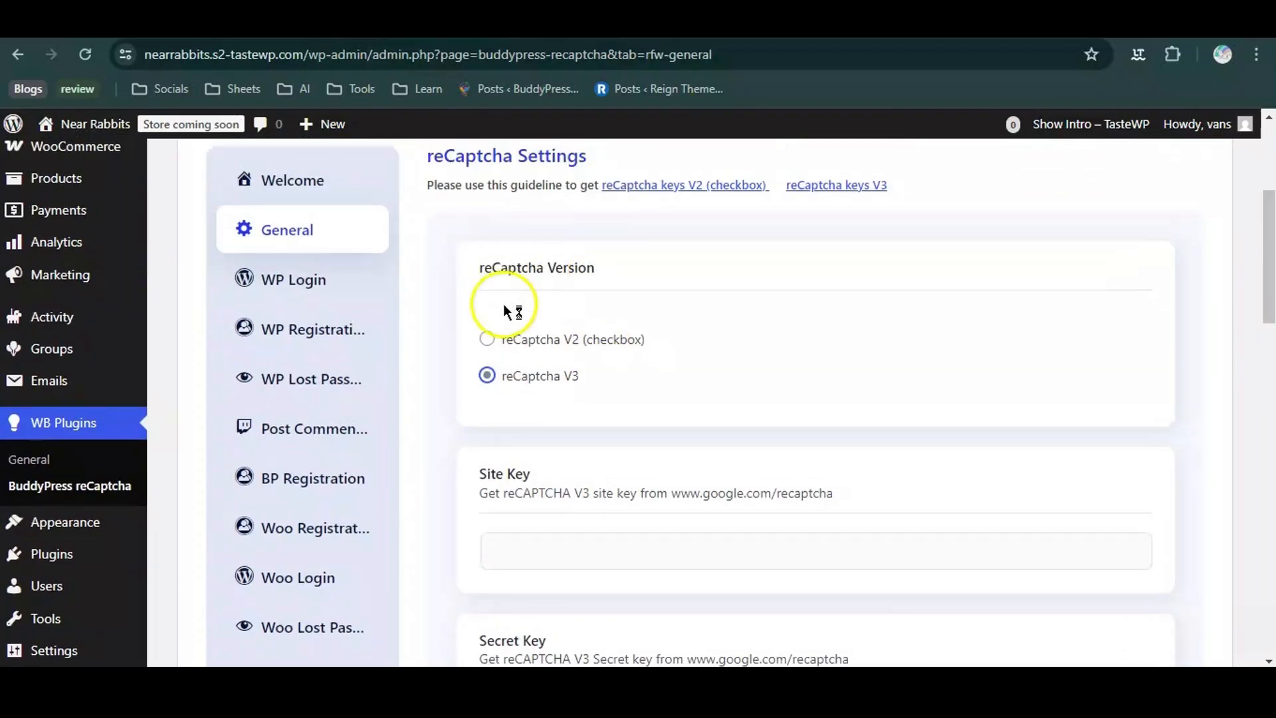
Set the reCaptcha version to V2 (checkbox) and open the WP Login reCaptcha settings
click(488, 340)
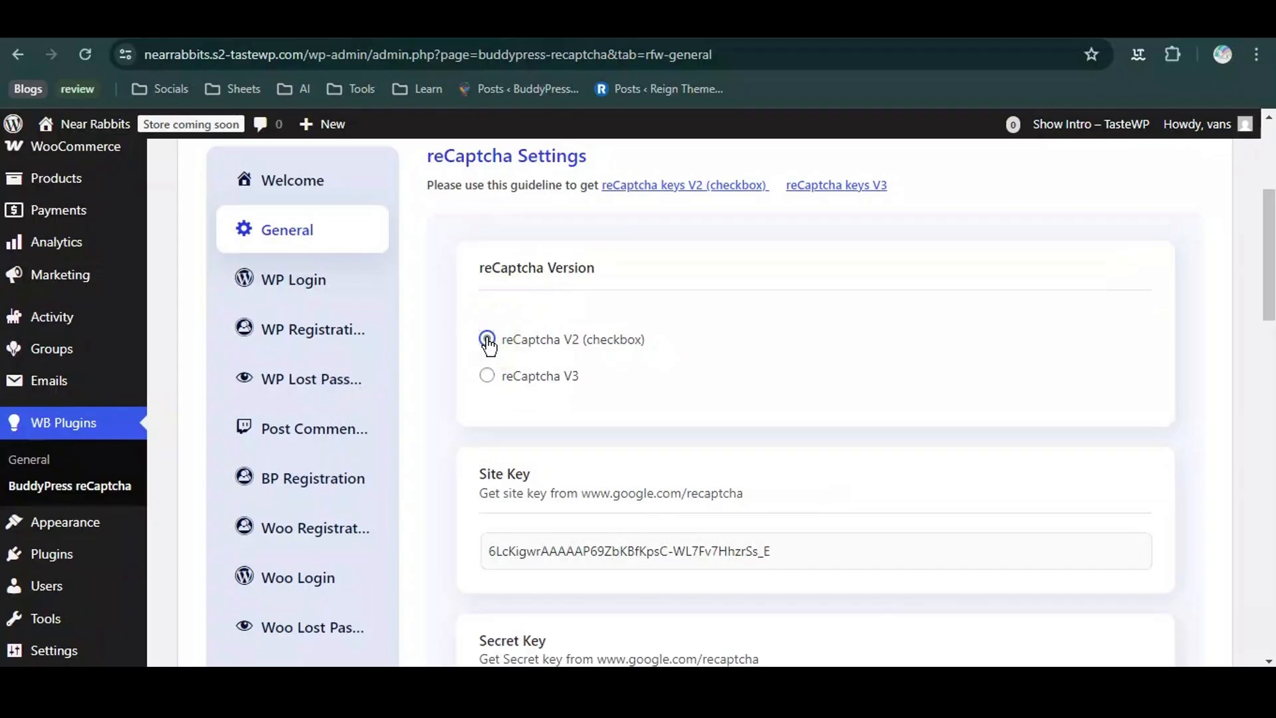
scroll(487, 342, down, 1)
click(304, 205)
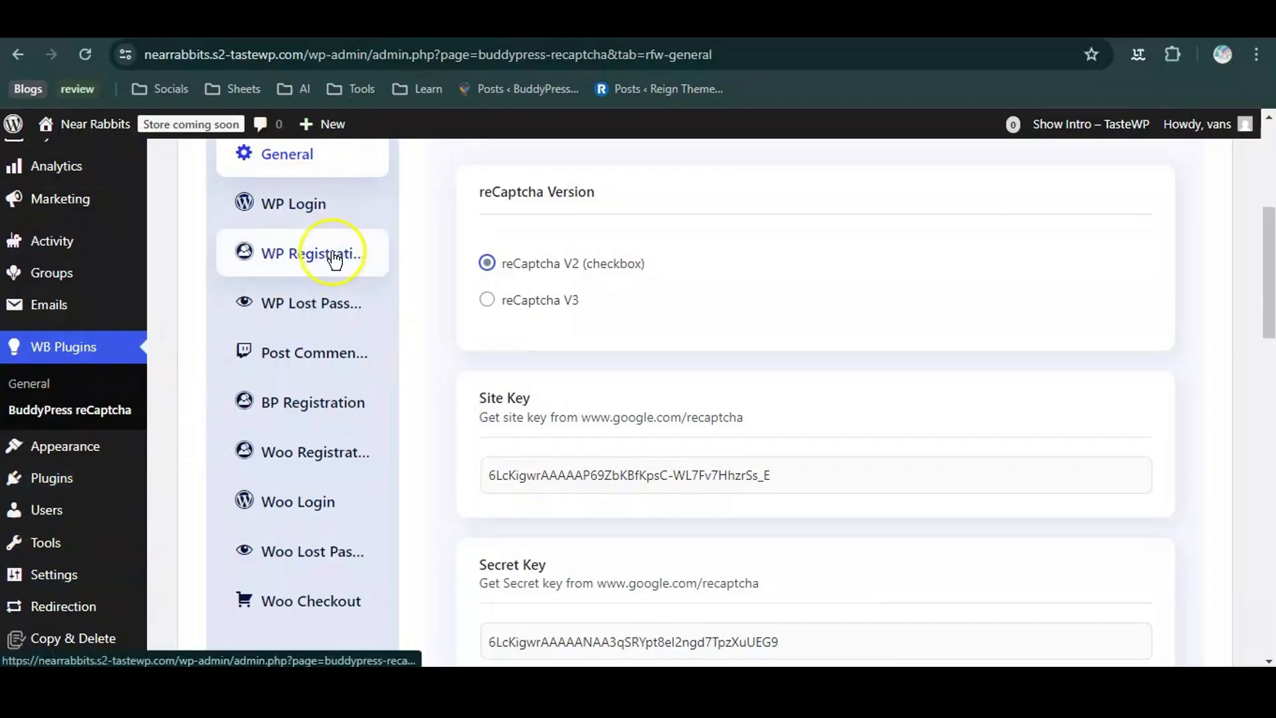
click(318, 223)
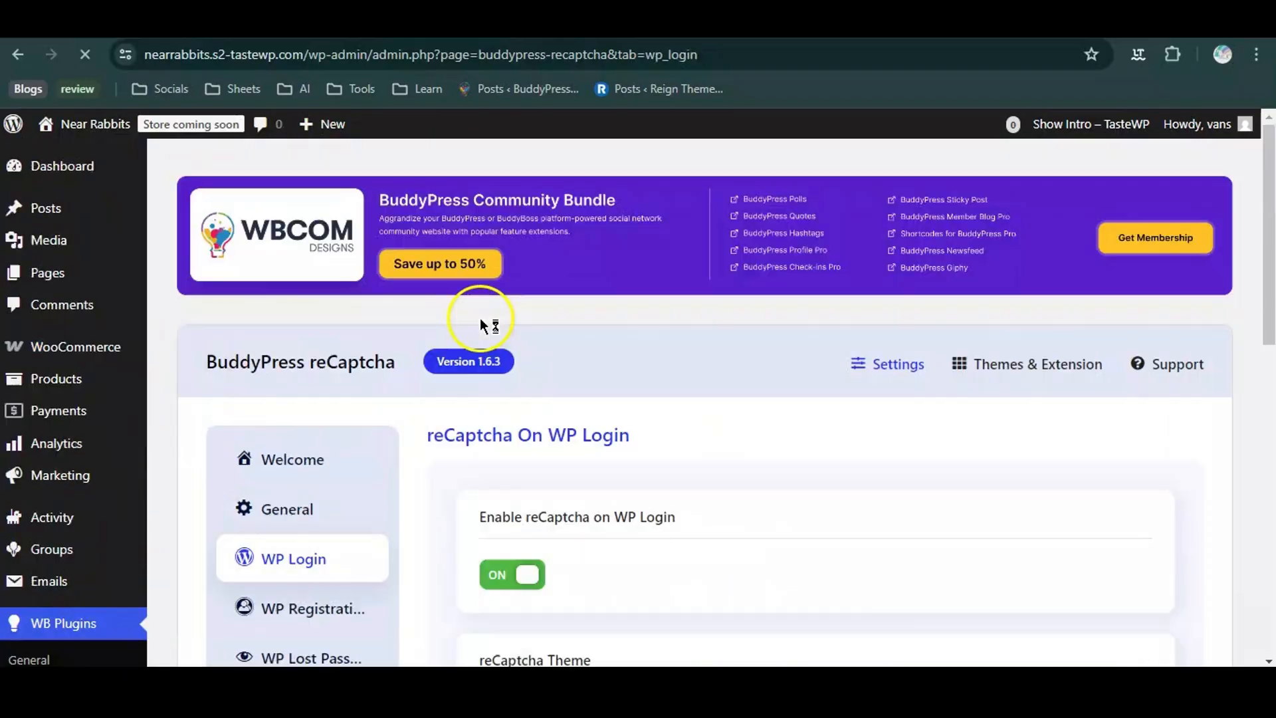
scroll(425, 556, down, 5)
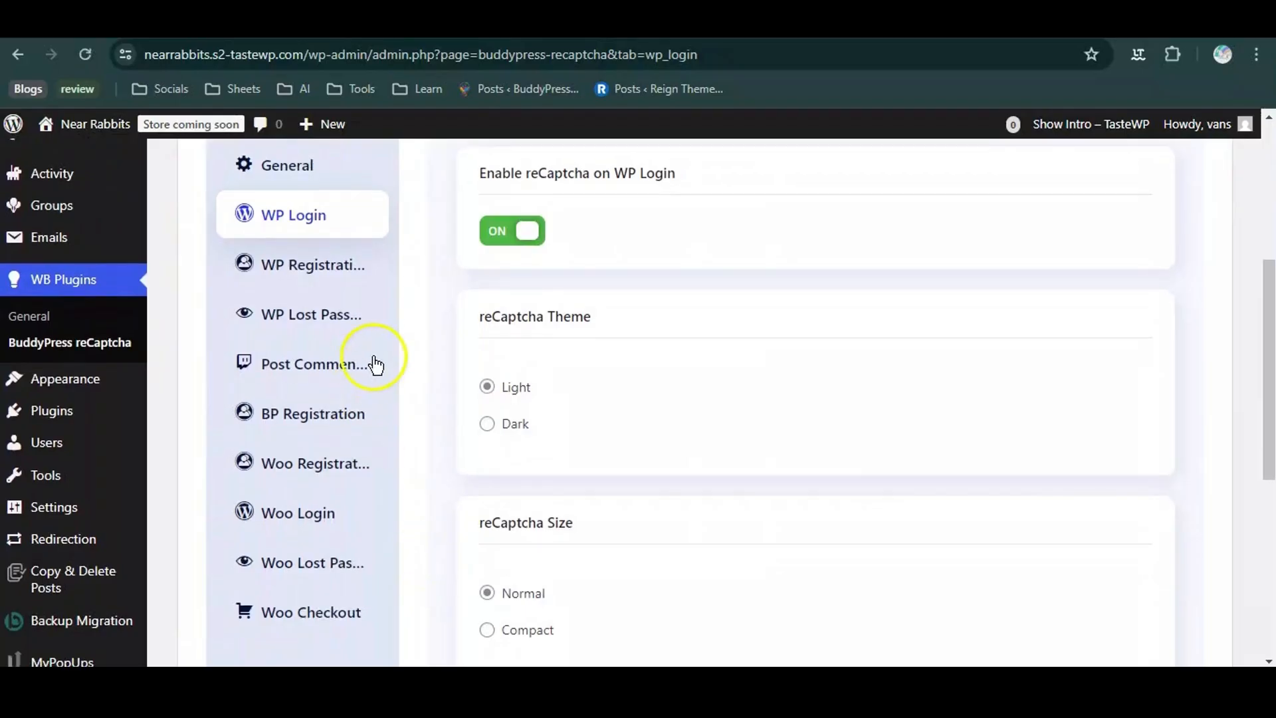
Set the WP Login reCaptcha theme to Dark and its size to Compact, and save the changes
scroll(384, 365, down, 1)
scroll(386, 367, down, 1)
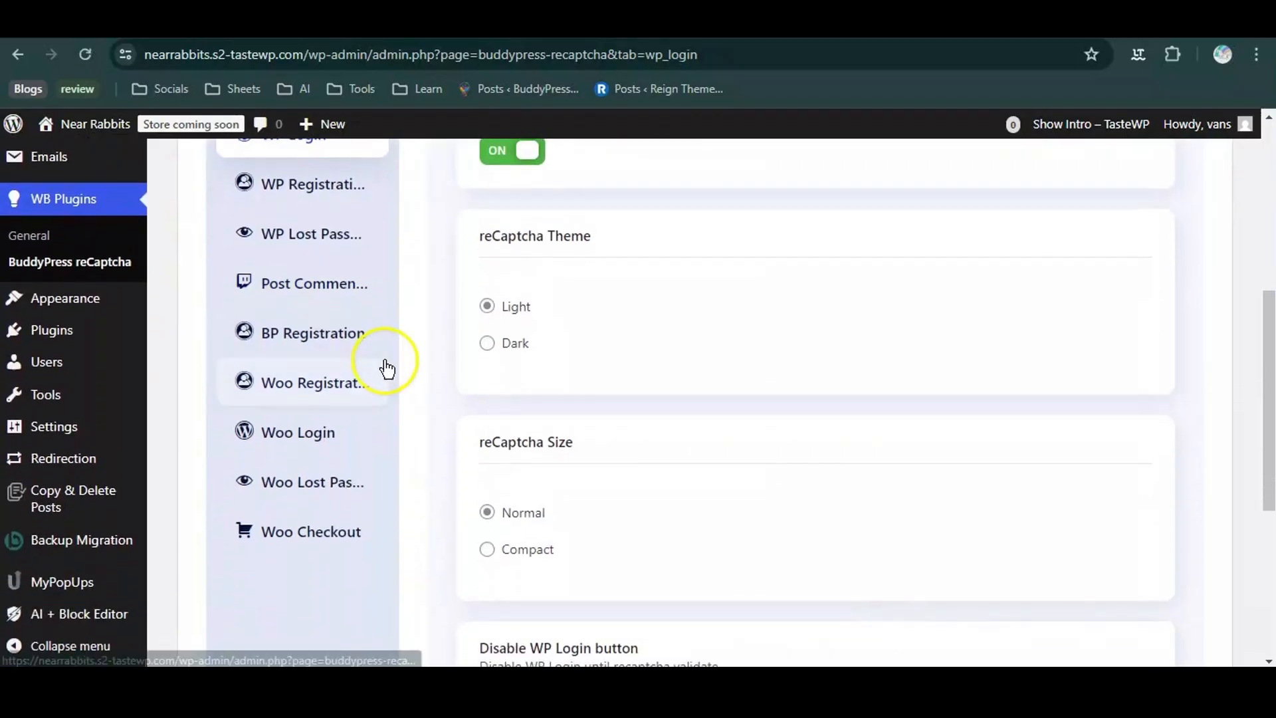
click(487, 343)
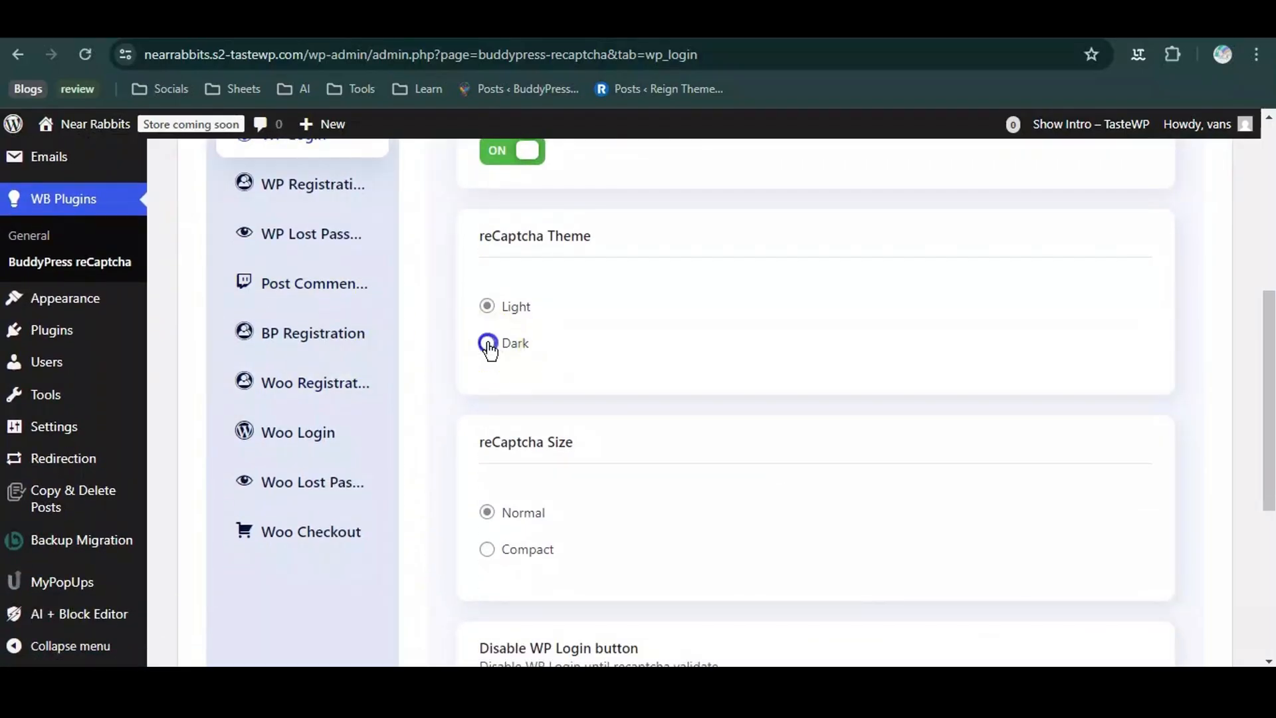
click(486, 550)
scroll(484, 552, down, 3)
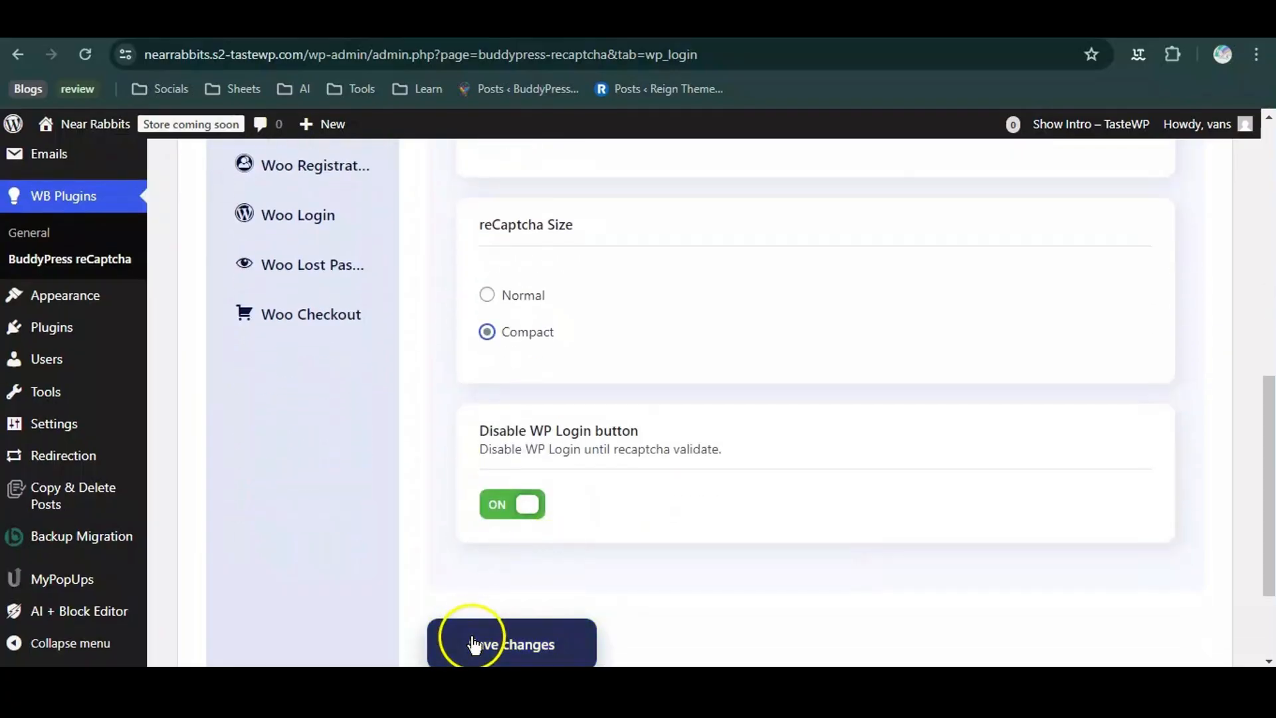
click(474, 644)
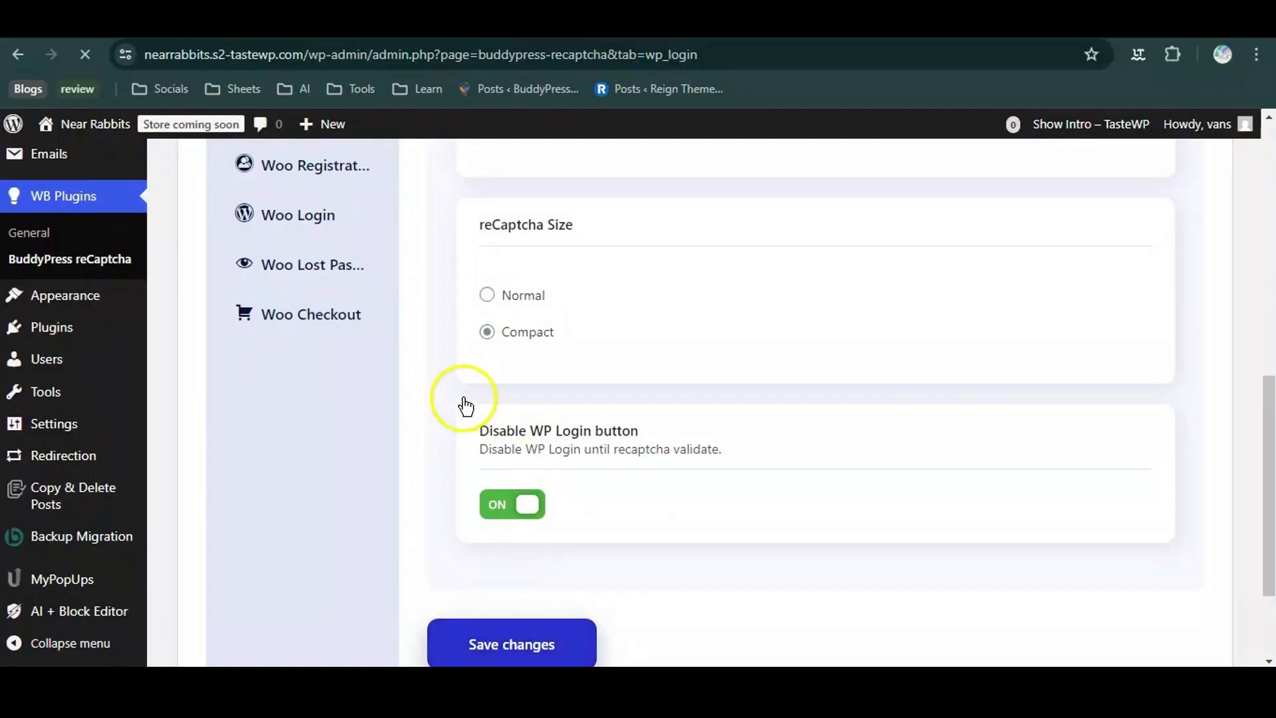
Open the WP Registration reCaptcha settings, set the theme to Dark and the size to Compact, and save the changes
scroll(322, 558, down, 2)
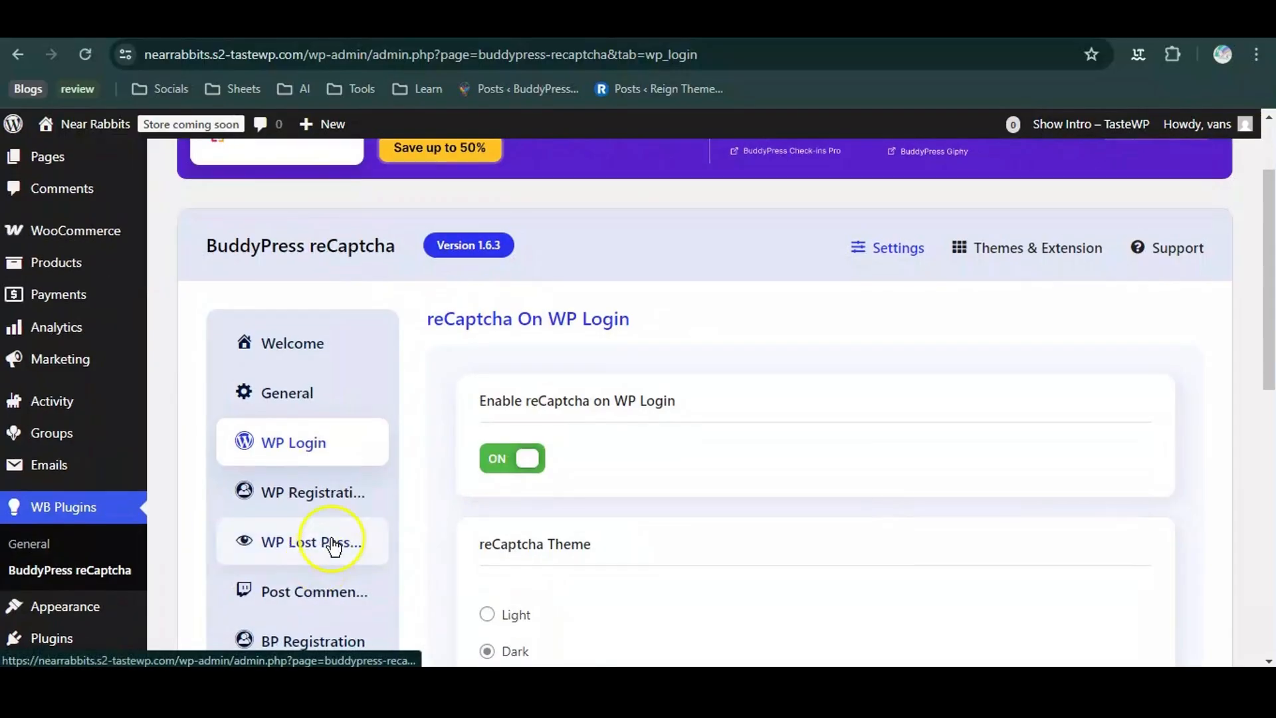
click(322, 493)
scroll(655, 369, down, 1)
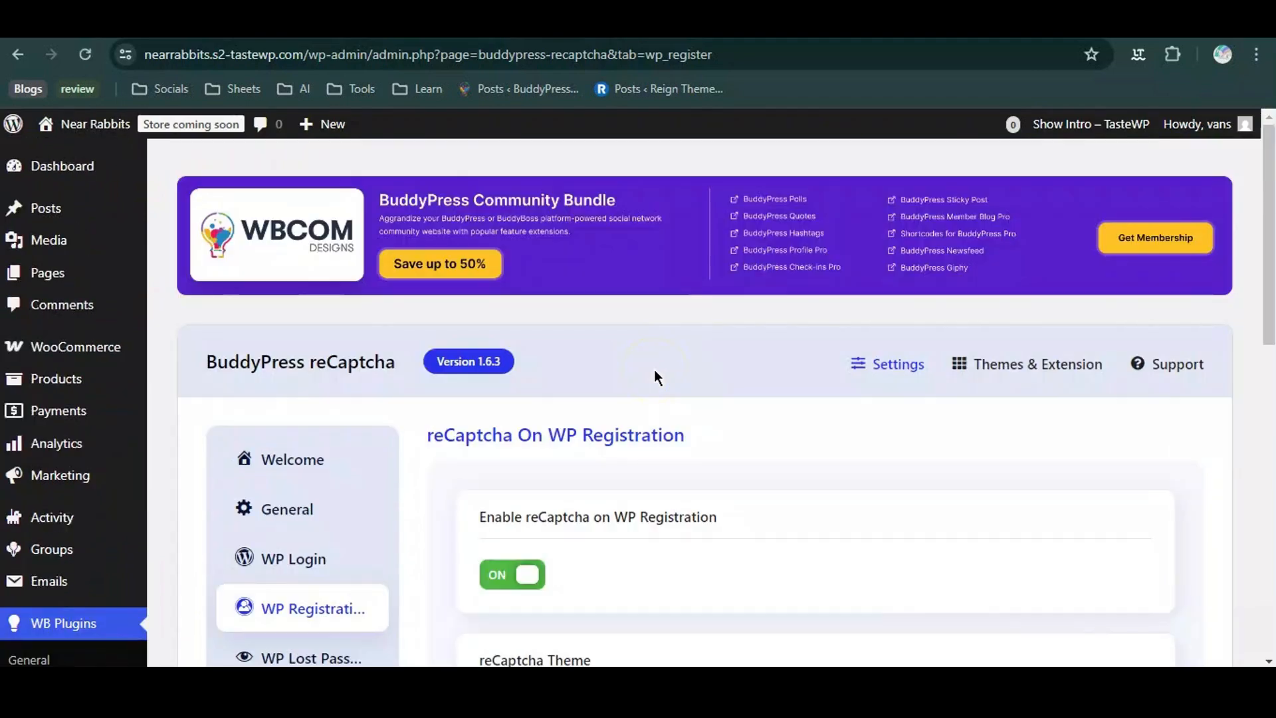
scroll(654, 369, down, 4)
click(486, 448)
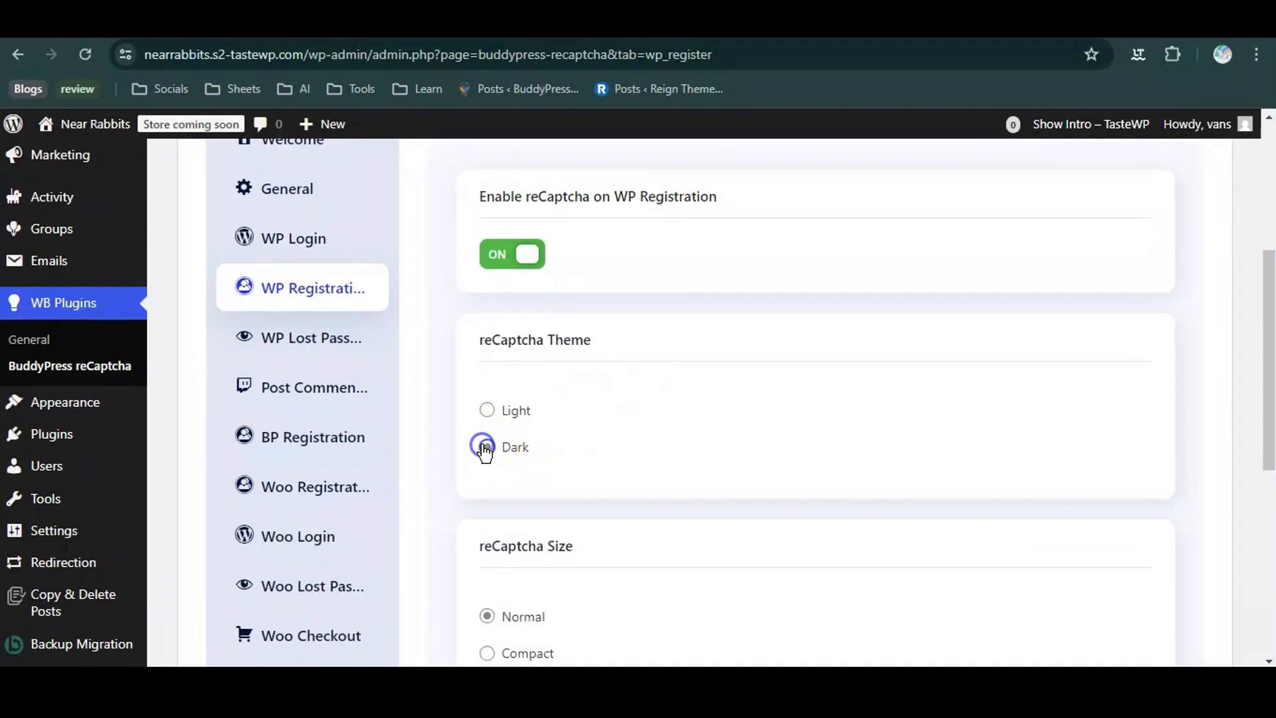
scroll(483, 445, down, 4)
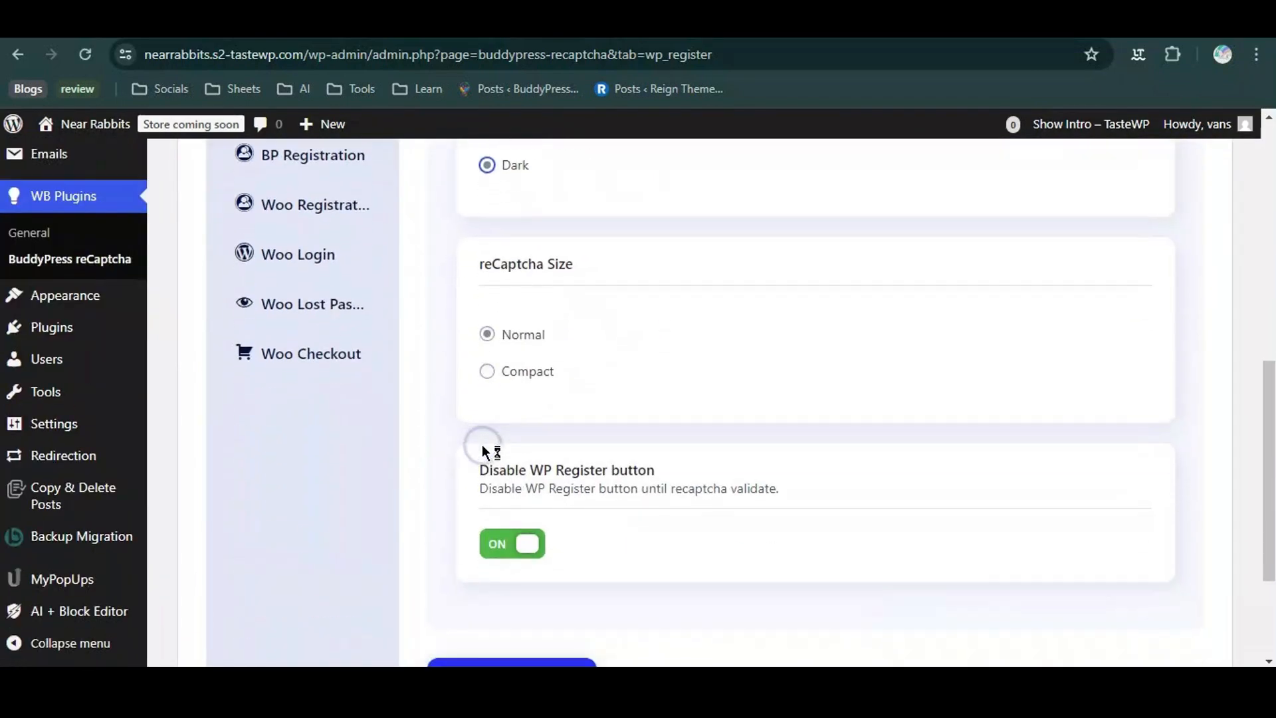
click(487, 372)
scroll(490, 374, down, 3)
click(508, 508)
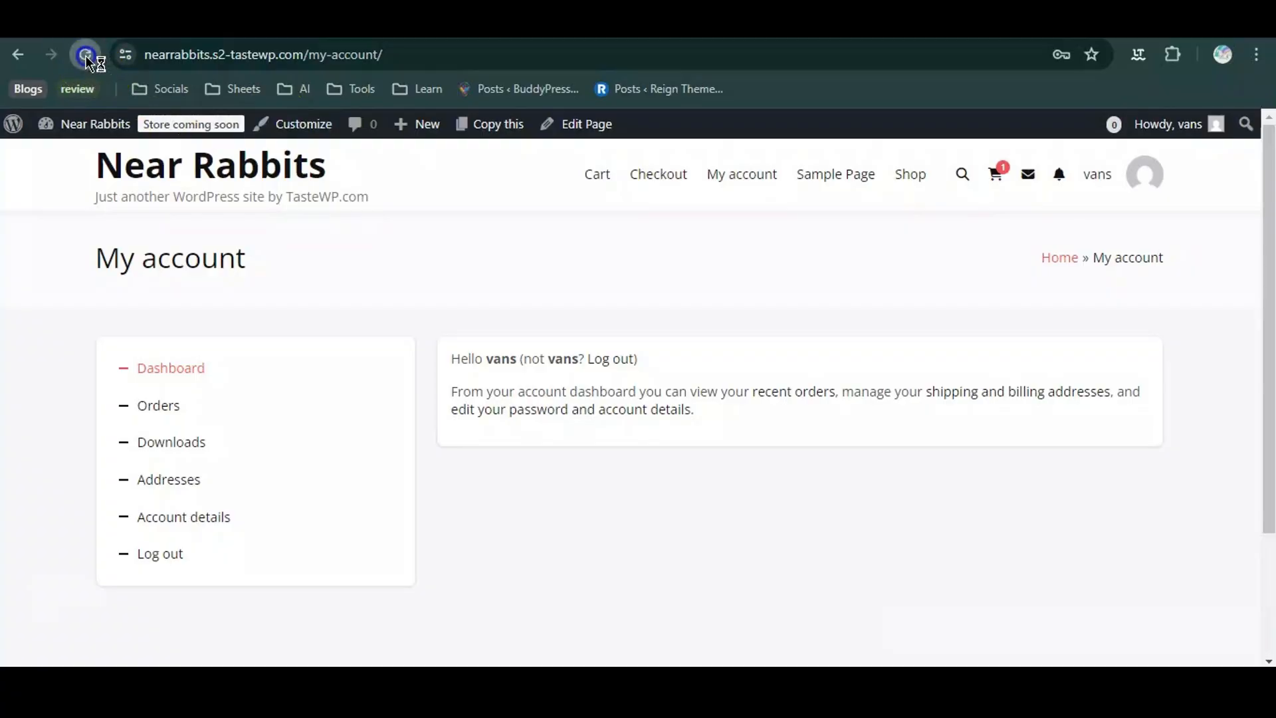
Log out from the My account page and log back in with the account username and password, completing the "I'm not a robot" check
click(602, 363)
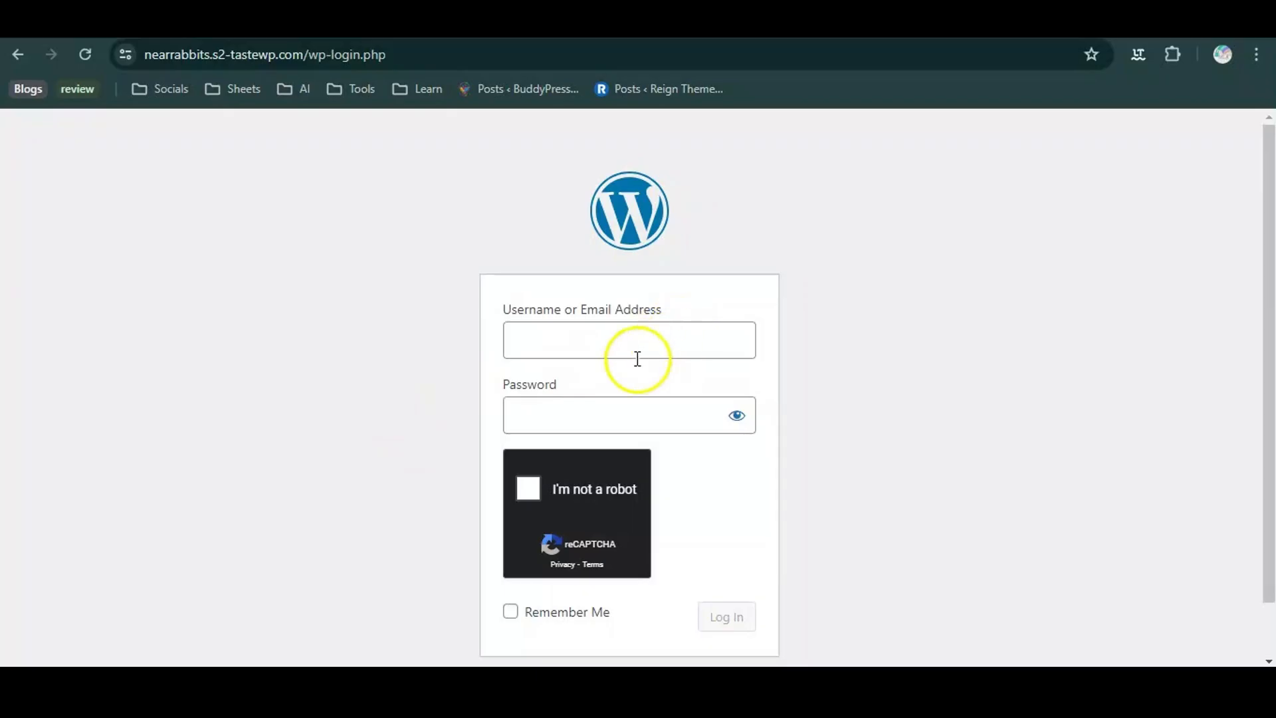
scroll(704, 462, down, 2)
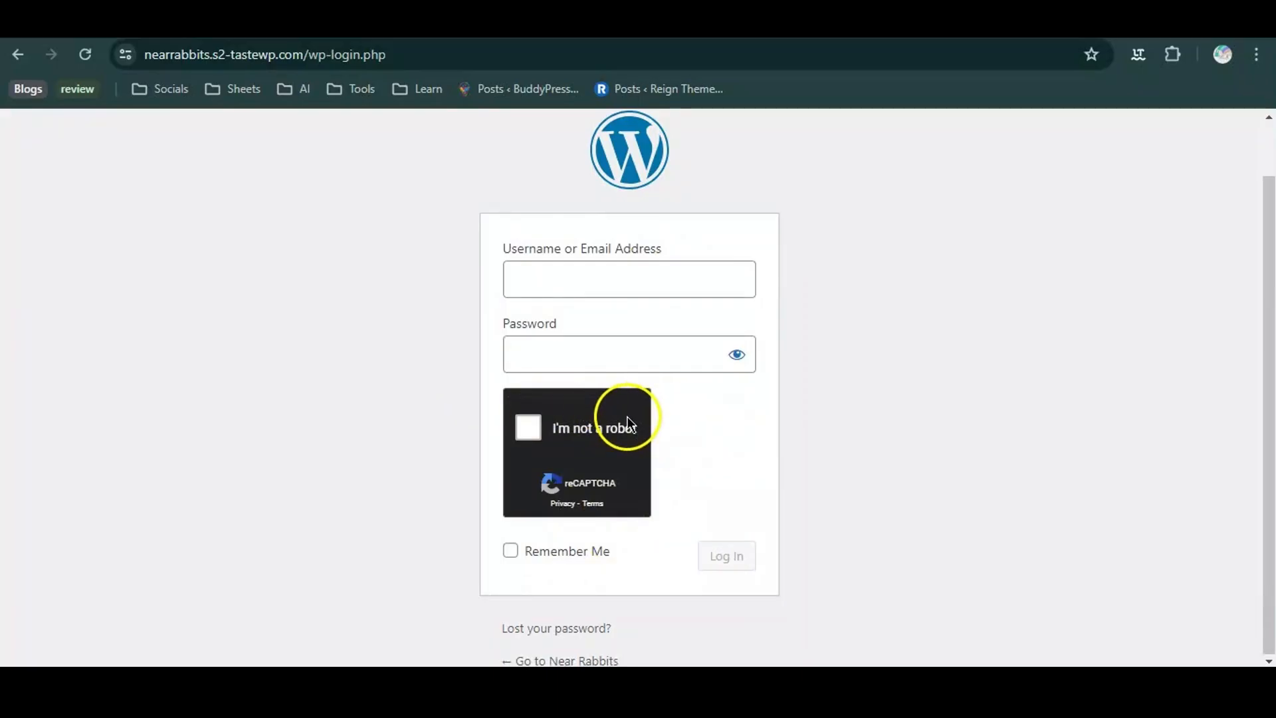
click(607, 292)
click(640, 467)
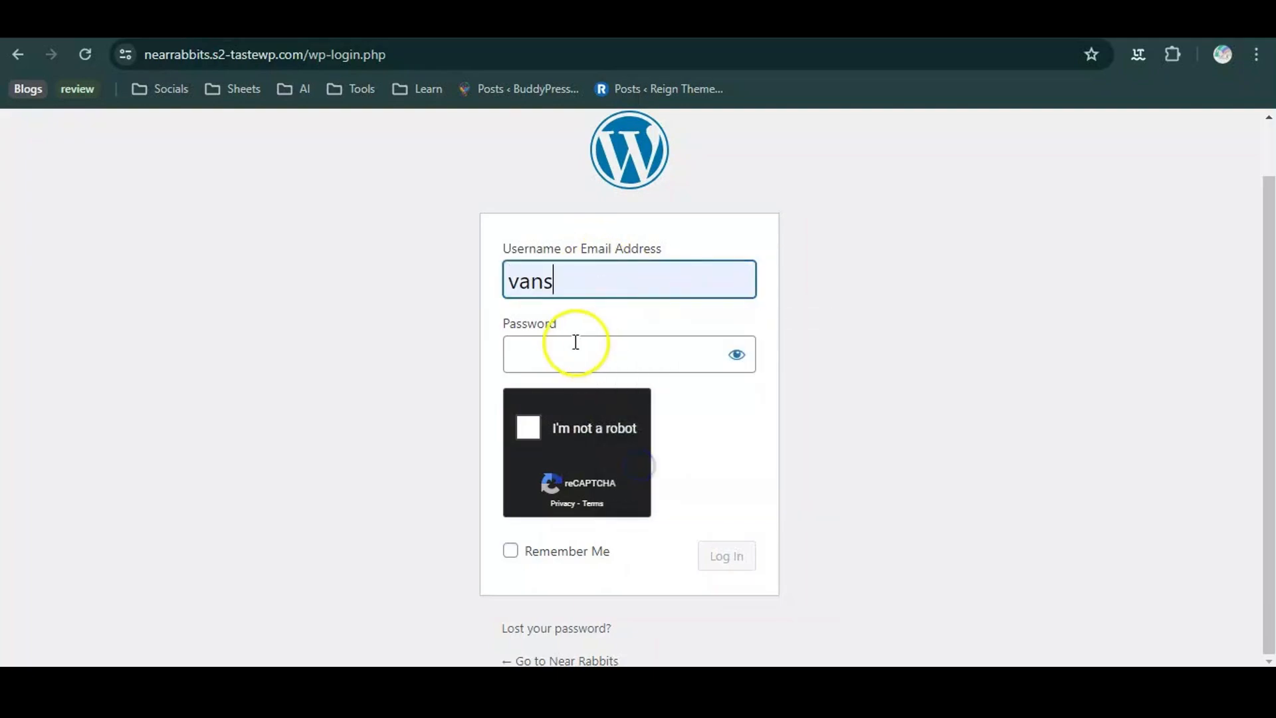
click(573, 343)
click(529, 424)
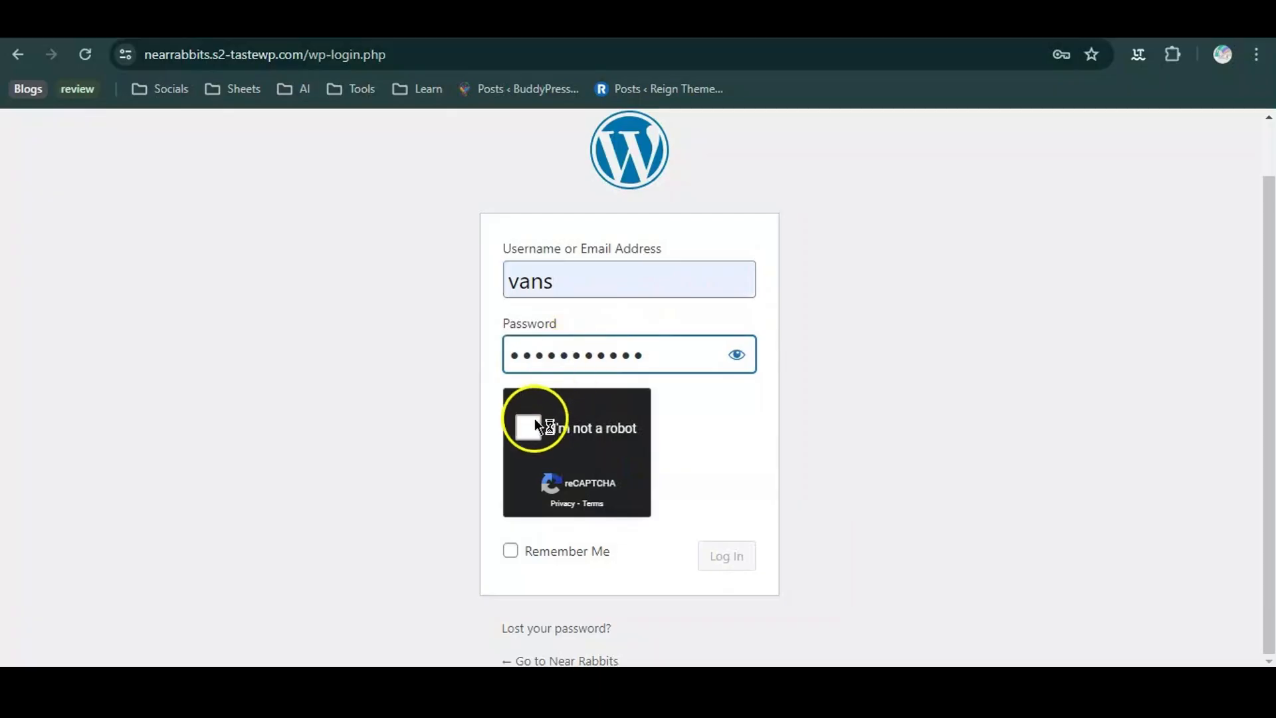
click(706, 562)
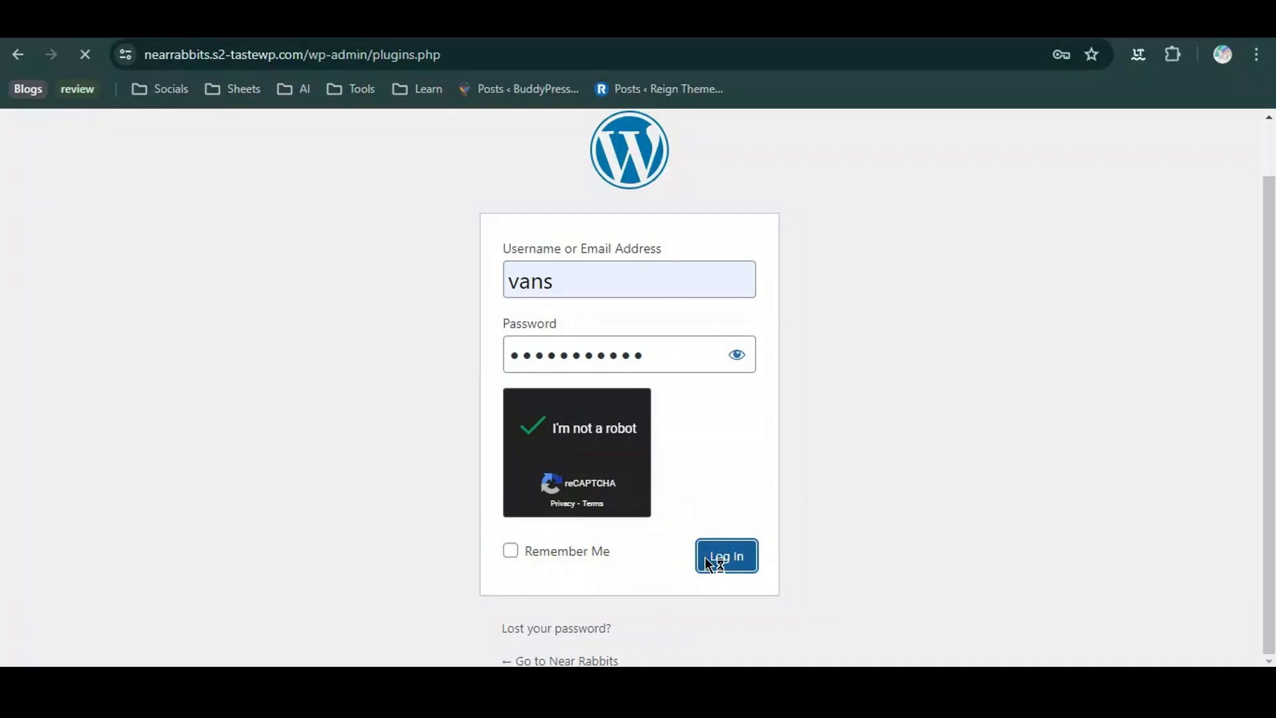
scroll(463, 330, down, 10)
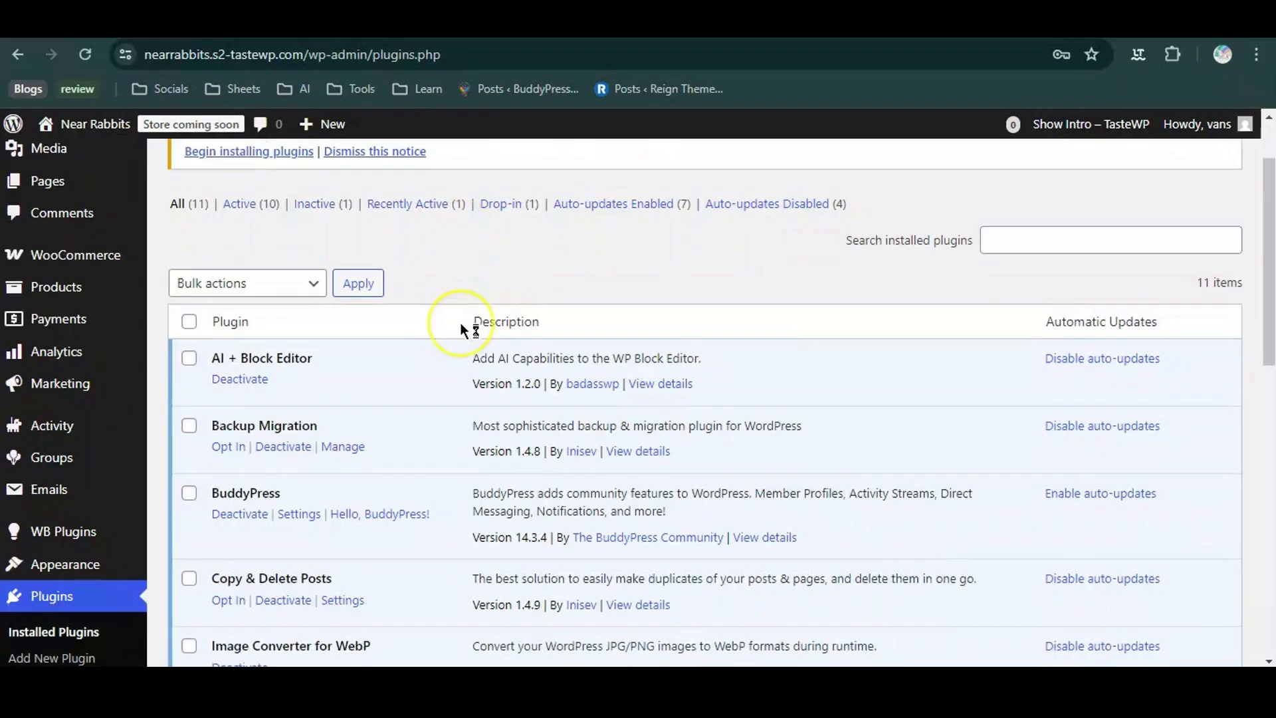
scroll(463, 329, up, 10)
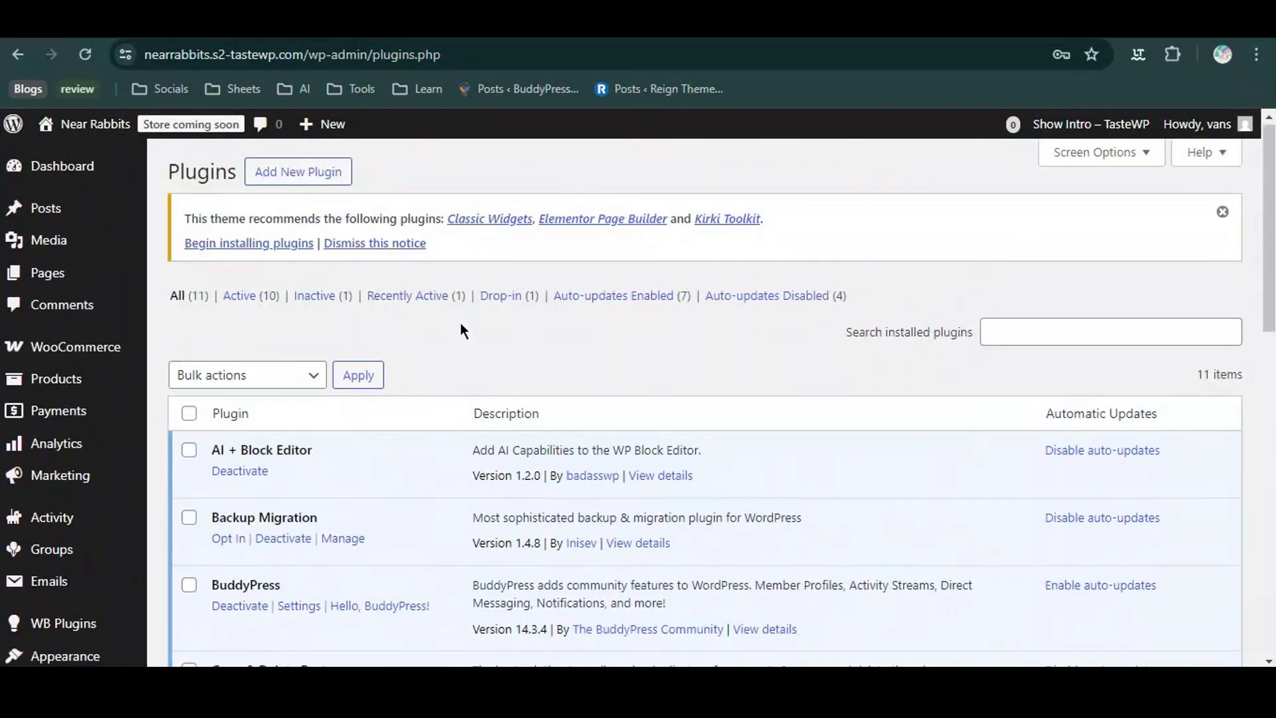